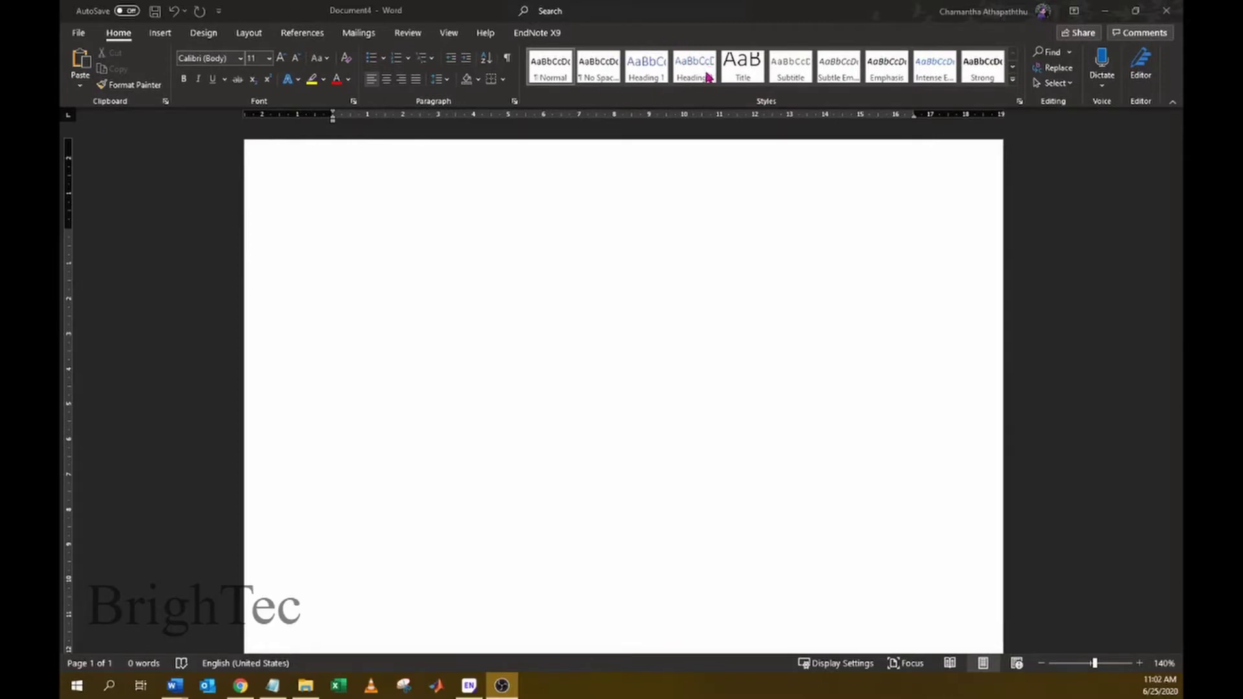
- Enter the line "Introduction" in the blank document and apply the Heading 1 style to it
click(430, 207)
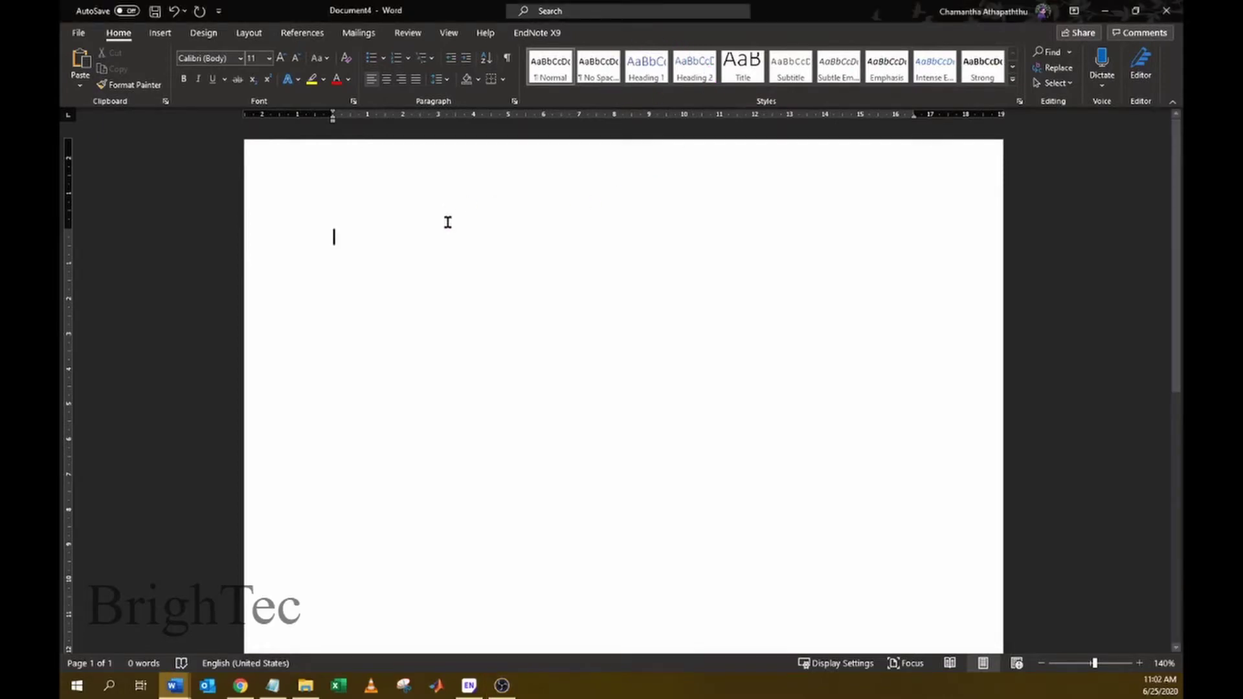
text(Introduction)
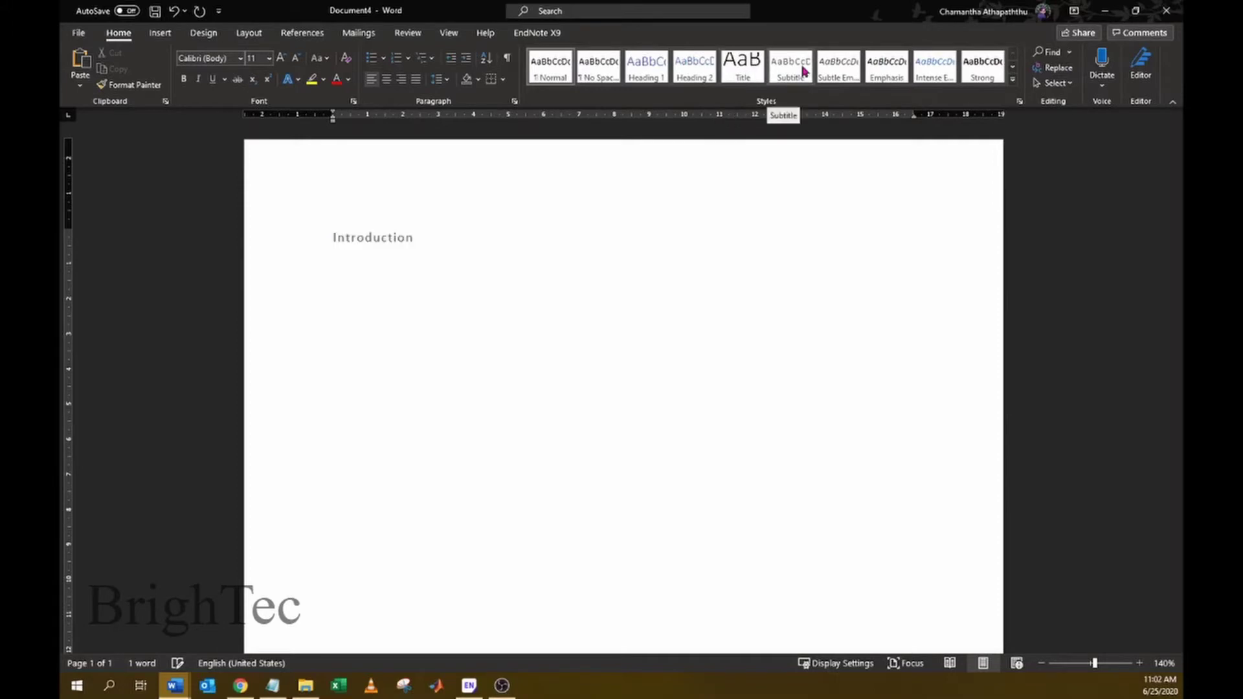
click(1013, 80)
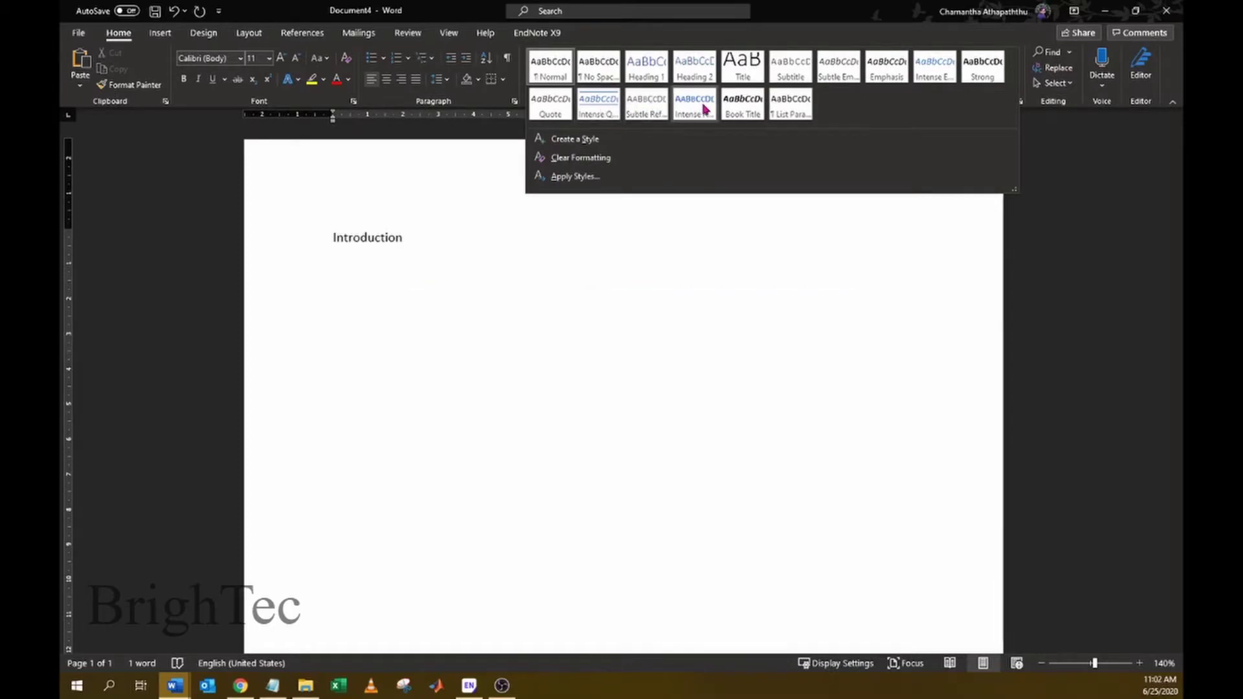
click(370, 229)
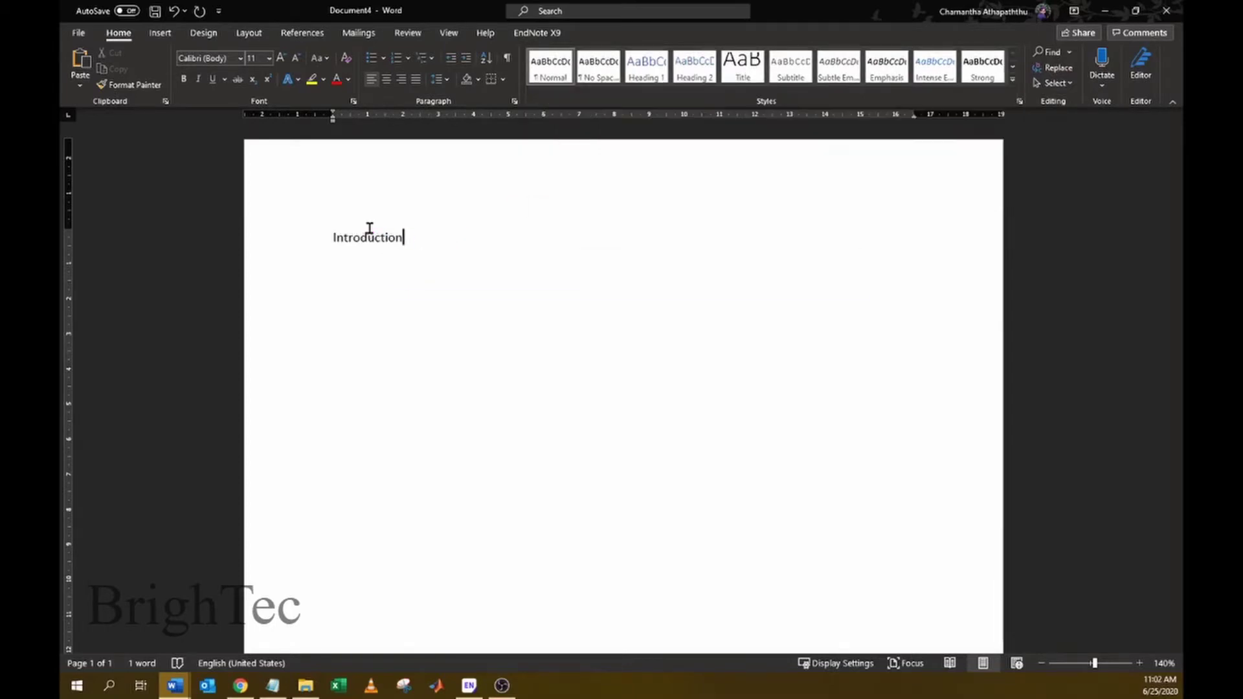
click(655, 74)
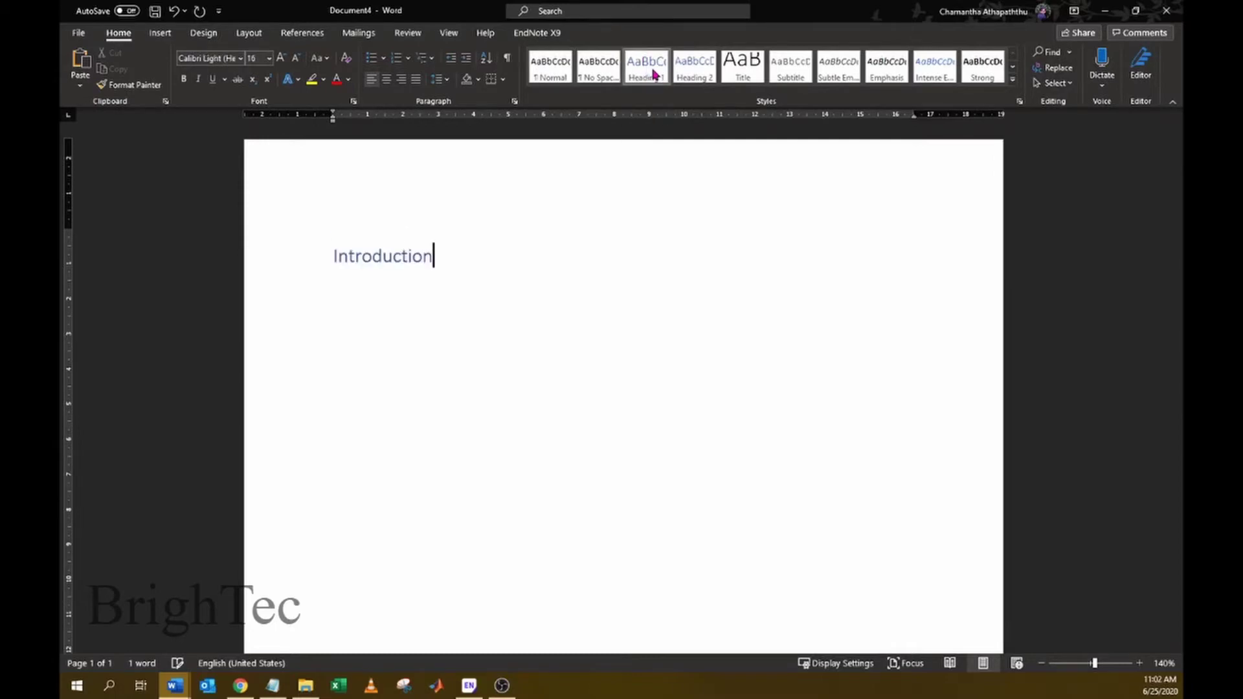
drag(336, 255, 433, 261)
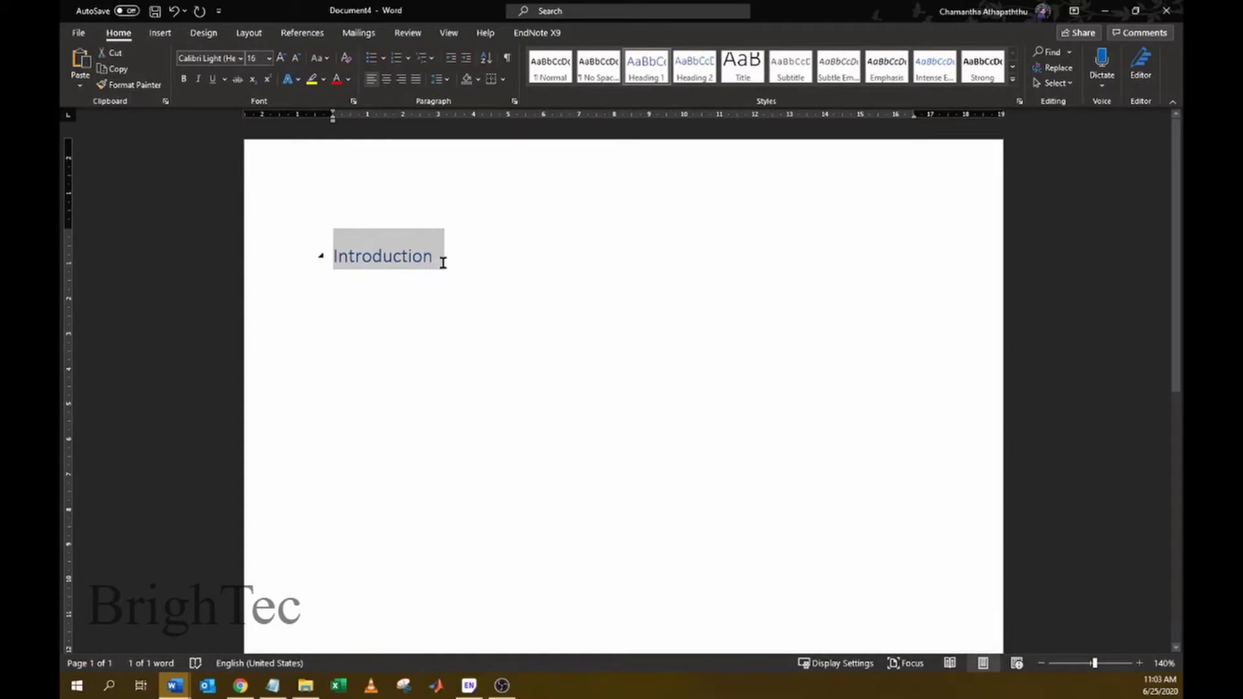
click(443, 262)
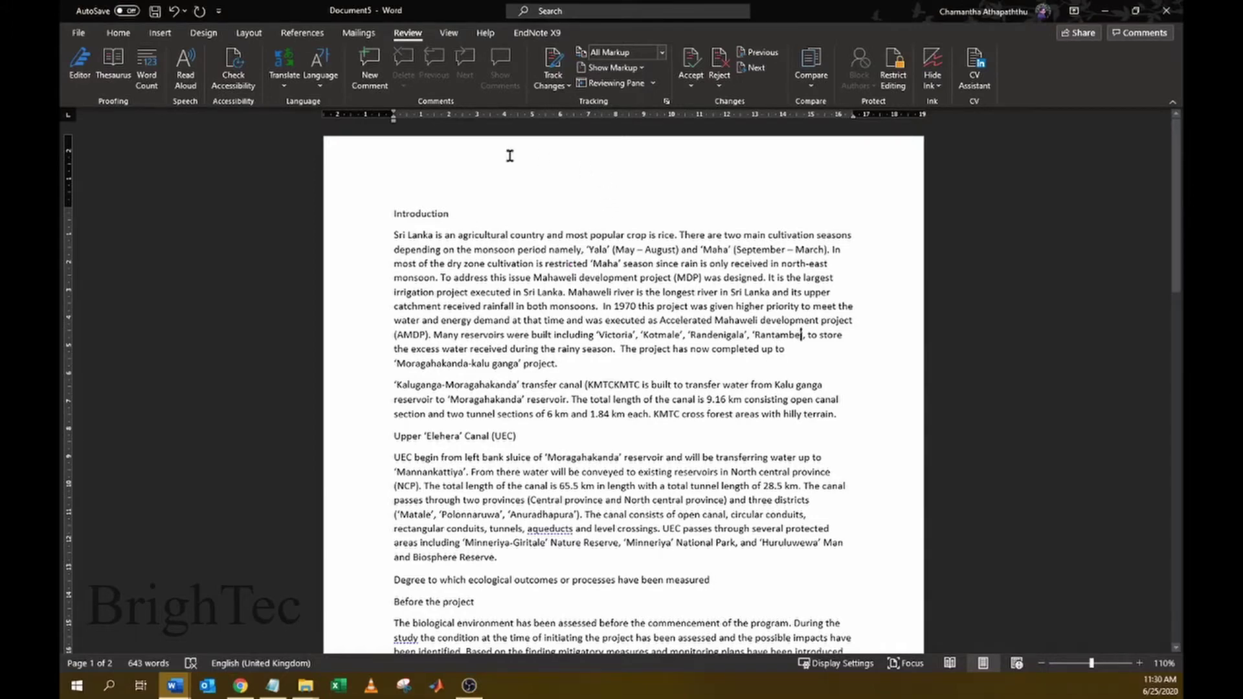
- Apply the Heading 1 style to the "Introduction" line at the start of the report in Document5
click(119, 33)
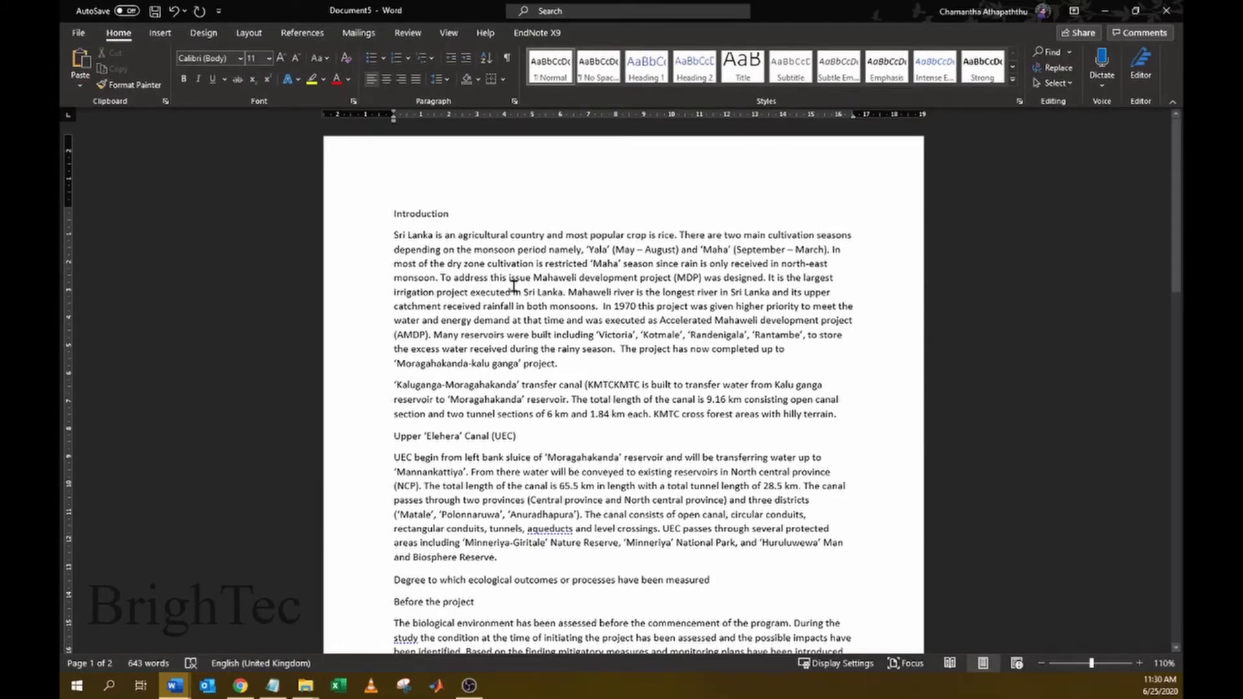
drag(466, 209, 398, 211)
click(447, 212)
double_click(429, 209)
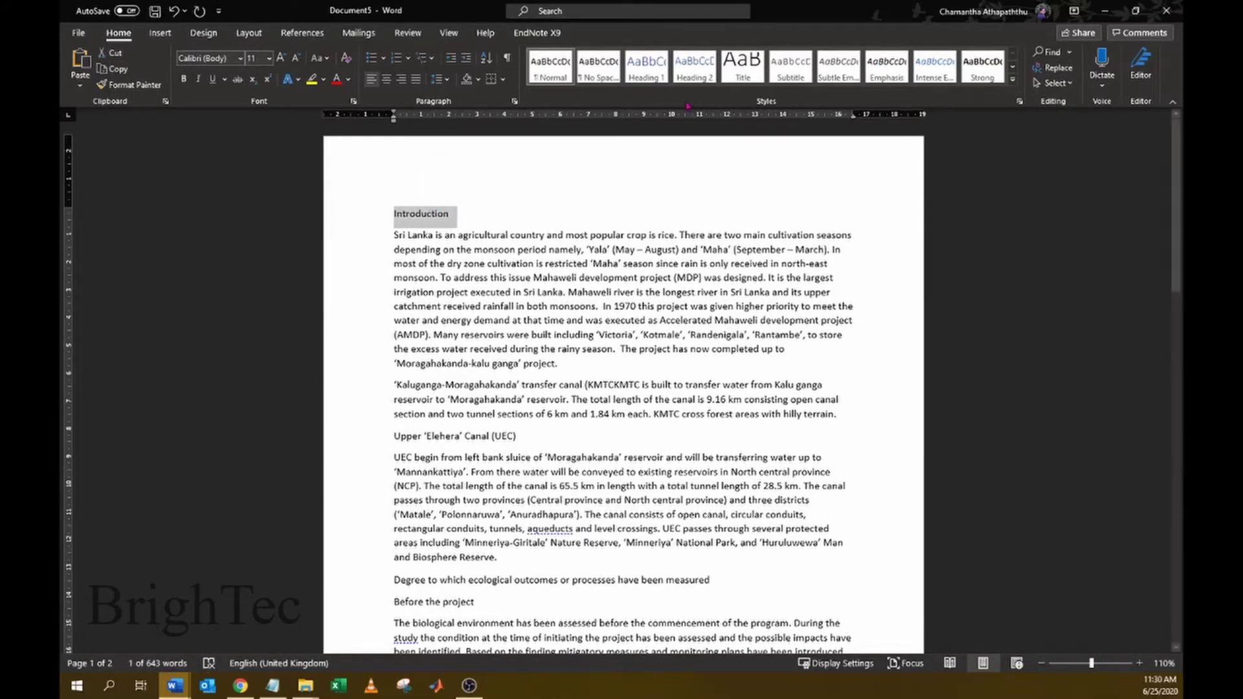
click(656, 70)
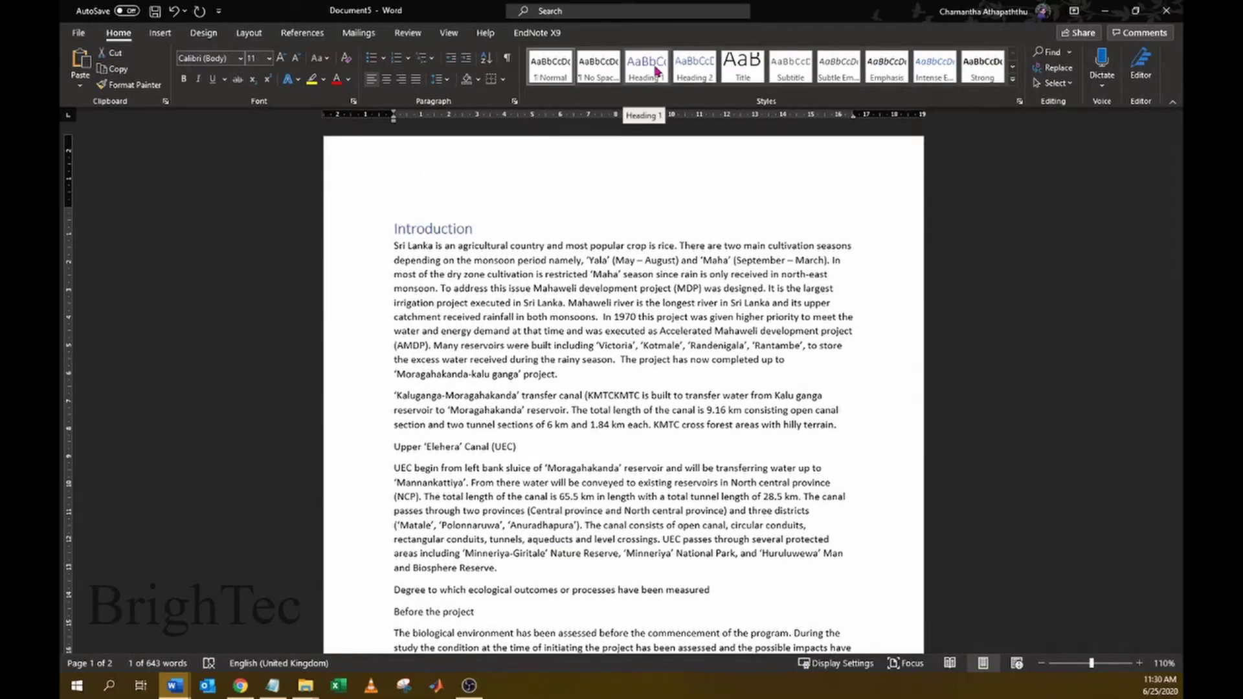
click(487, 222)
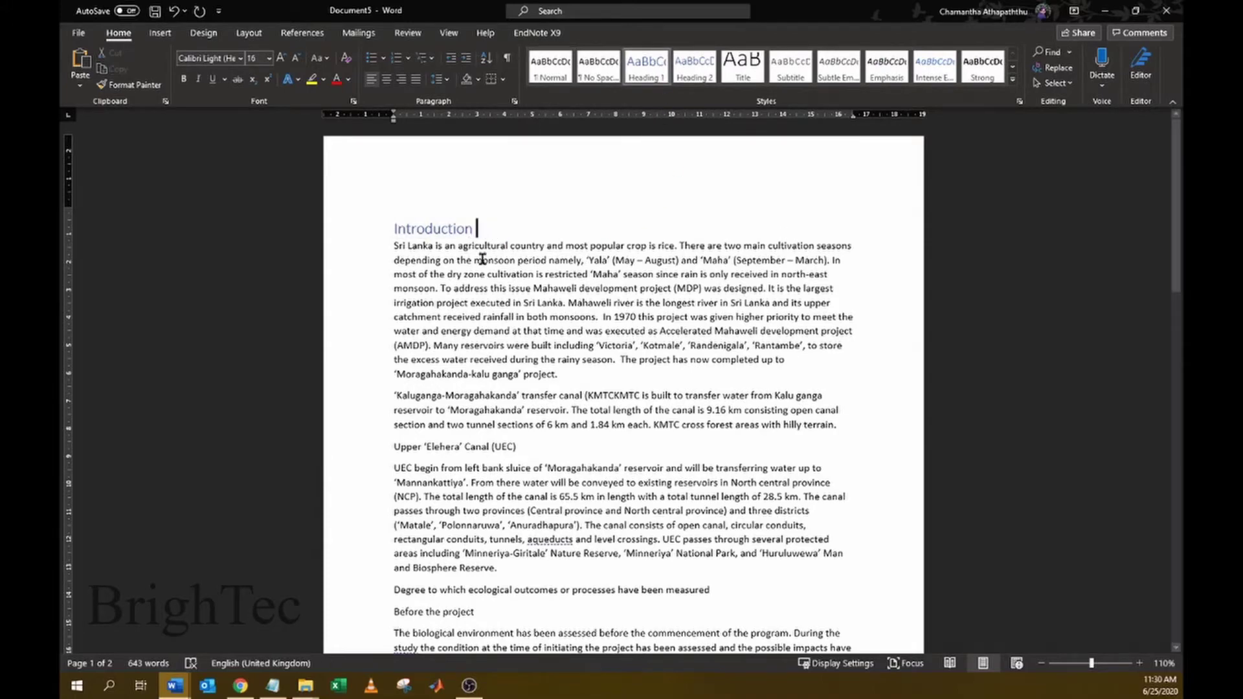
- Style "Upper 'Elehera' Canal (UEC)" as Heading 2 and "Degree to which ecological outcomes or processes have been measured" as Heading 1
drag(526, 446, 393, 447)
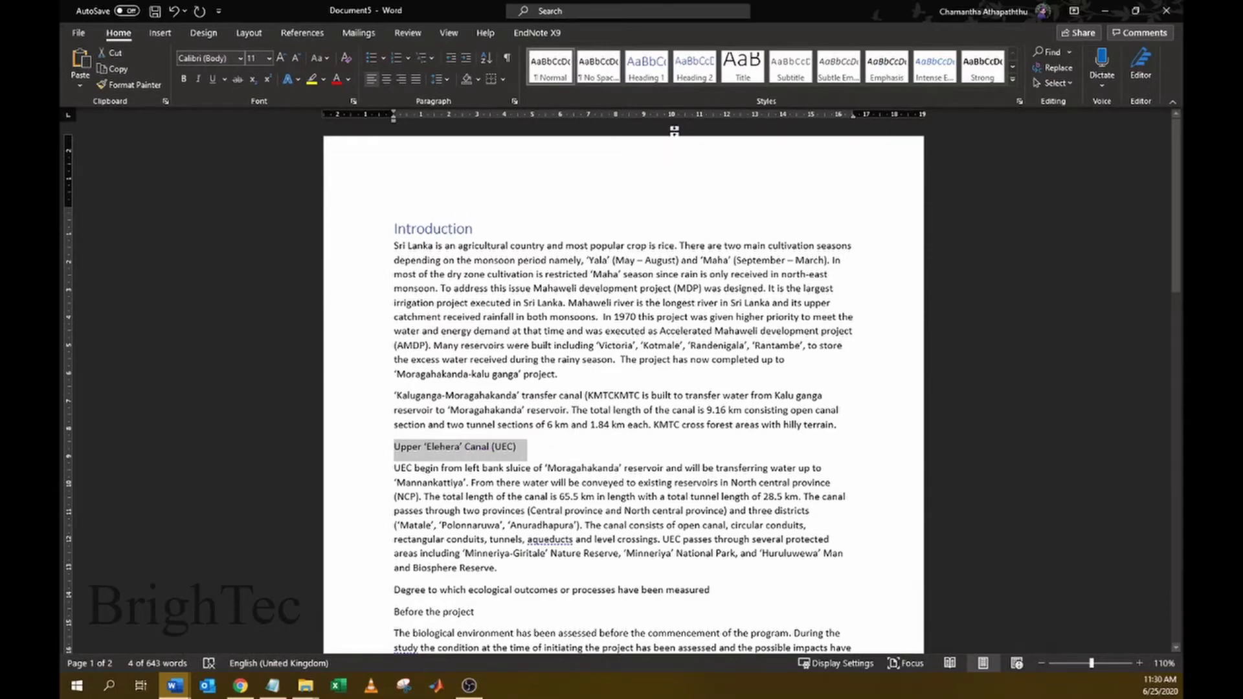
click(691, 79)
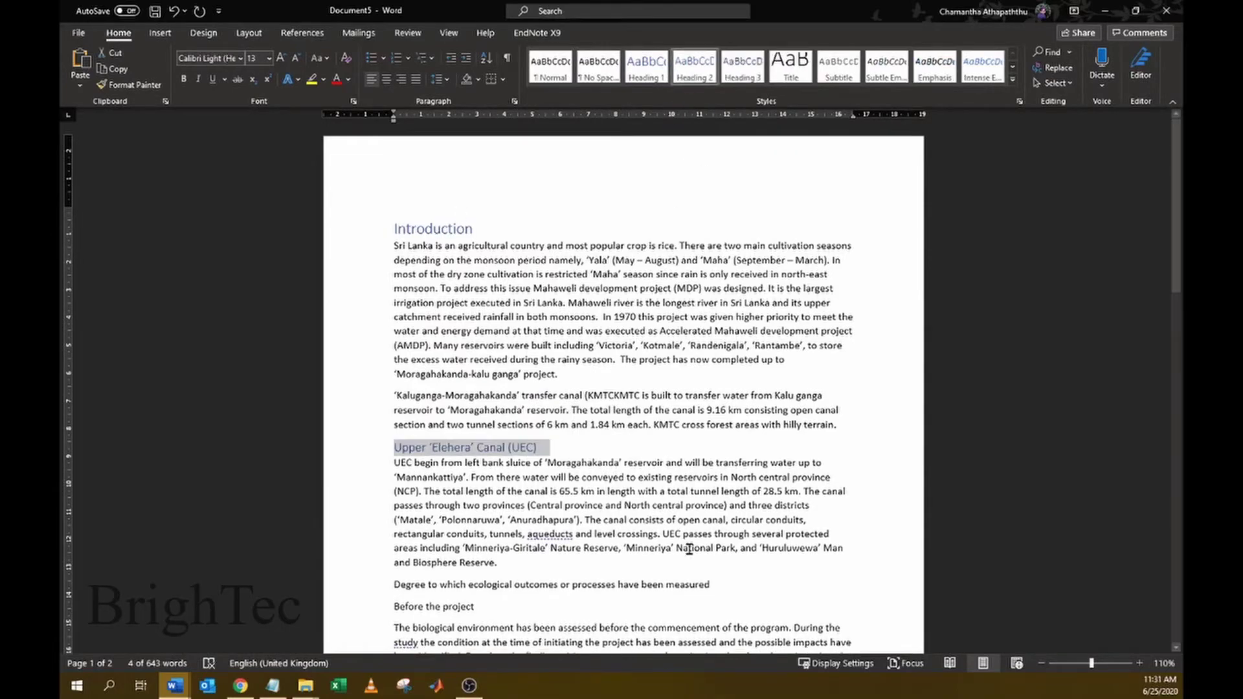
drag(718, 583, 391, 585)
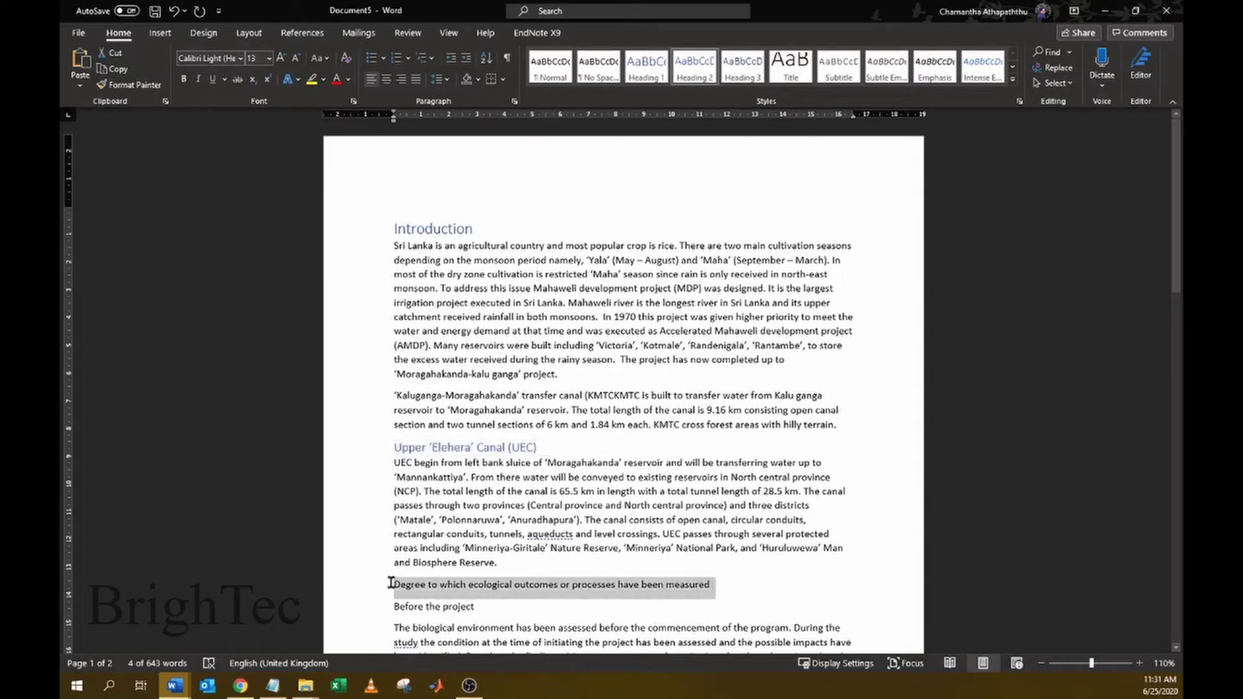
click(647, 65)
- Apply the Heading 2 style to the "Before the project" and "flora" lines
scroll(626, 220, down, 3)
scroll(627, 220, down, 1)
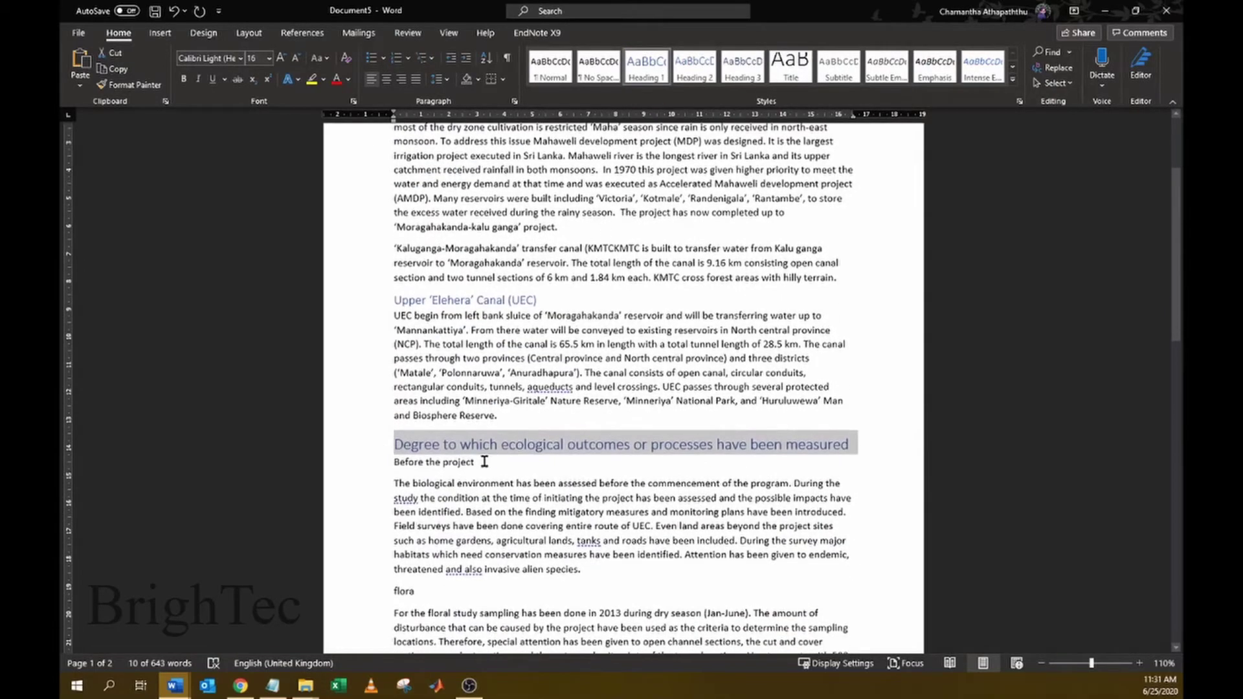
drag(483, 462, 392, 462)
click(695, 64)
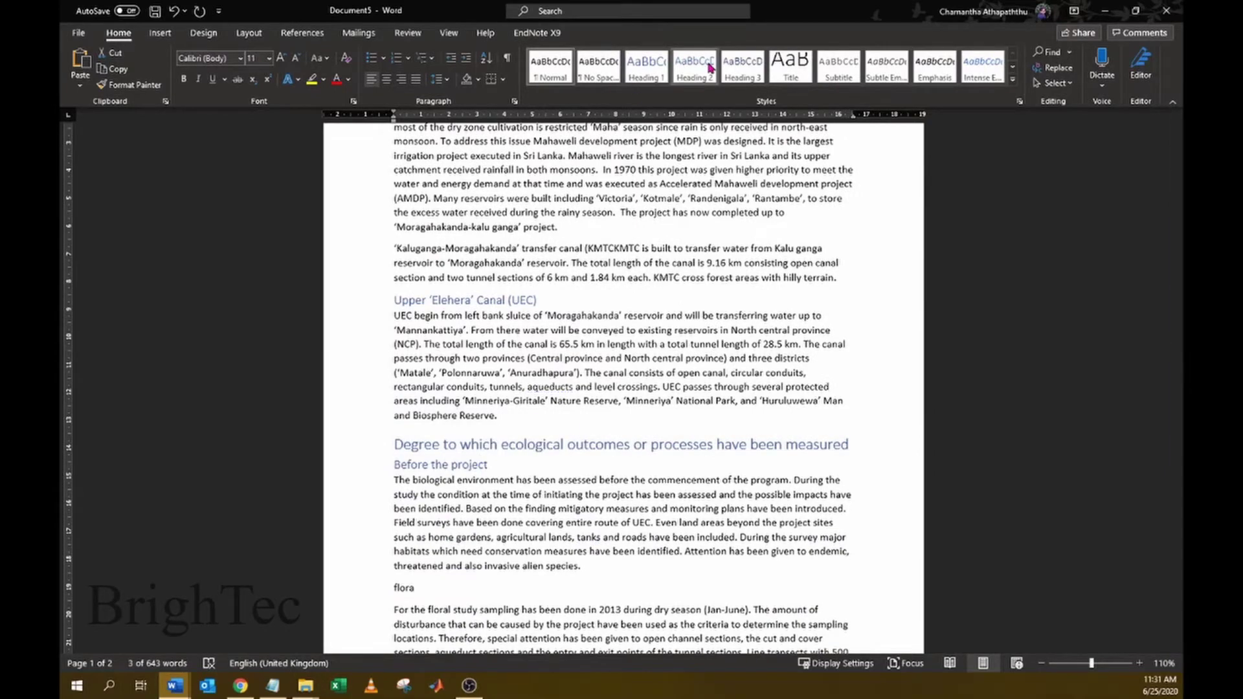
scroll(463, 395, down, 4)
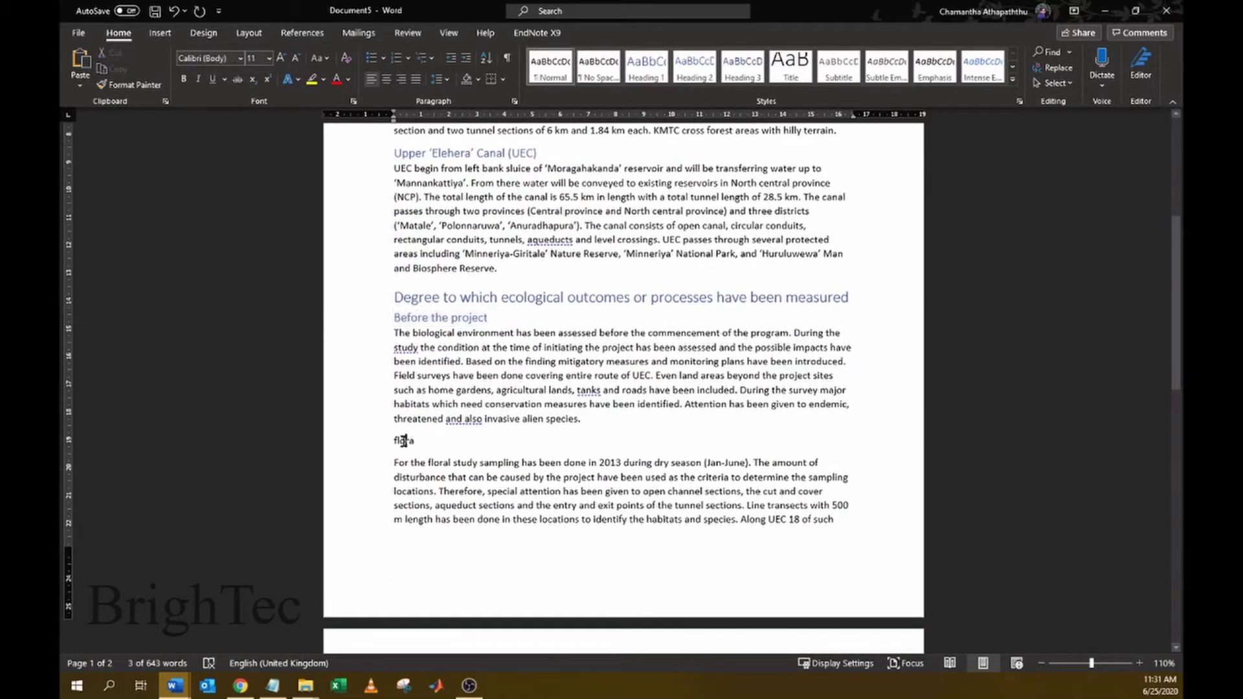
drag(415, 440, 393, 441)
click(688, 73)
- Apply the Heading 1 style to the "Recommendations" line on the second page
scroll(638, 241, down, 12)
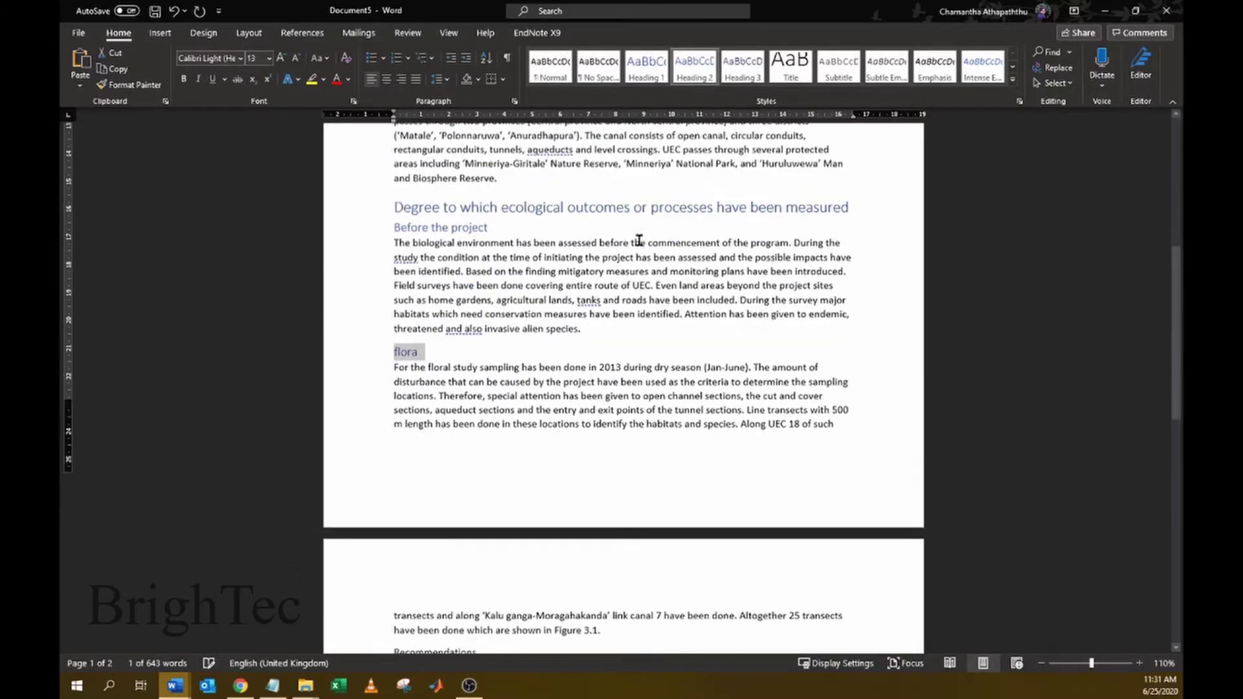
double_click(454, 299)
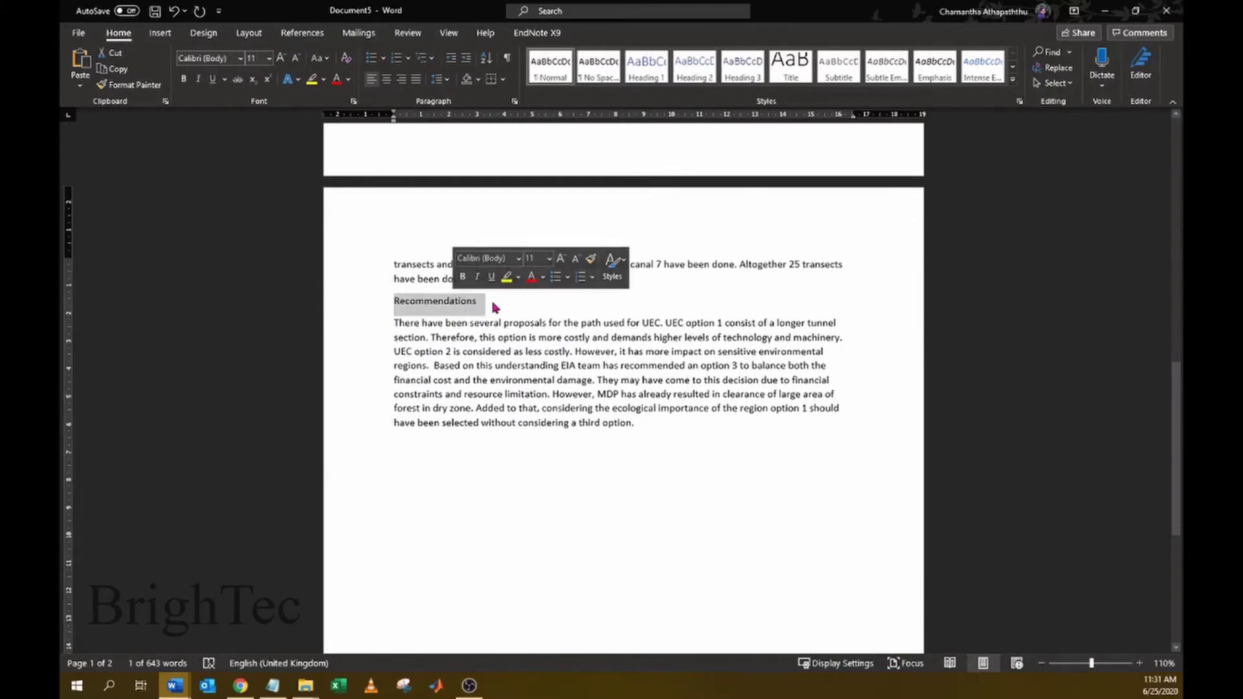
click(650, 70)
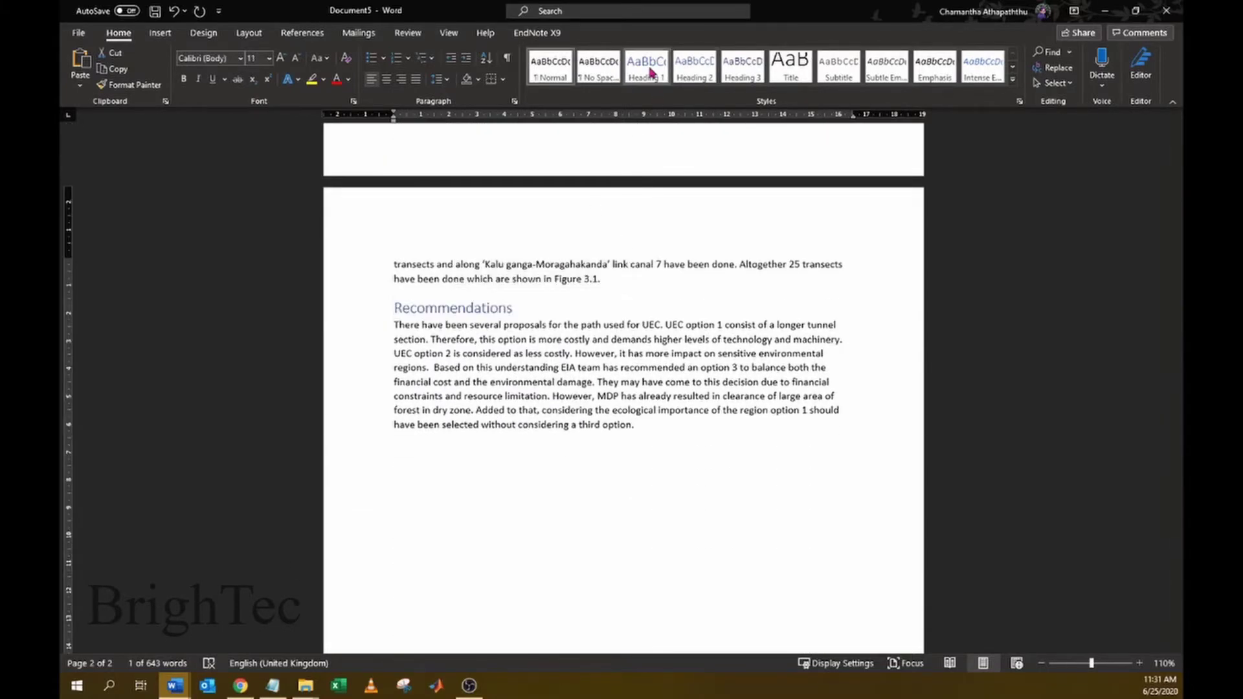
click(667, 275)
- Review the styled headings and body paragraphs across both pages of the report
scroll(670, 298, up, 15)
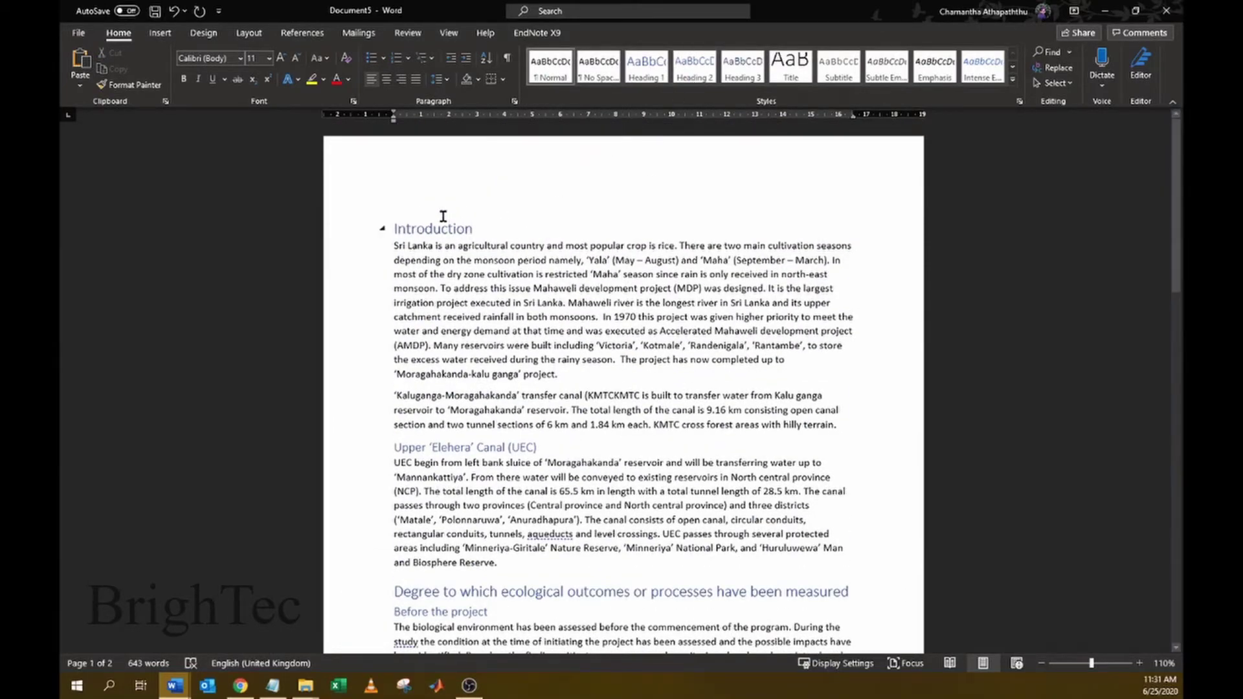
scroll(525, 462, down, 10)
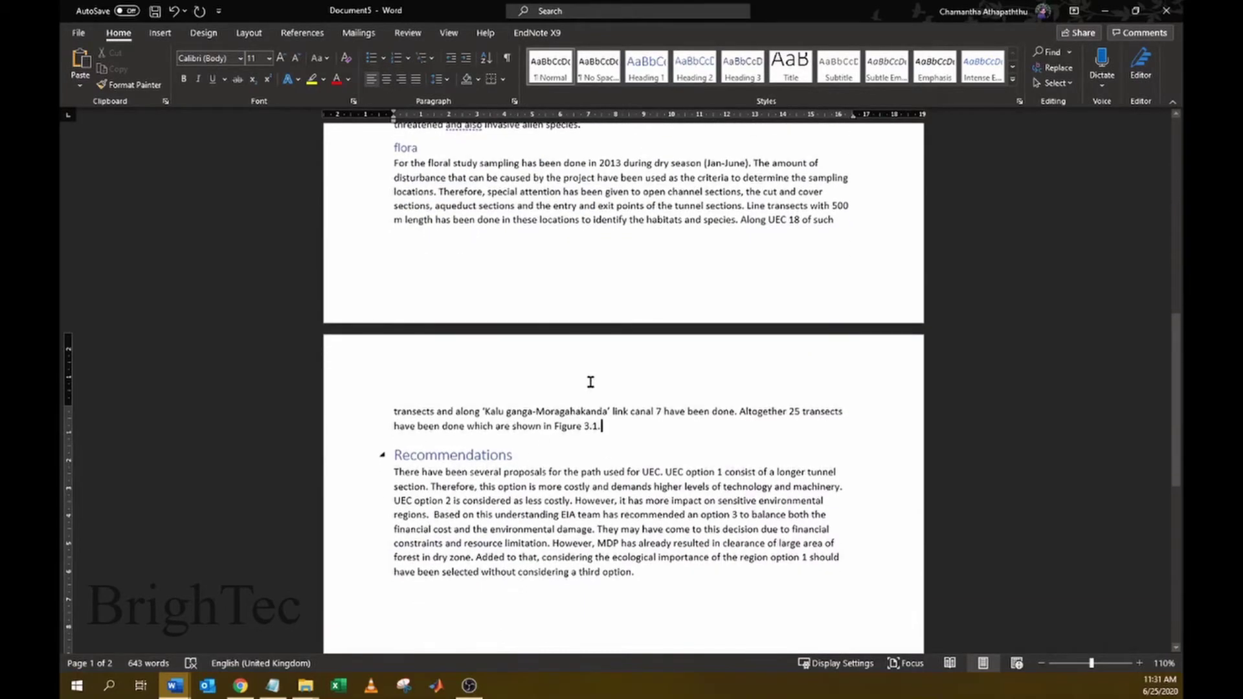
scroll(588, 380, up, 12)
click(580, 317)
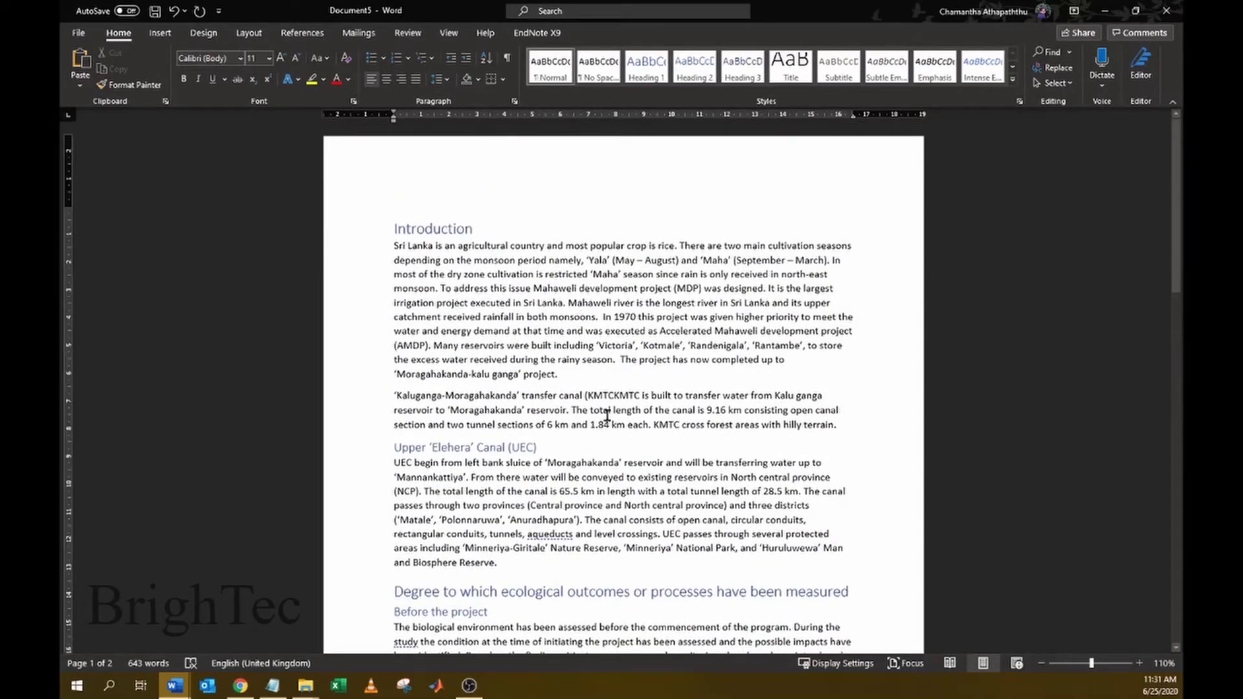
drag(610, 425, 453, 288)
scroll(605, 418, down, 3)
scroll(605, 419, down, 6)
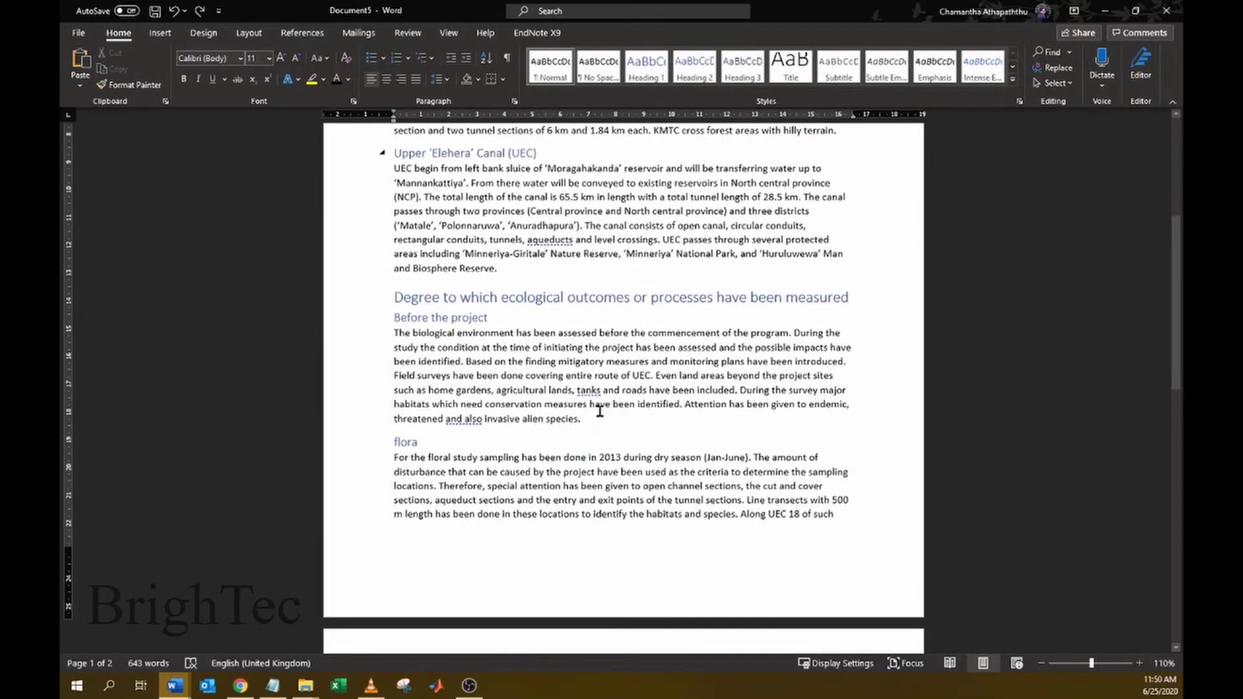
scroll(562, 387, down, 5)
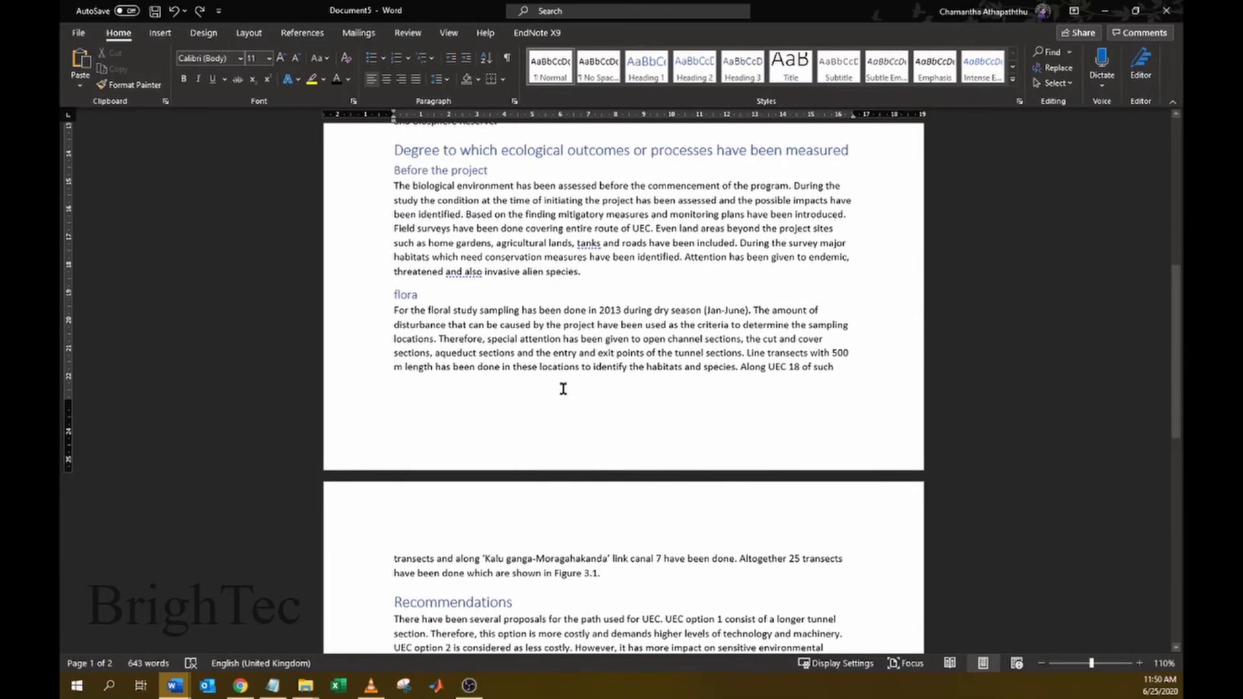
scroll(563, 387, up, 14)
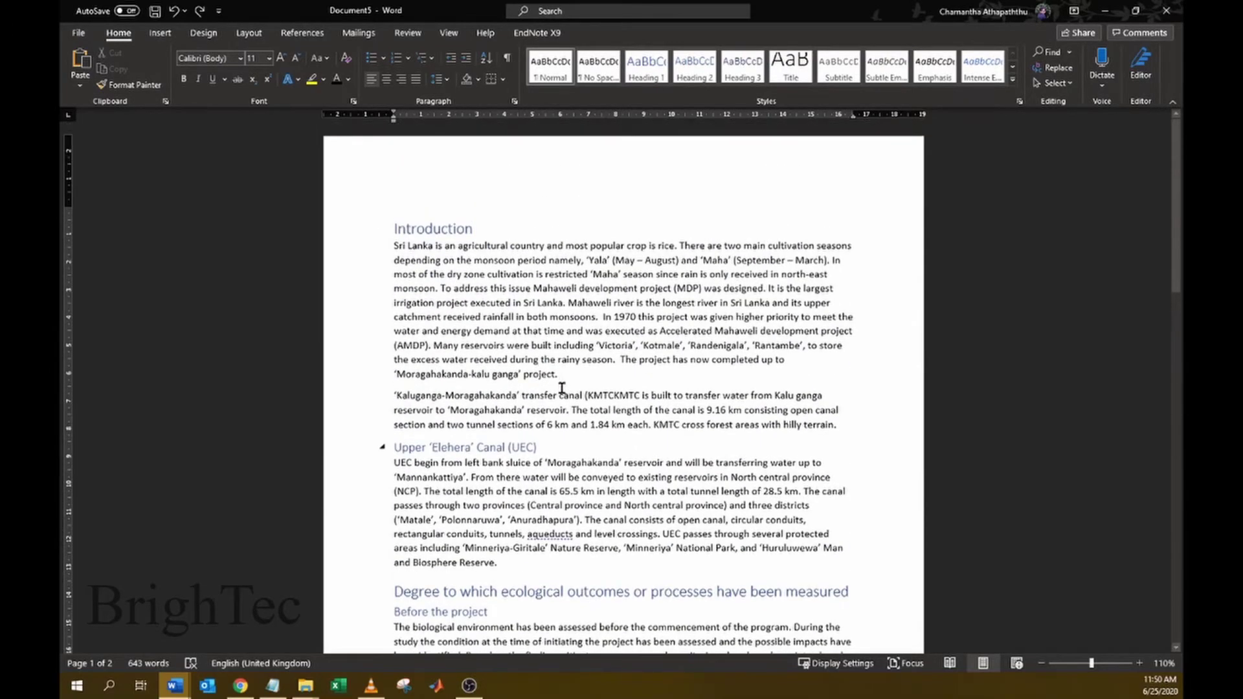
- Apply the built-in style set with blue headings and a ruled line beneath each main heading, and check it throughout the report
click(206, 34)
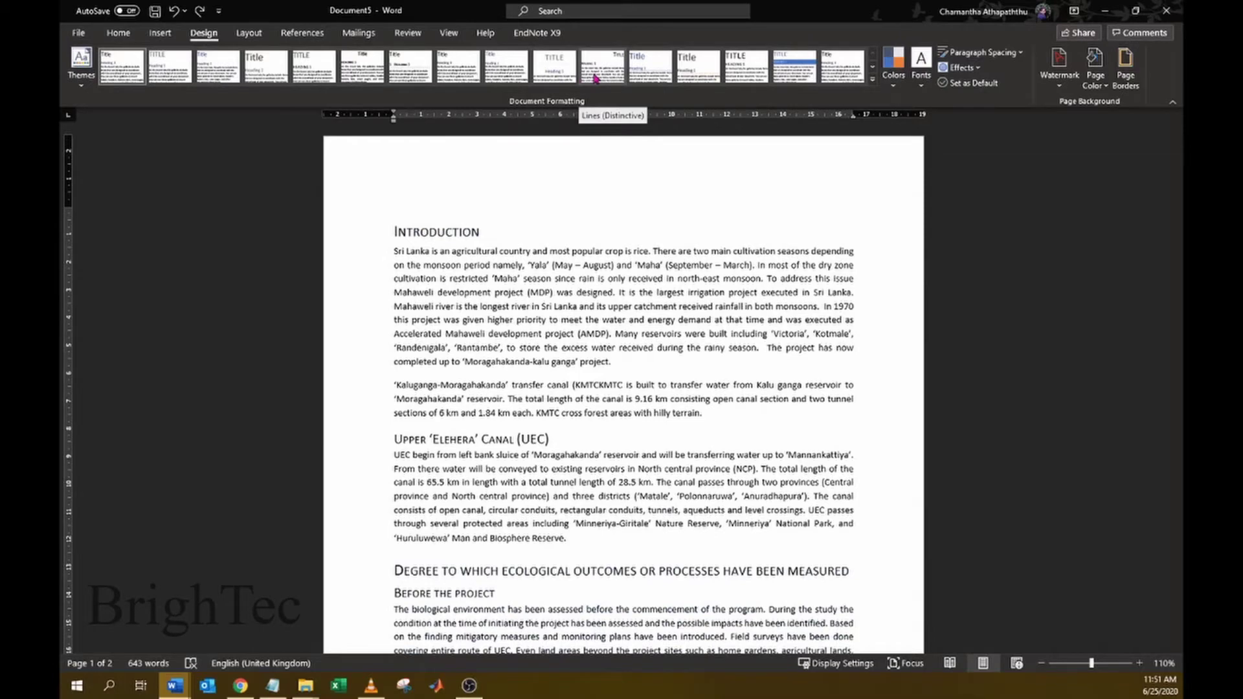
click(655, 63)
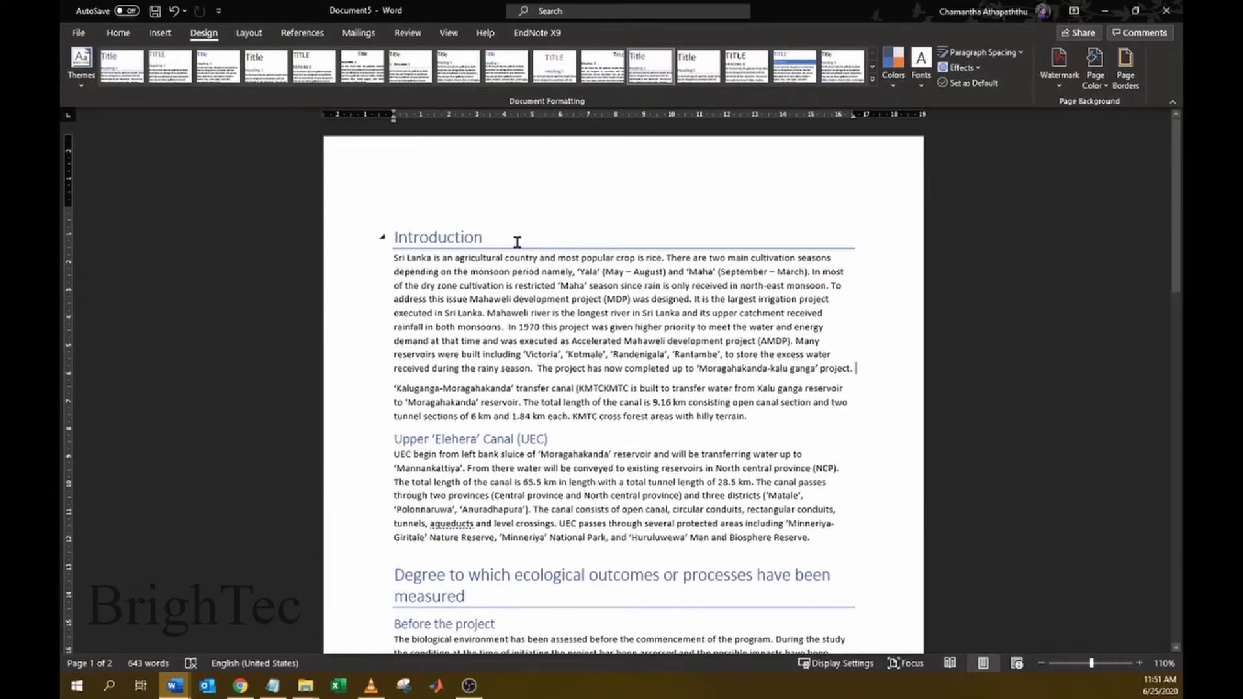
scroll(548, 291, down, 3)
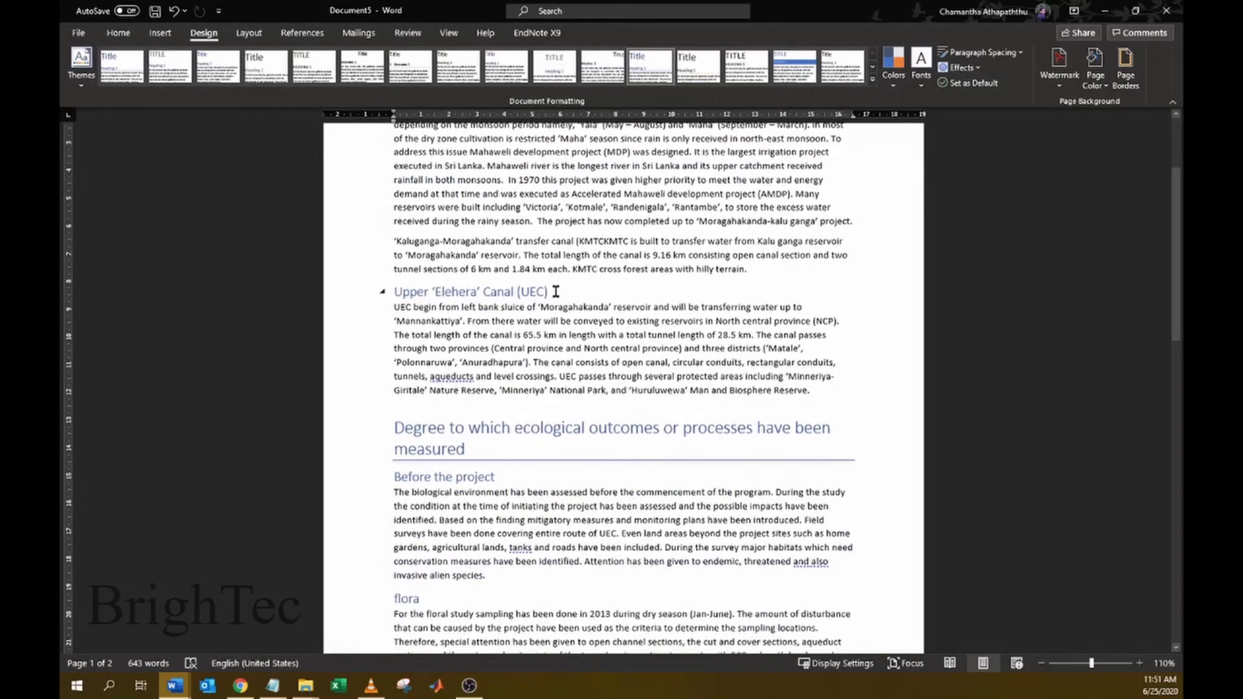
scroll(557, 298, down, 3)
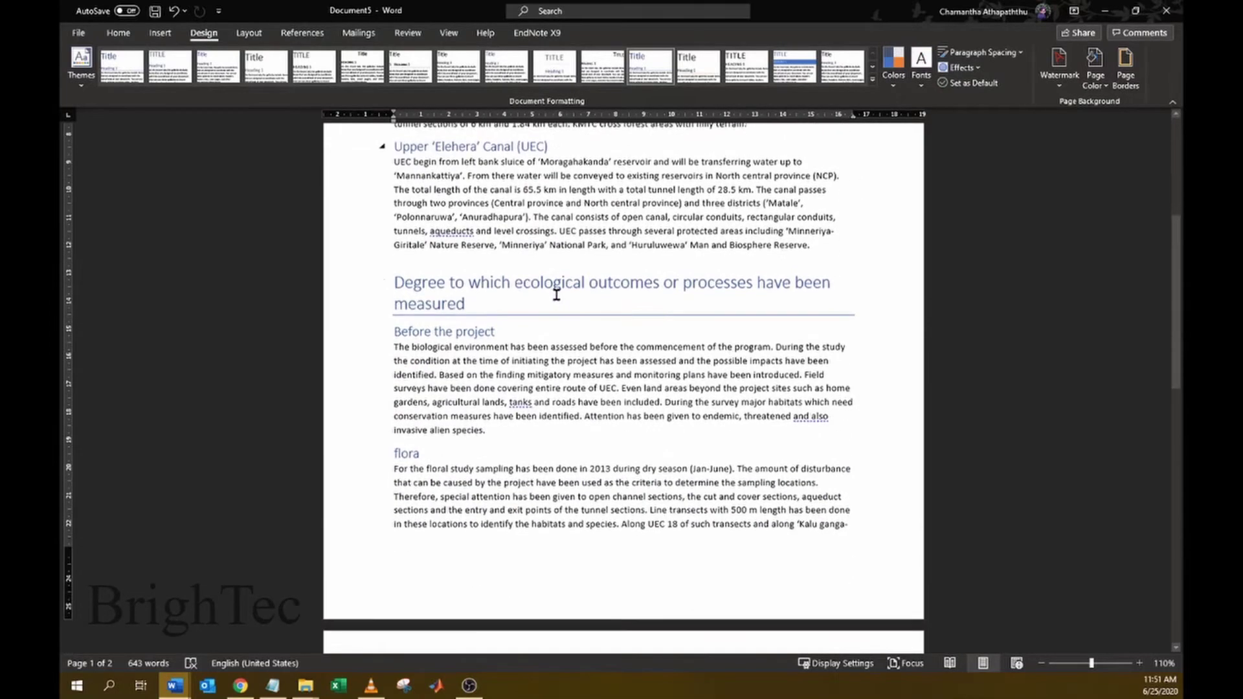
drag(486, 429, 363, 374)
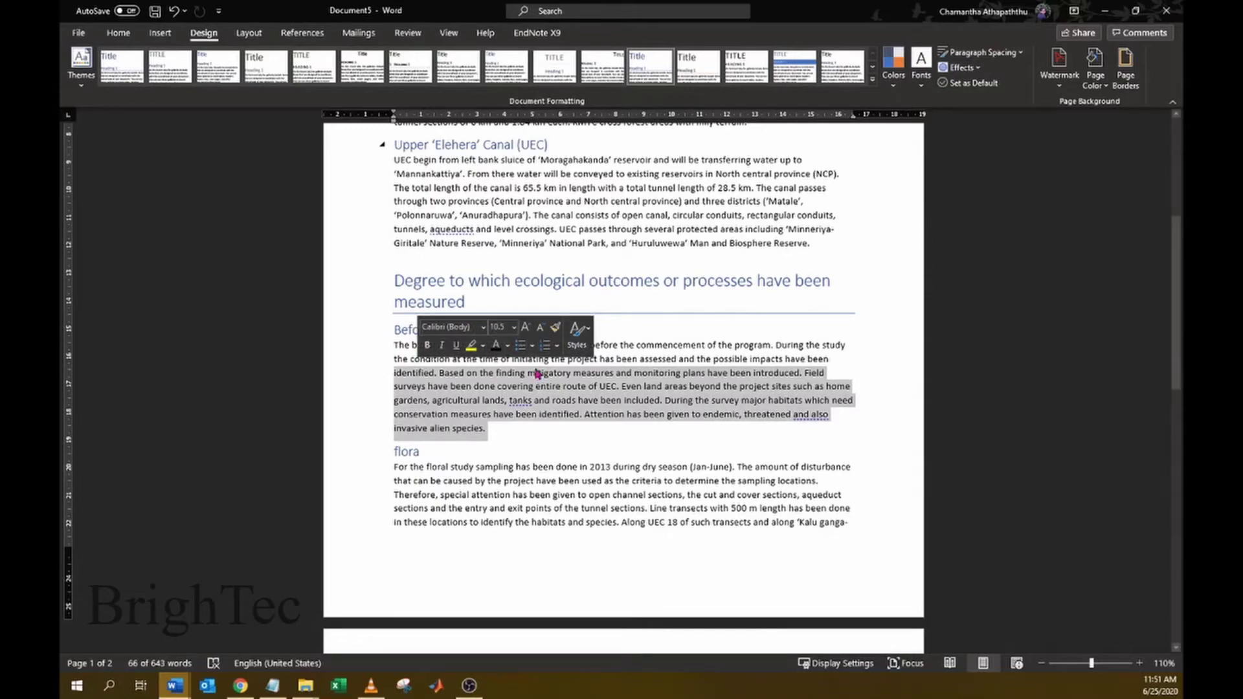
click(530, 426)
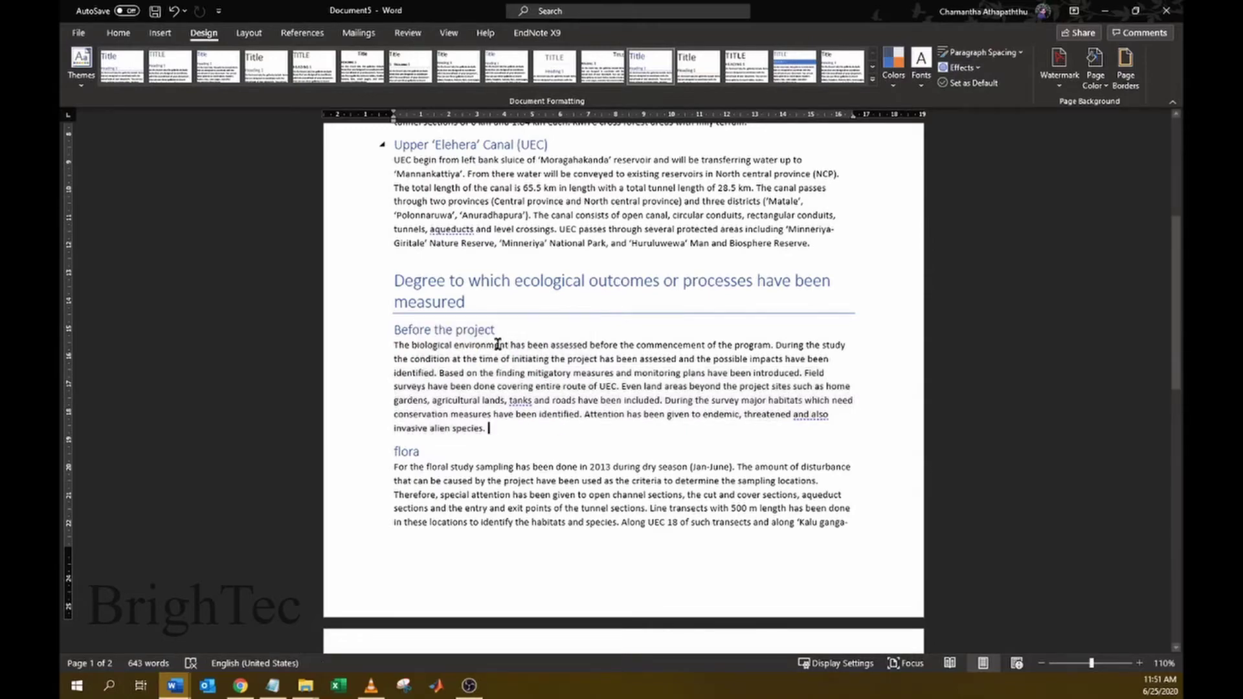
scroll(501, 347, down, 9)
scroll(500, 348, up, 12)
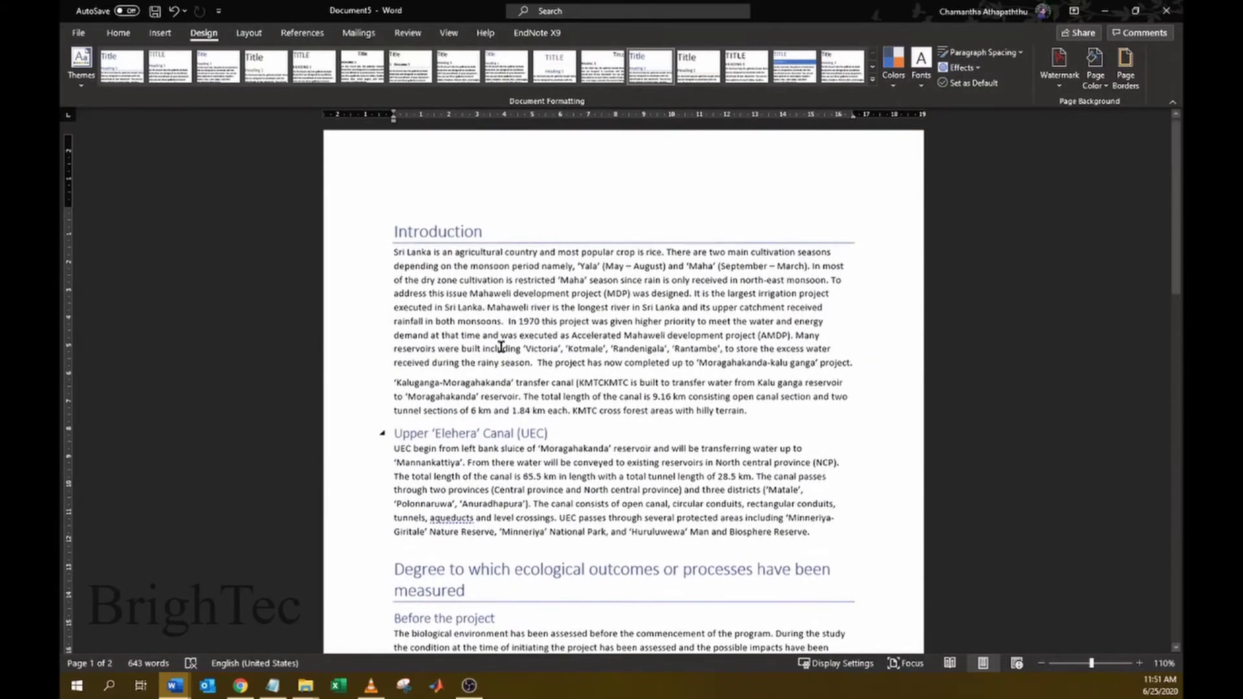
- Apply the built-in style set that puts main headings on solid blue bars and subheadings on light blue bars
click(872, 78)
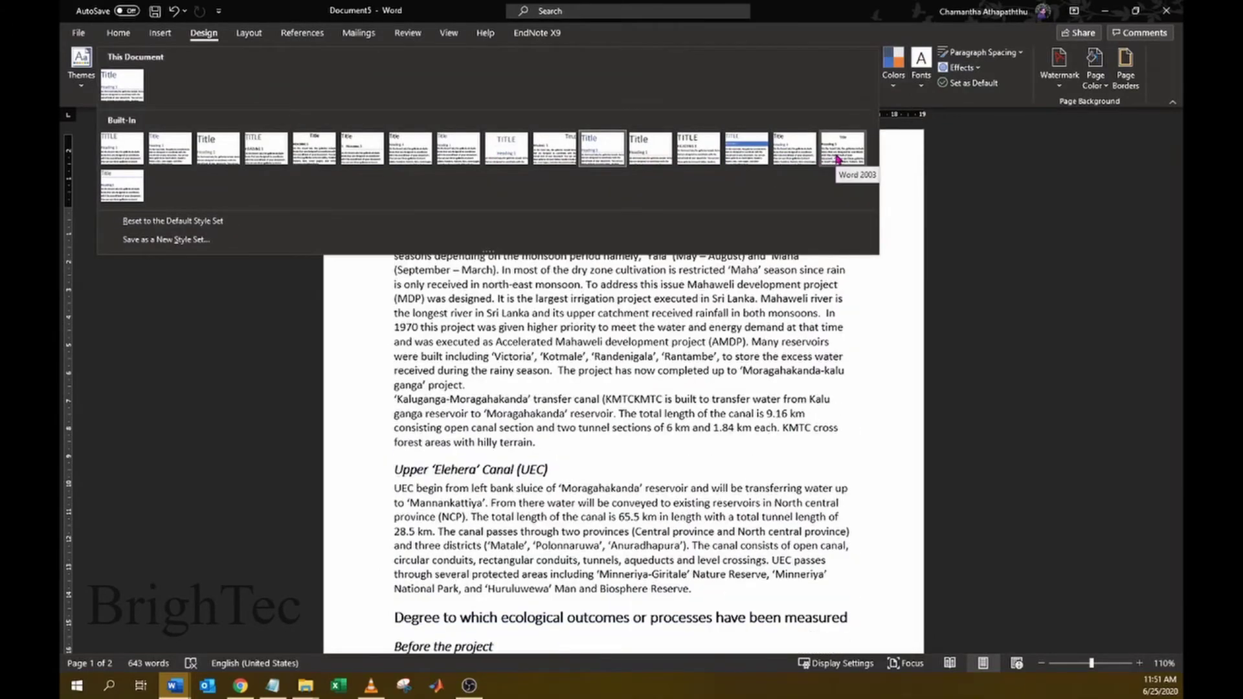
click(753, 161)
scroll(475, 314, down, 15)
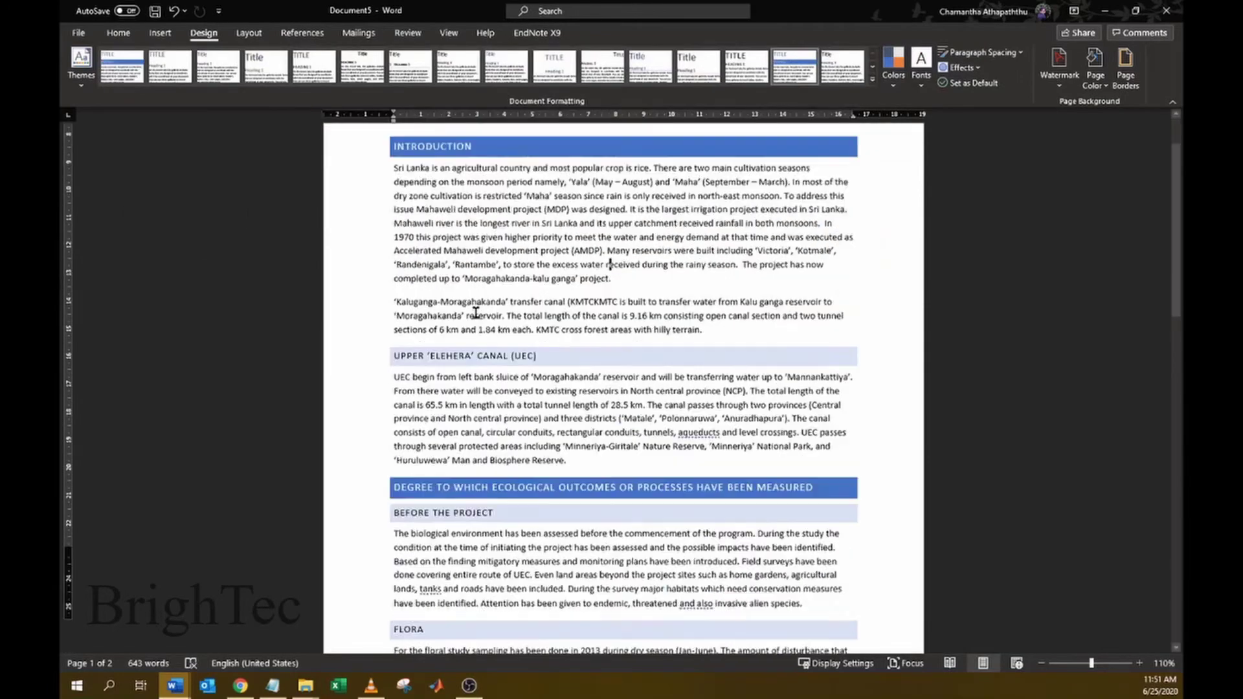
- Reset the report to the default style set
scroll(492, 312, up, 15)
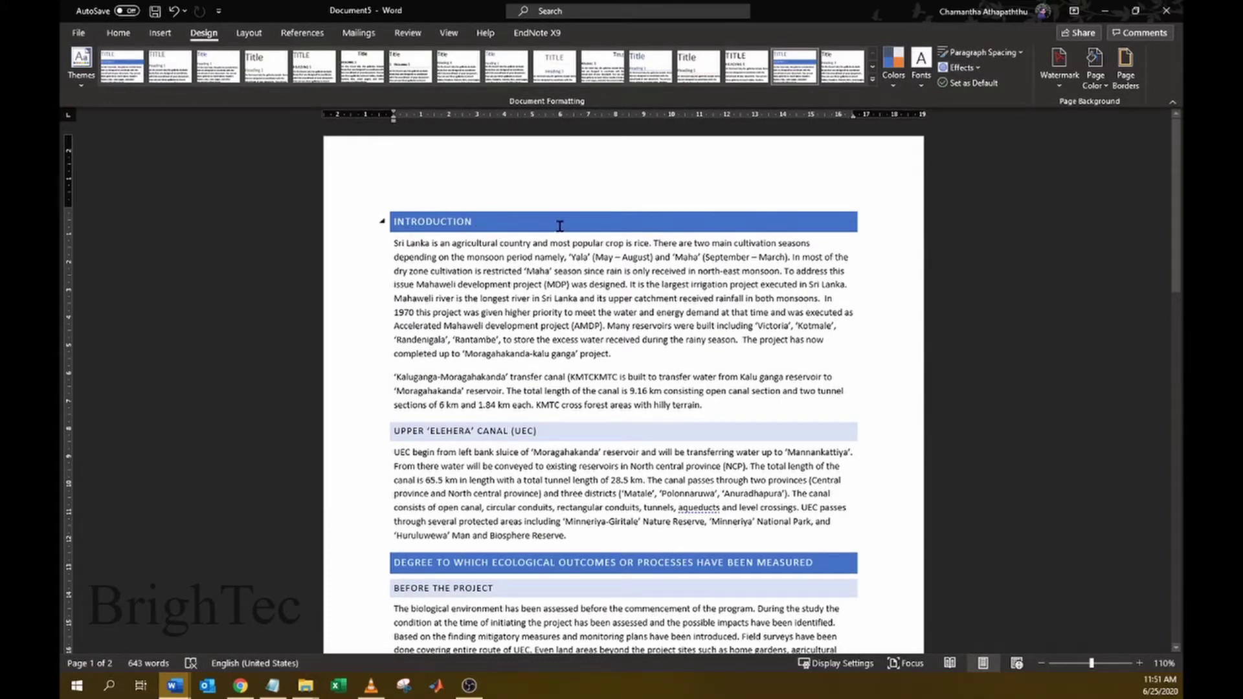
click(872, 78)
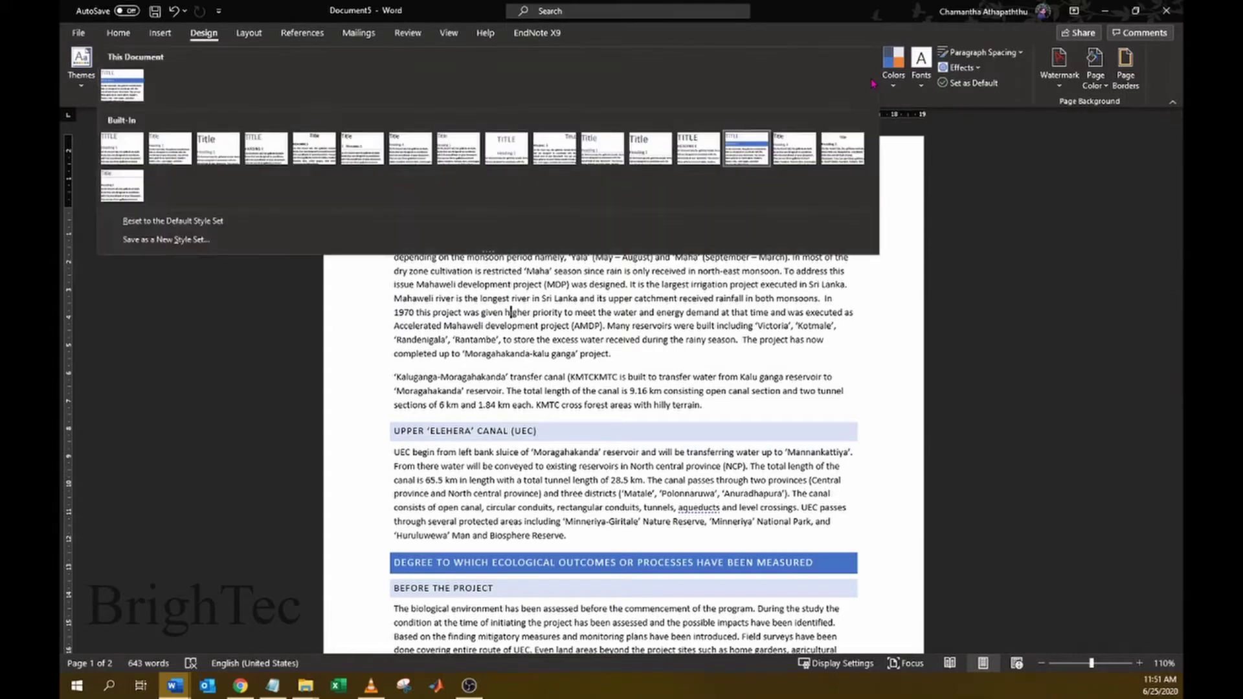
click(204, 224)
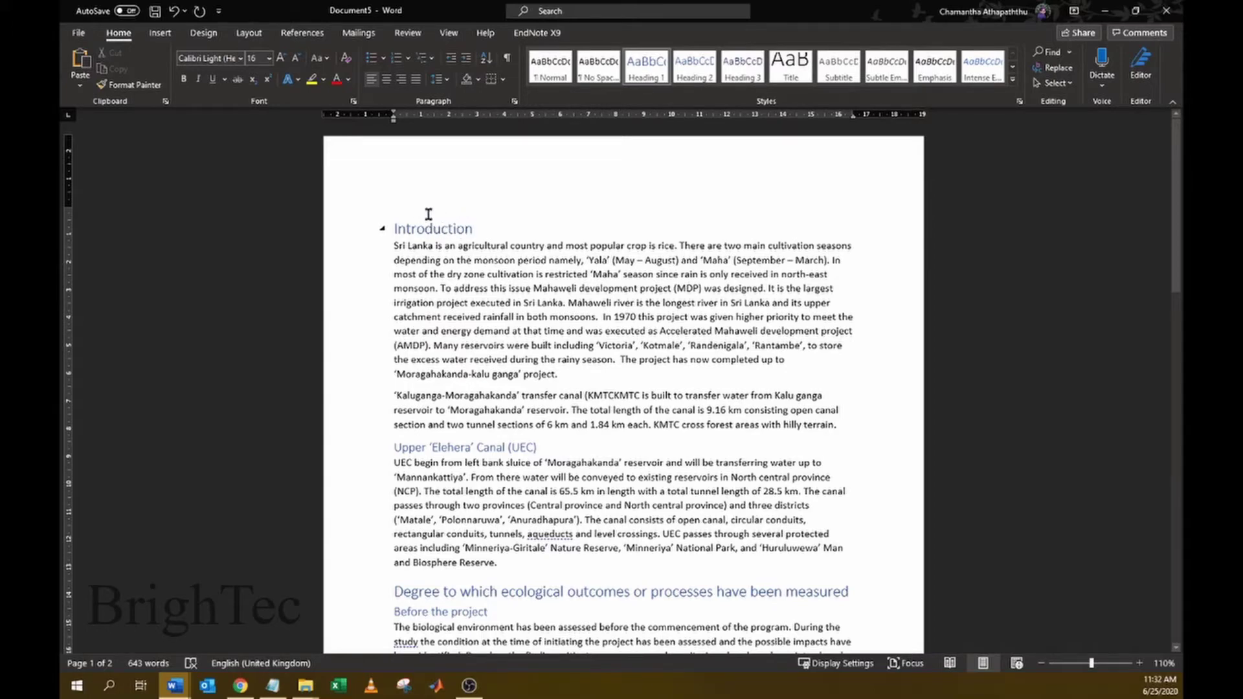
- Modify the Heading 1 style to use the Times New Roman font and the Automatic font color
right_click(641, 76)
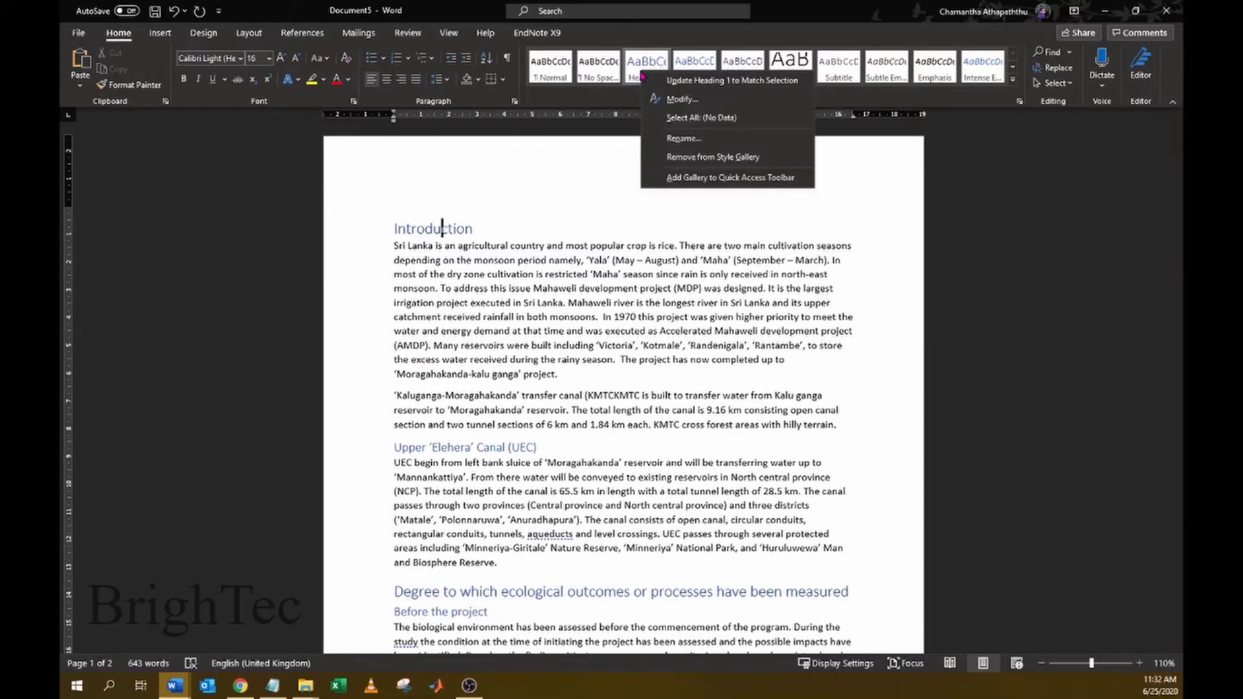
click(684, 99)
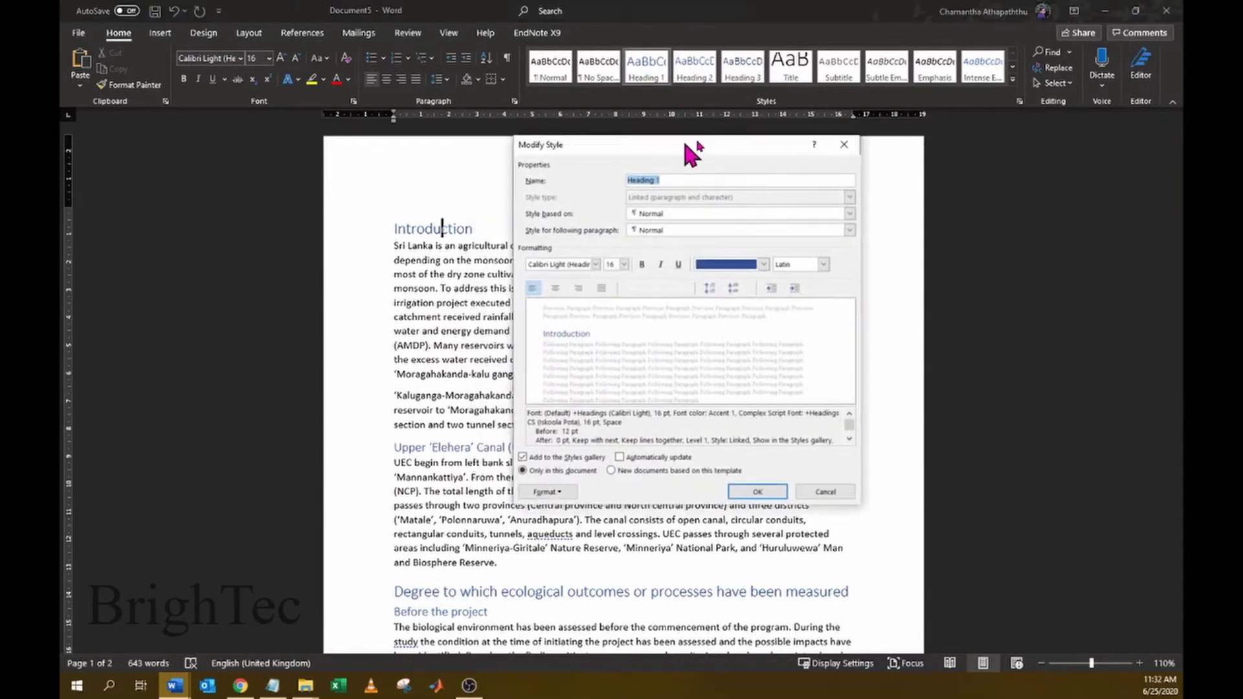
click(662, 247)
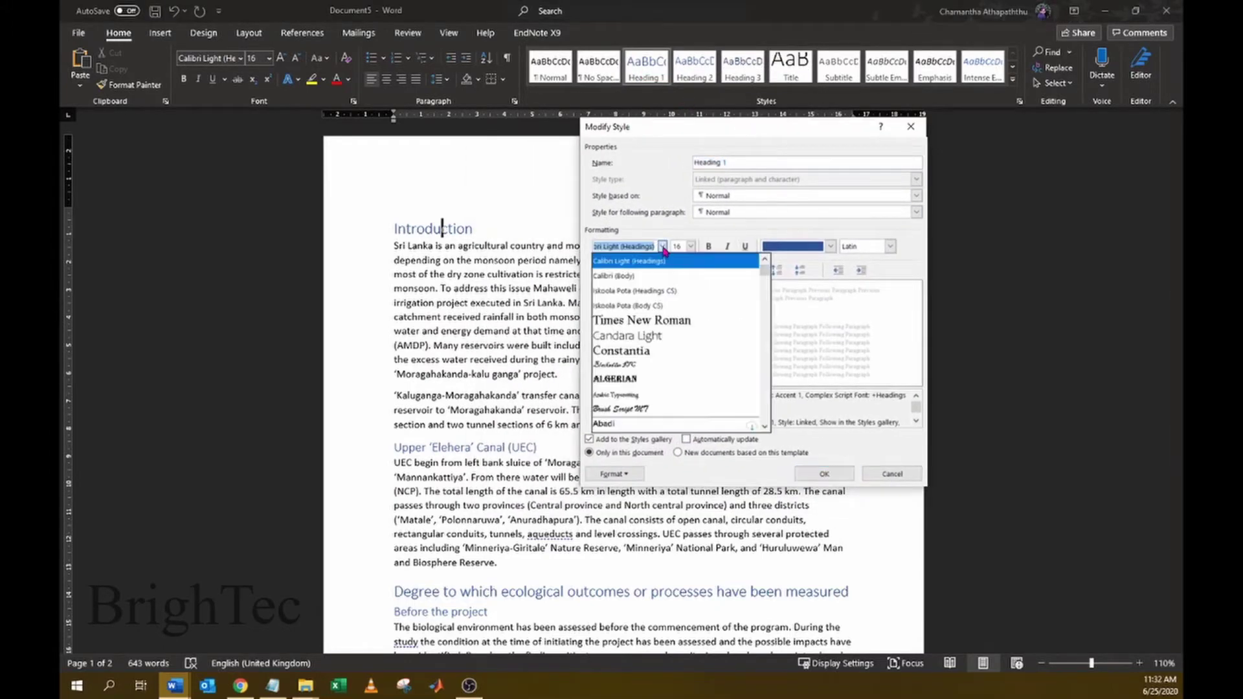
click(660, 321)
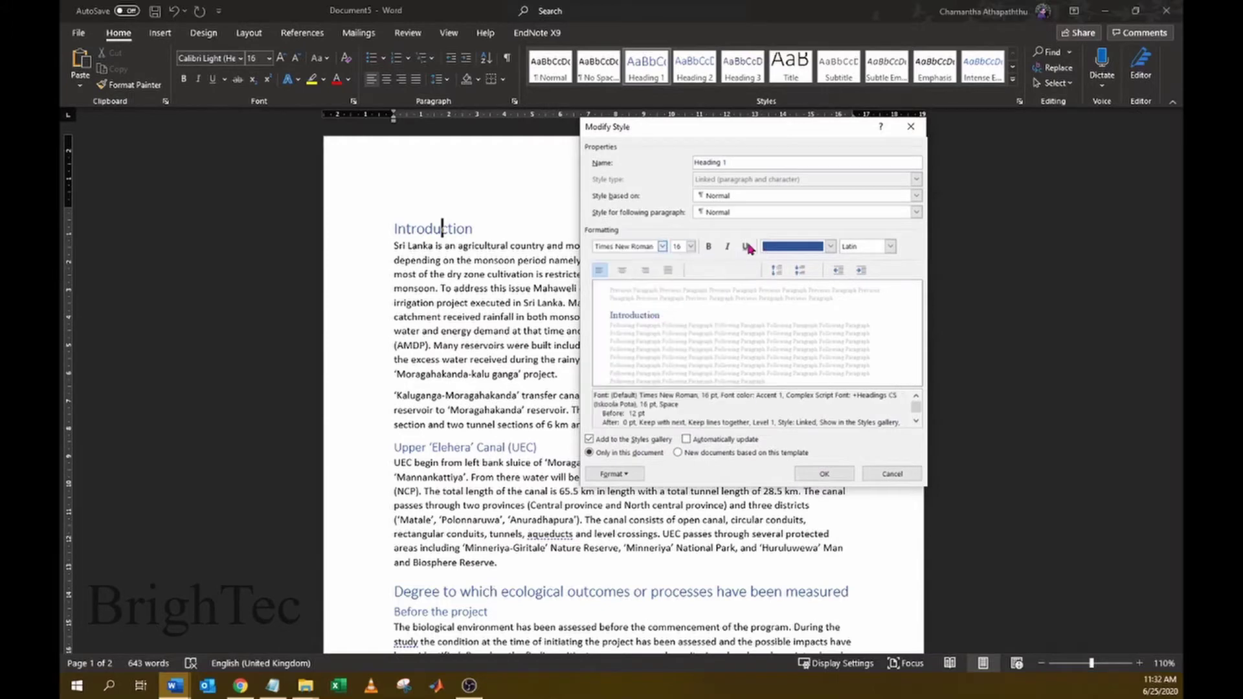
click(830, 247)
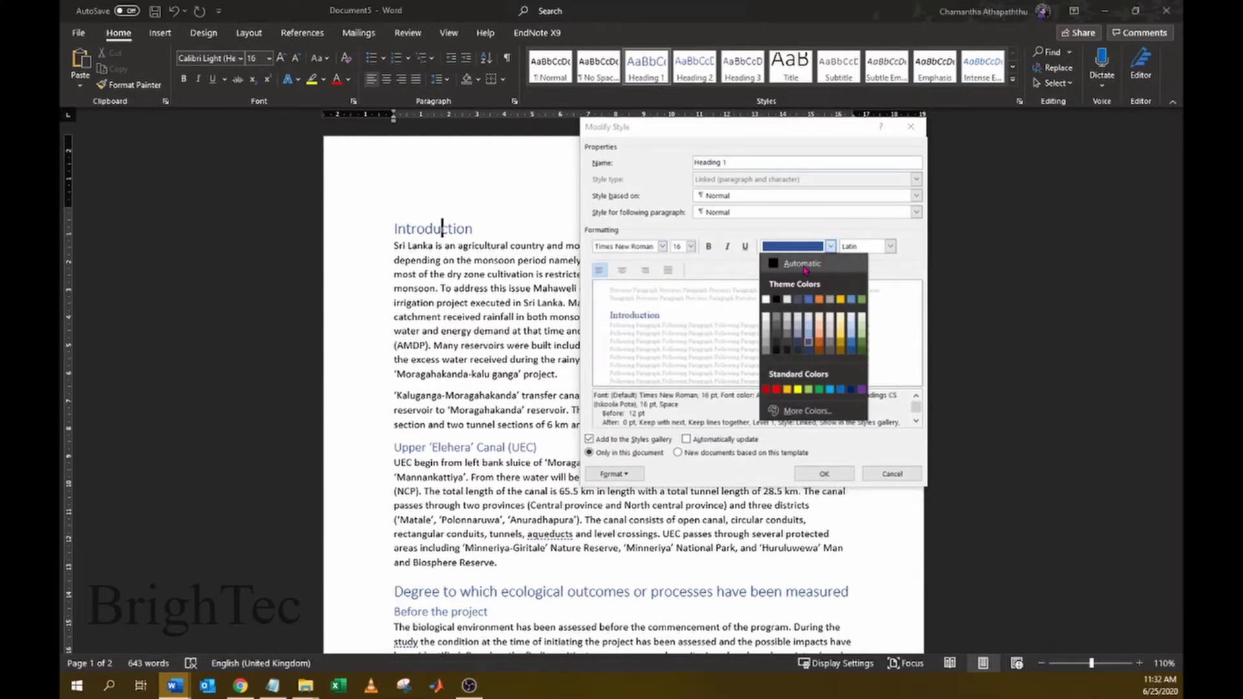
click(803, 264)
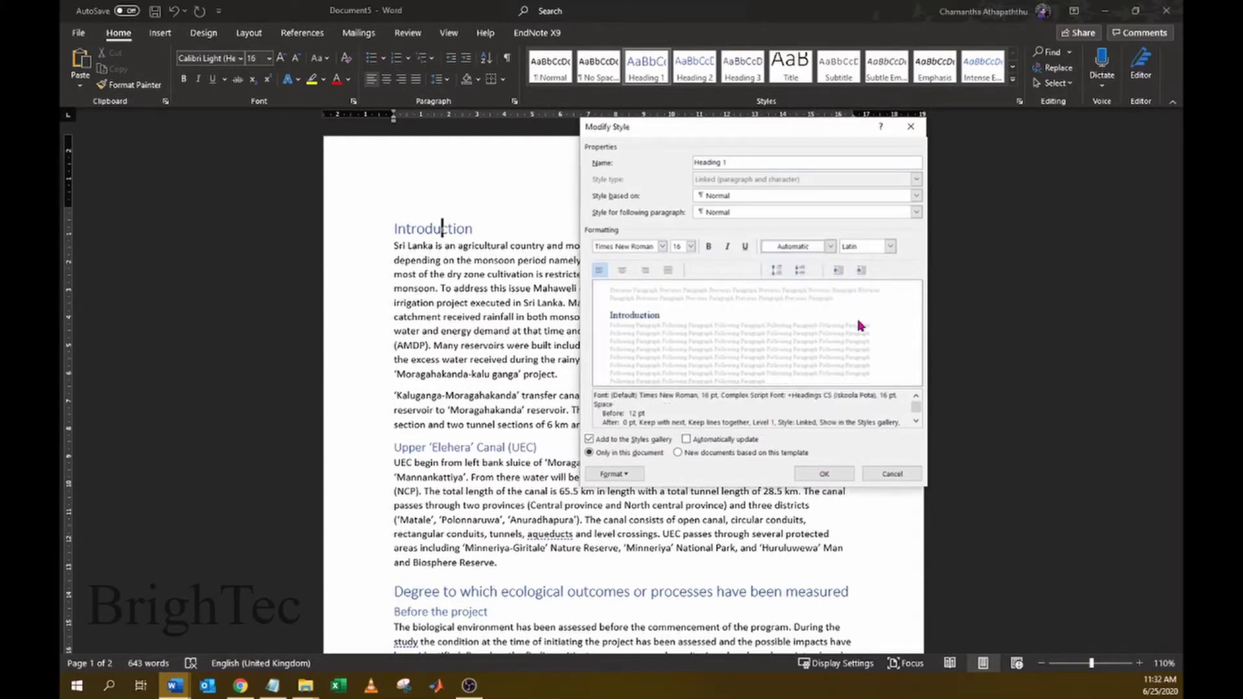
click(819, 474)
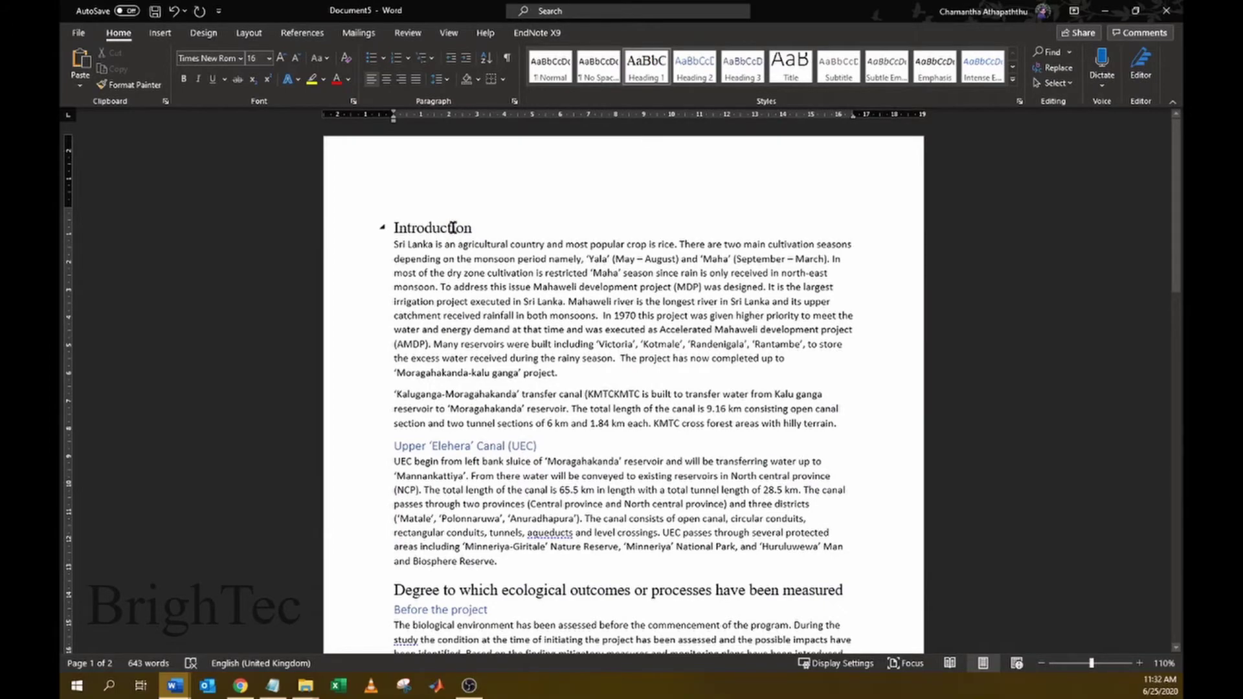
- Check the main headings on both pages of the report, and undo the Heading 1 style modification
scroll(451, 228, down, 4)
drag(733, 450, 461, 446)
scroll(533, 387, down, 12)
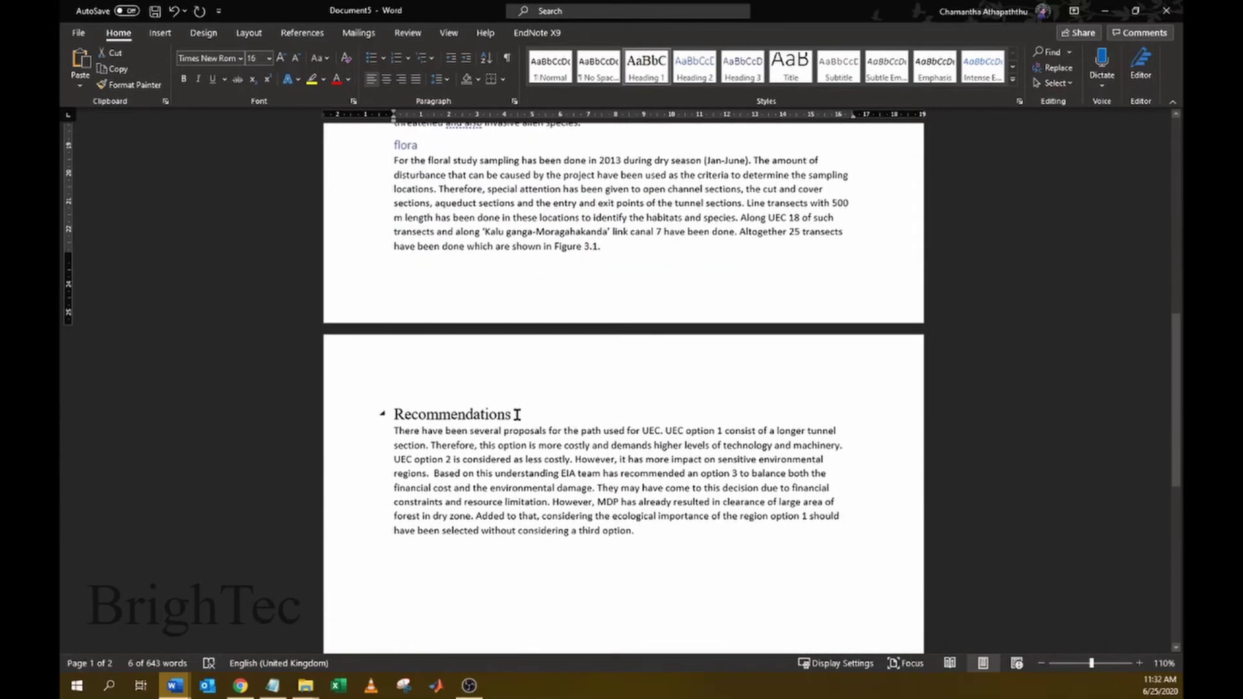
drag(518, 414, 396, 414)
click(484, 418)
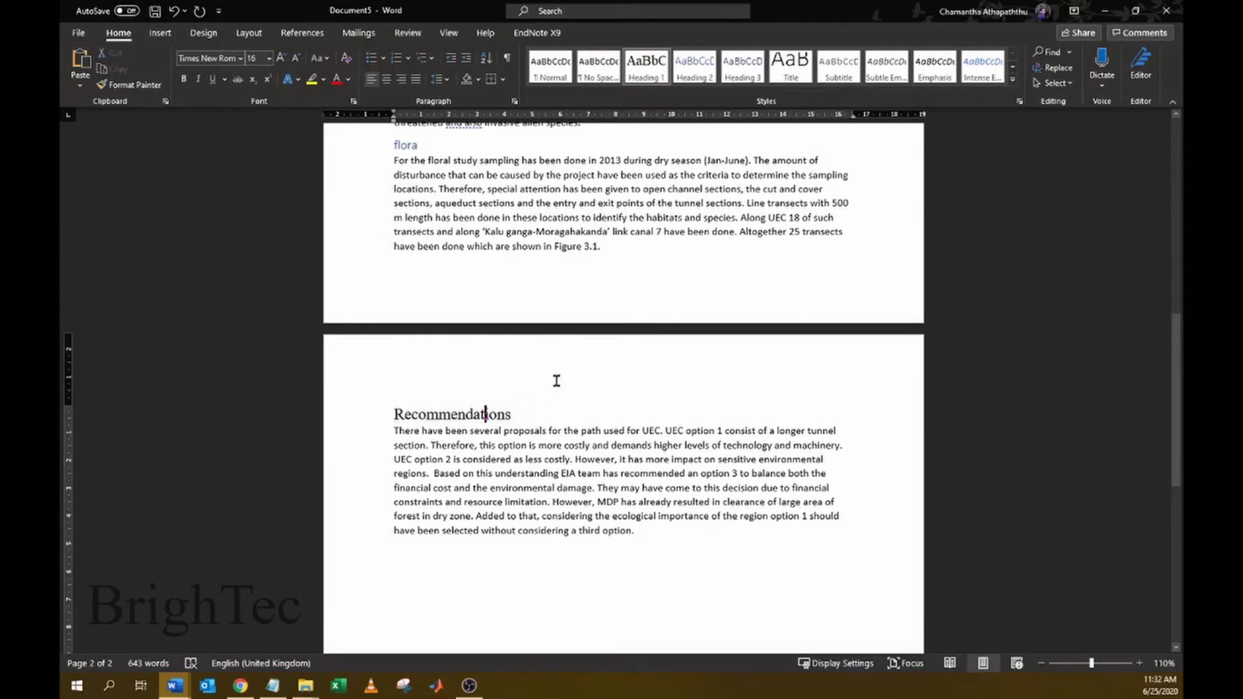
scroll(582, 314, up, 15)
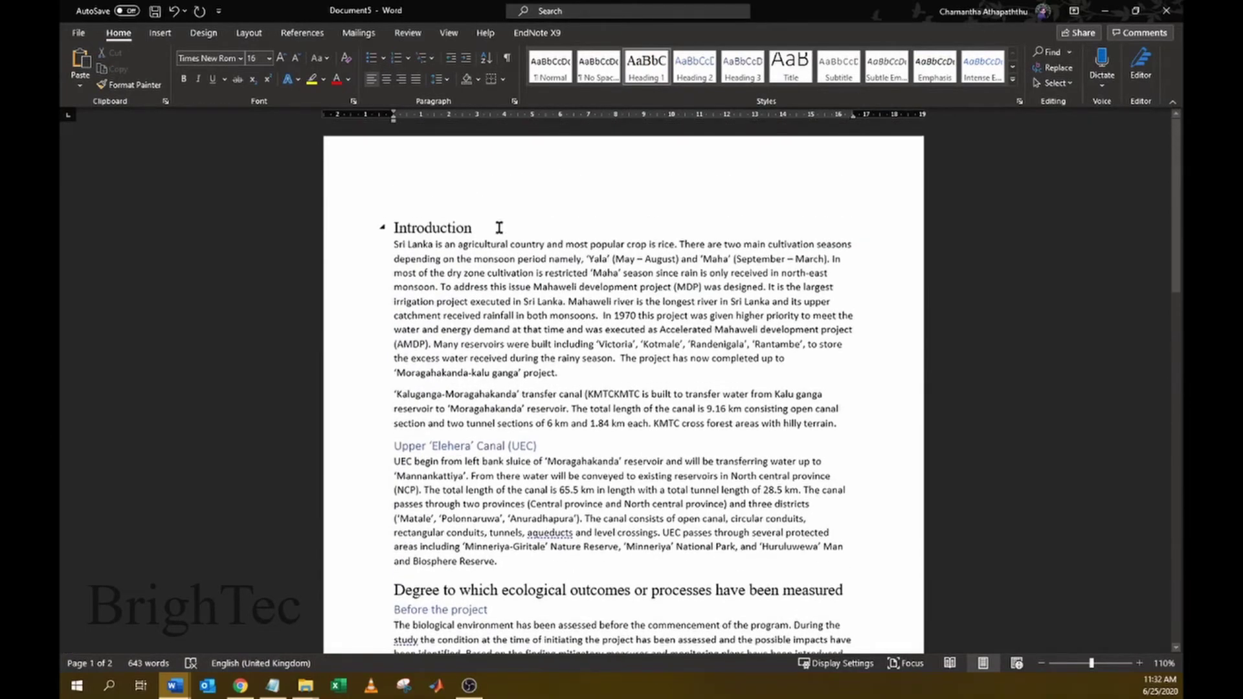
click(504, 212)
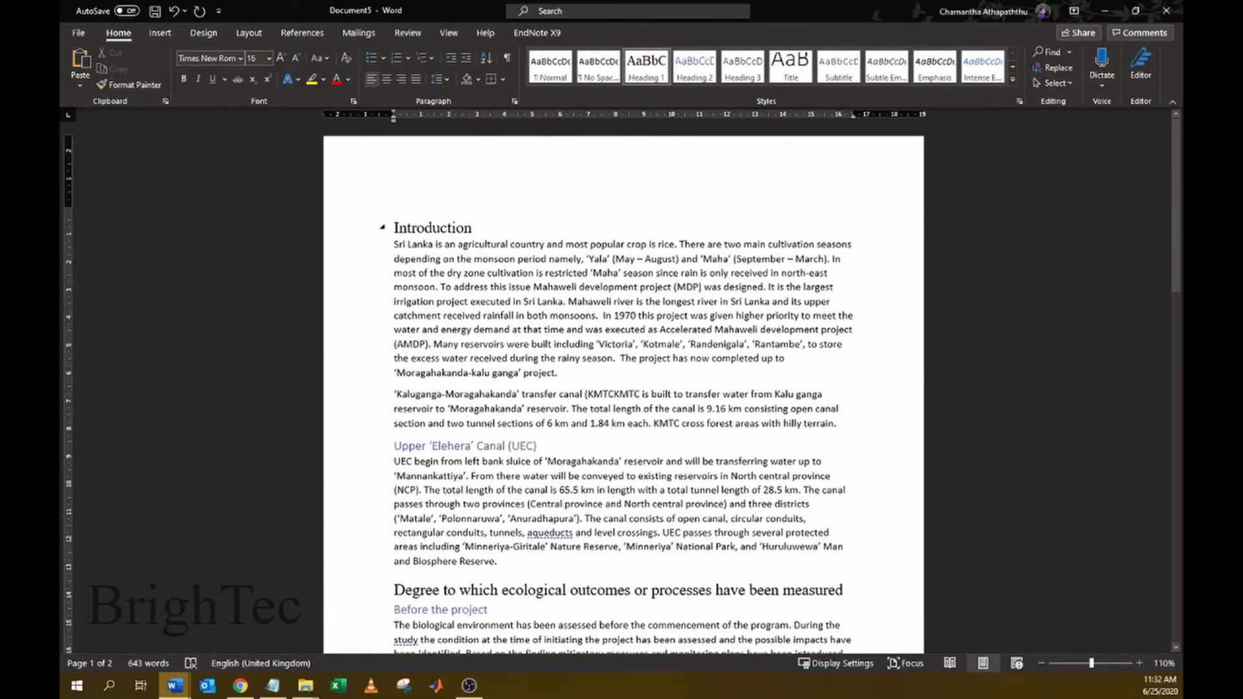
key(ctrl+z)
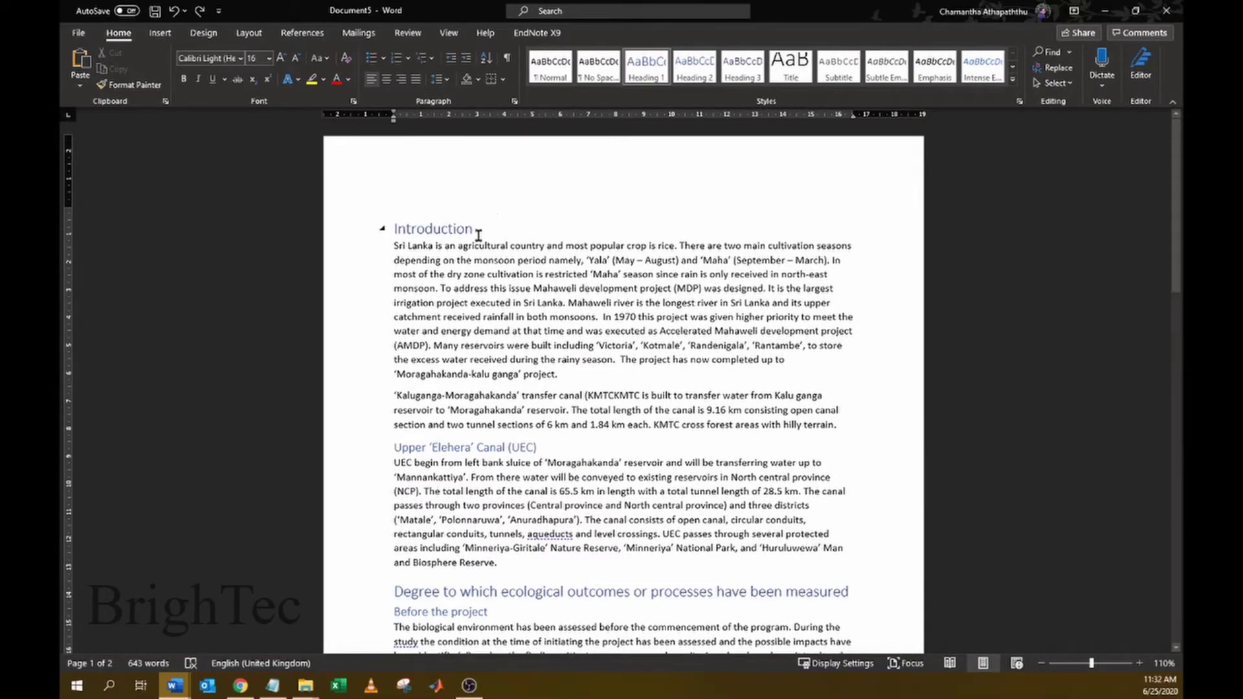
- Format the "Introduction" heading in Times New Roman, size 18, with Automatic font color and space added after the paragraph
double_click(437, 228)
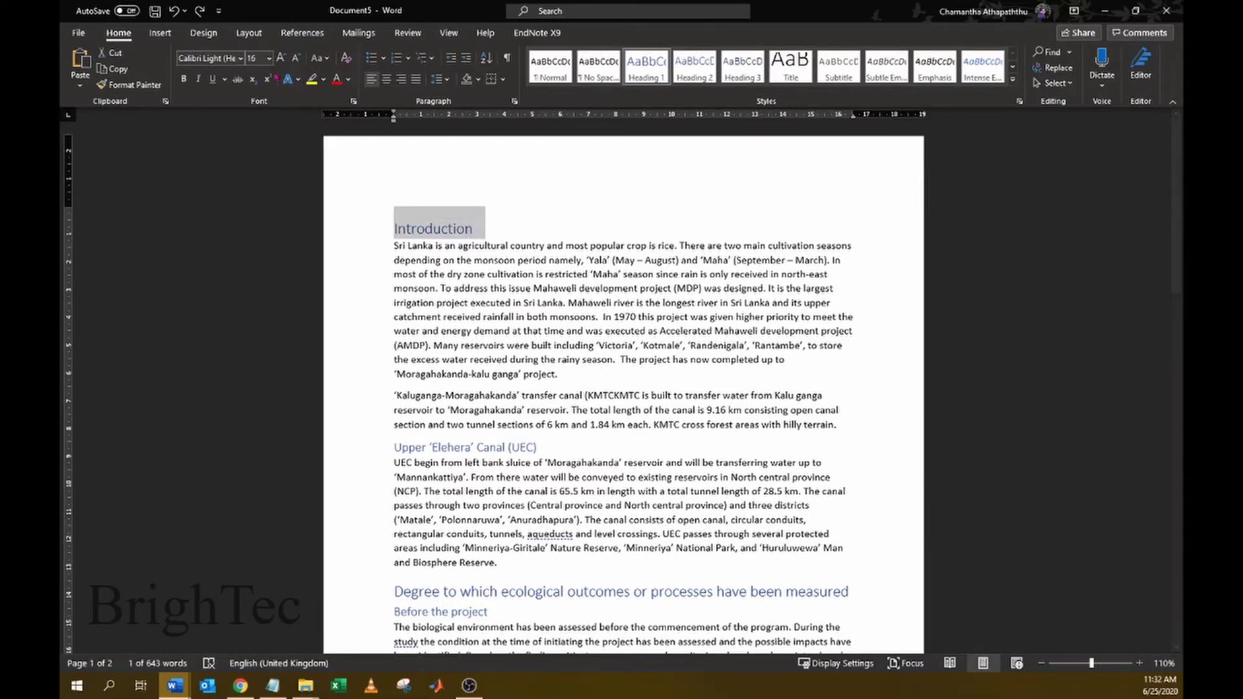
click(241, 59)
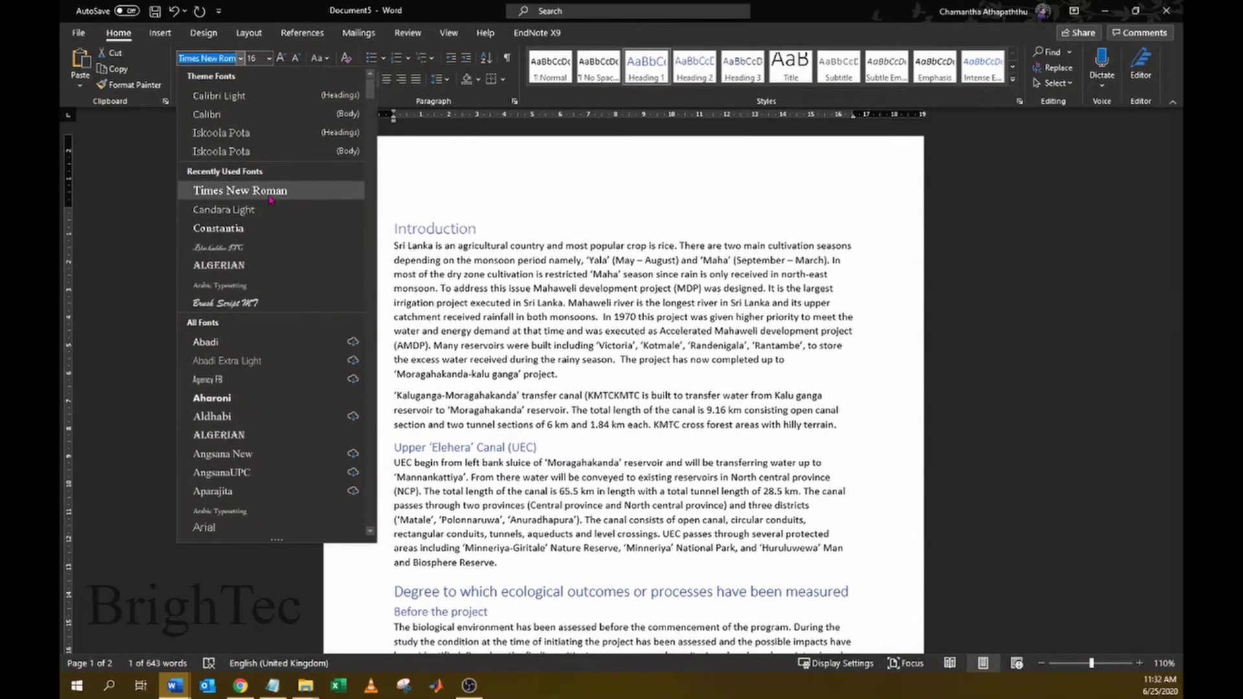
click(262, 190)
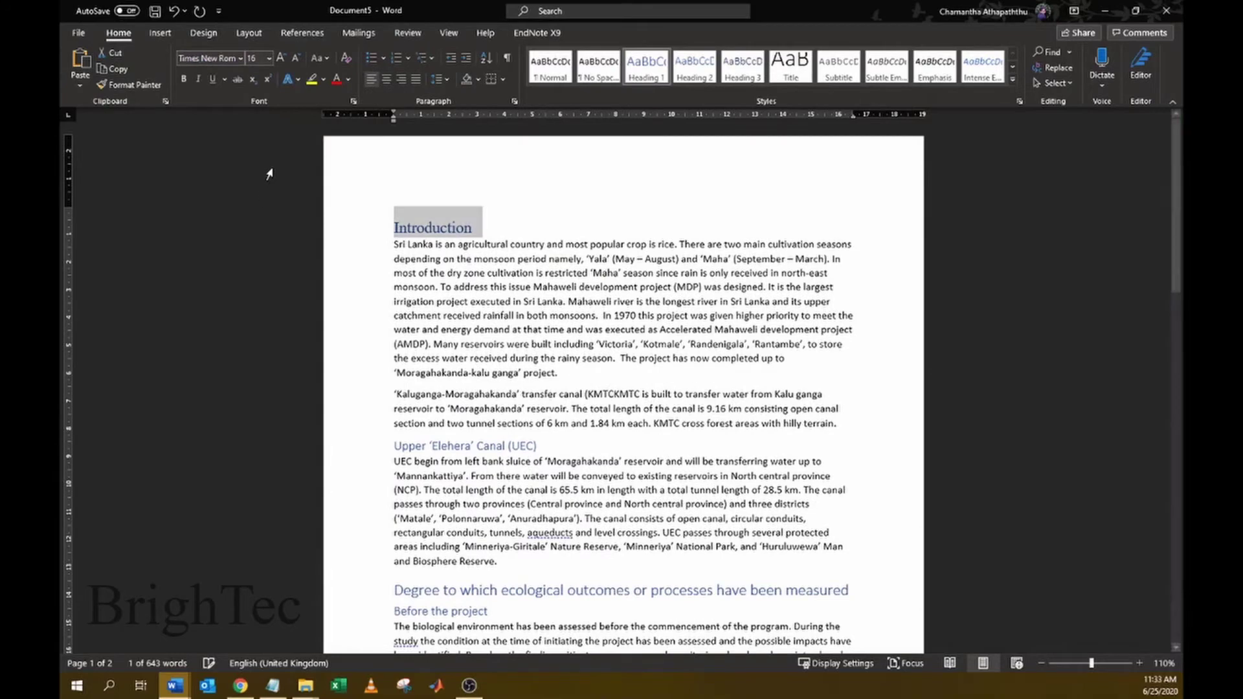
click(268, 58)
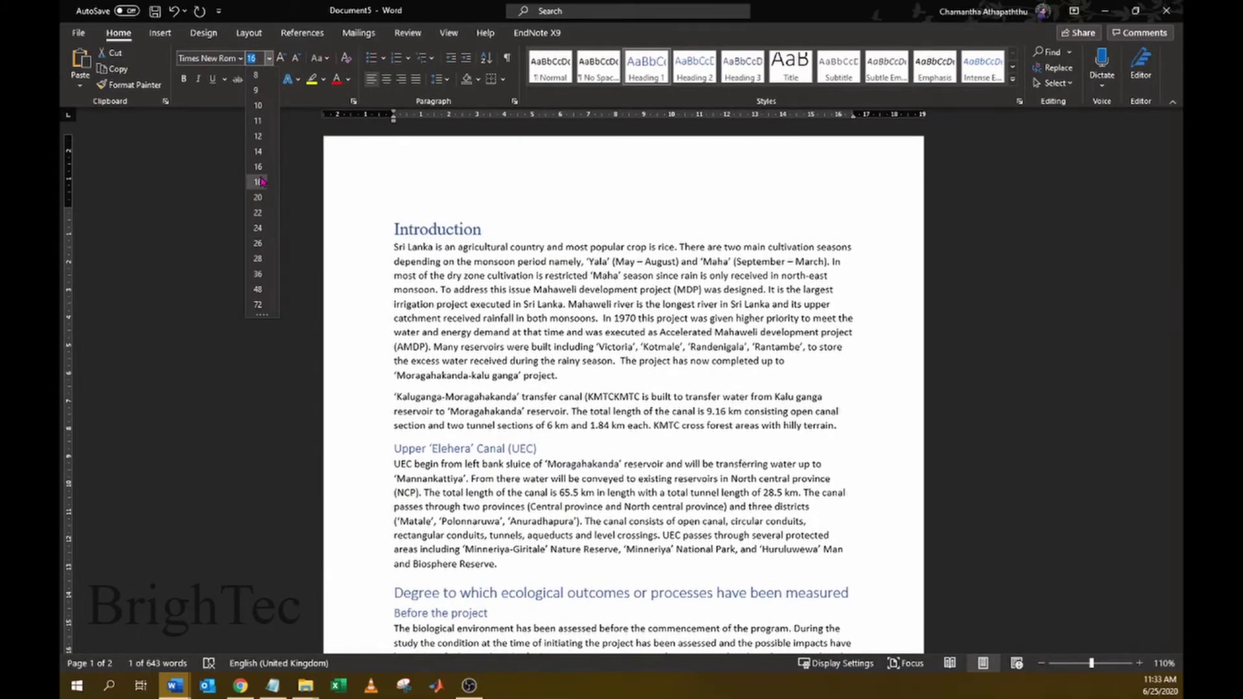
click(258, 182)
click(348, 79)
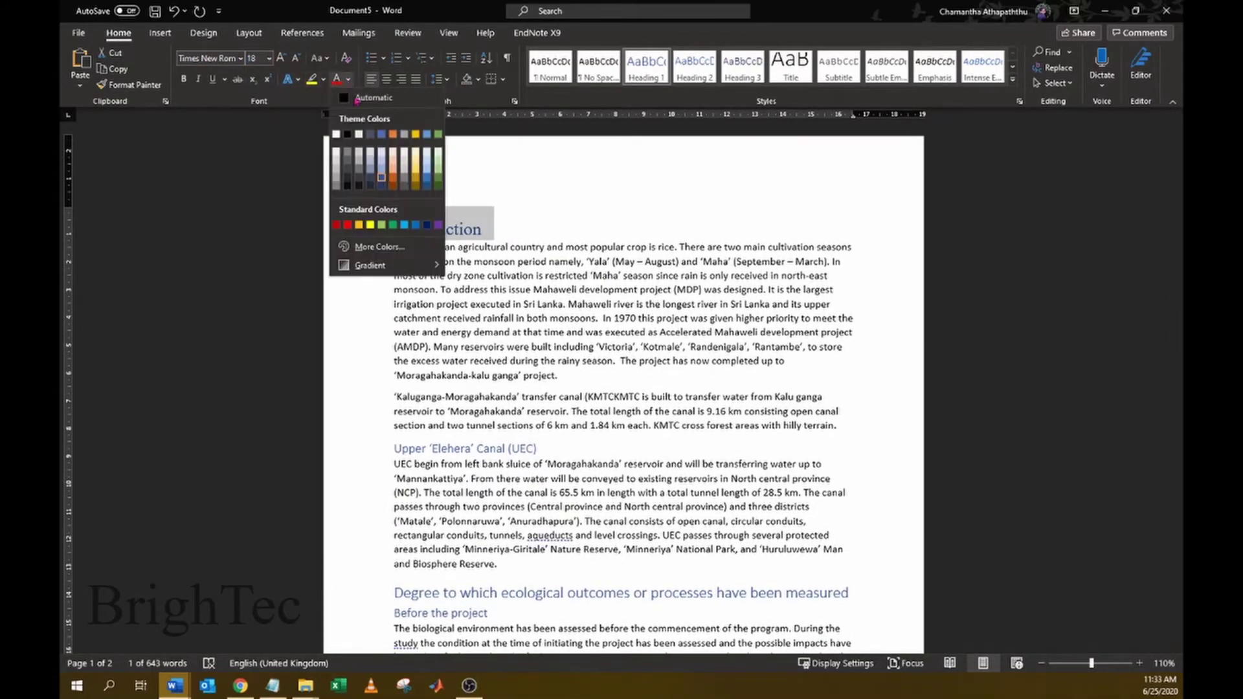
click(358, 101)
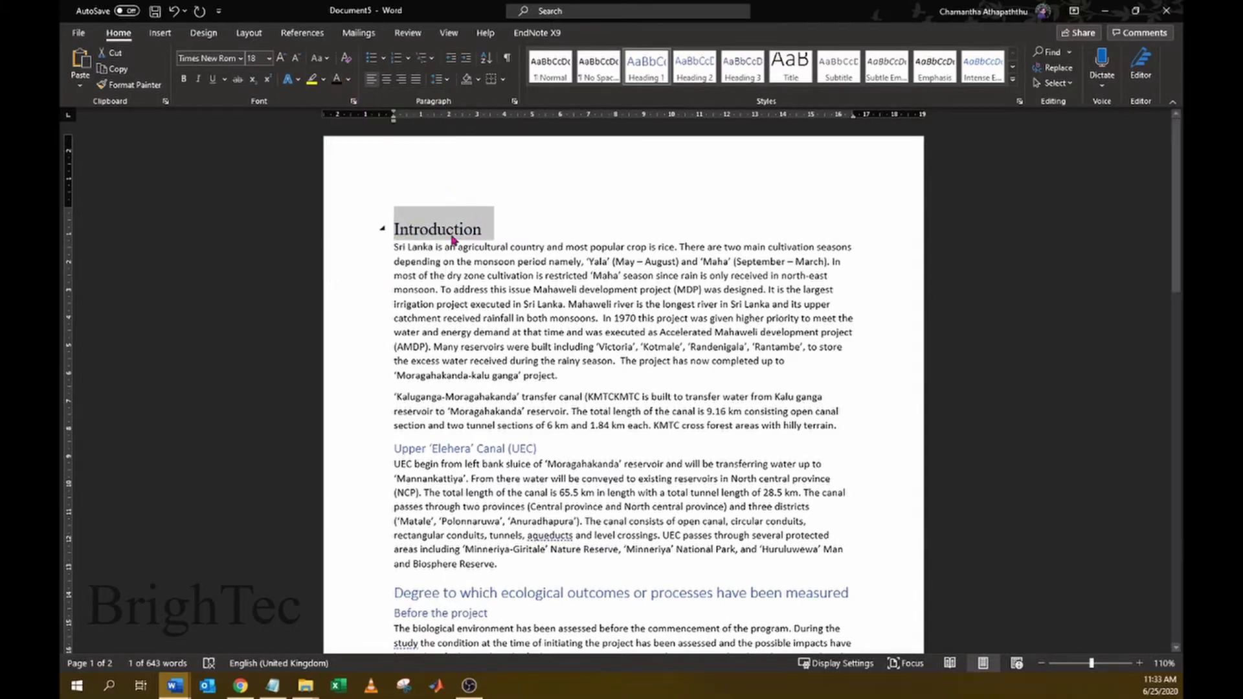
click(442, 80)
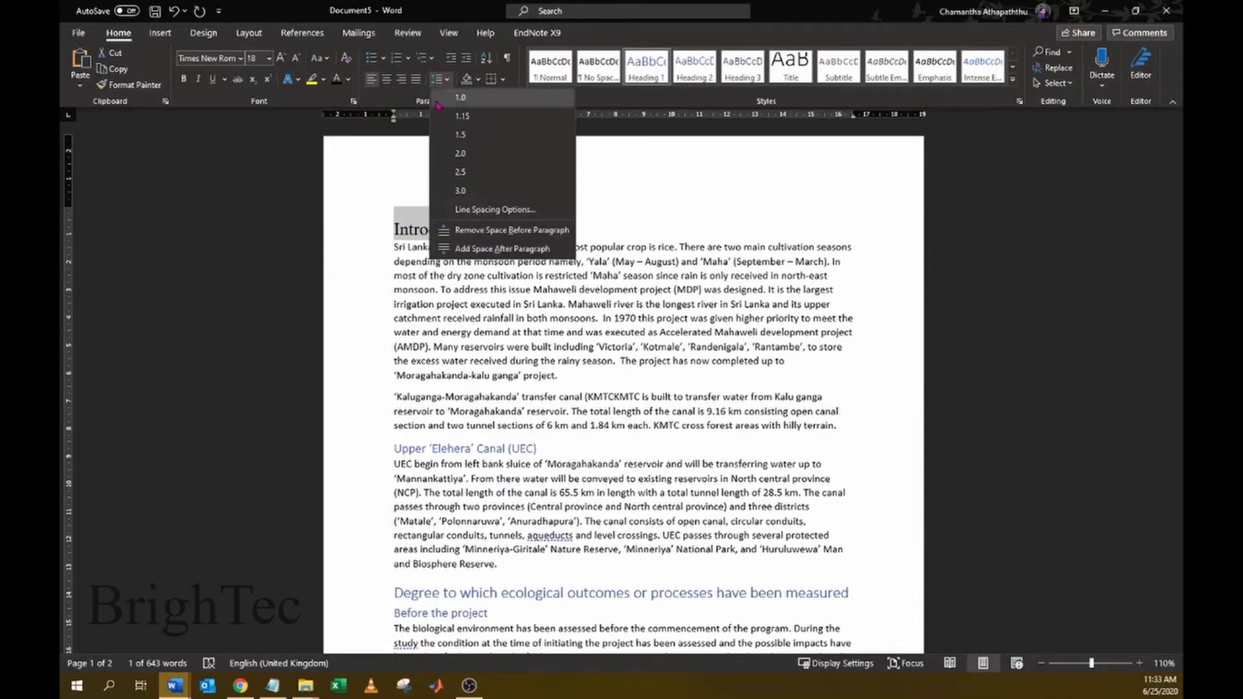
click(492, 250)
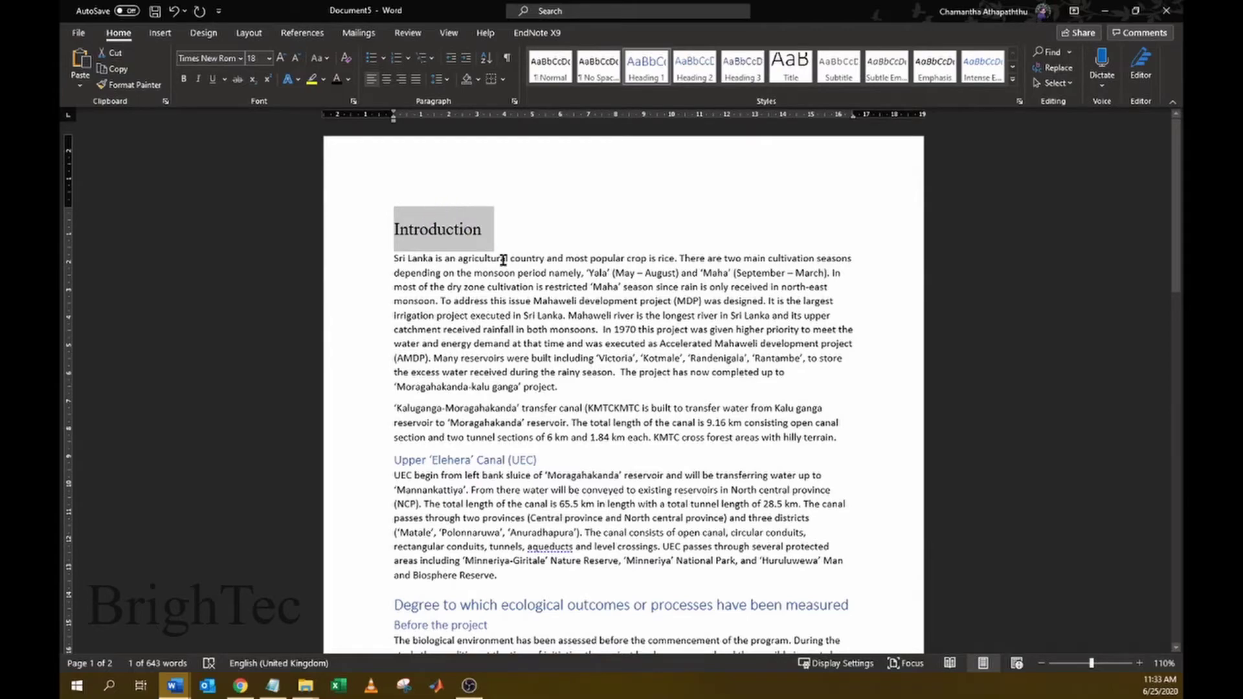
- Update the Heading 1 style to match the formatted "Introduction" heading and check the other main headings
scroll(498, 251, down, 2)
scroll(497, 251, up, 2)
scroll(506, 228, down, 9)
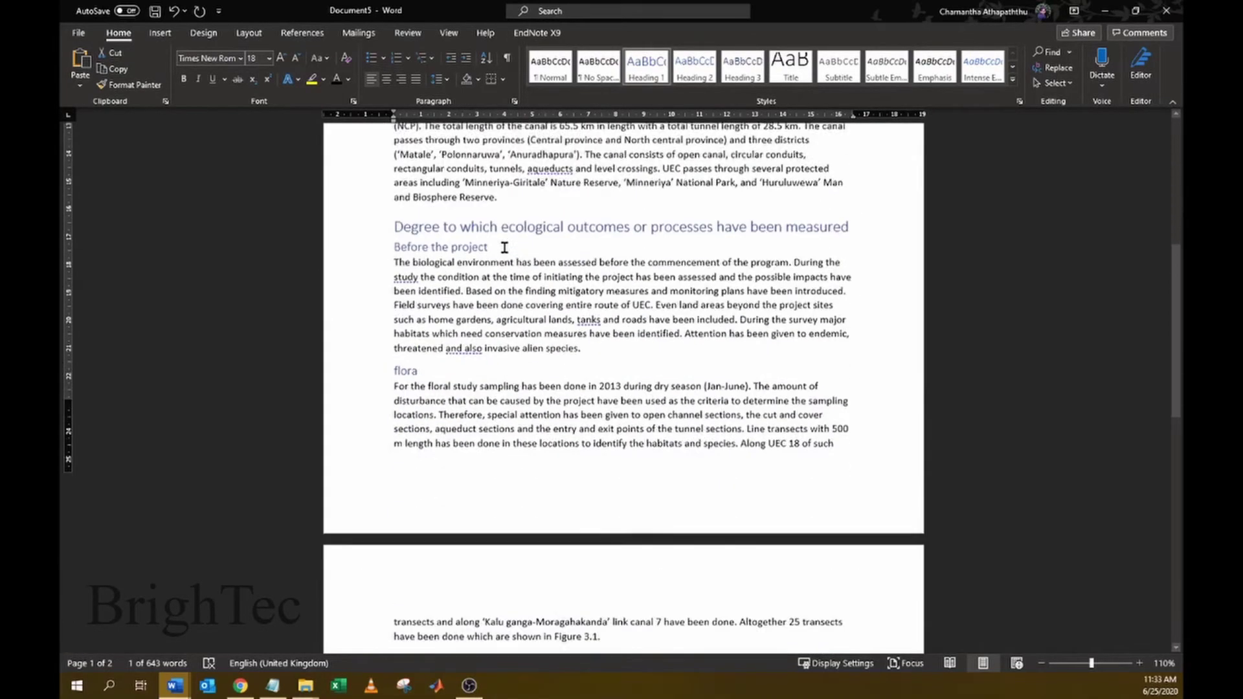
scroll(518, 307, down, 3)
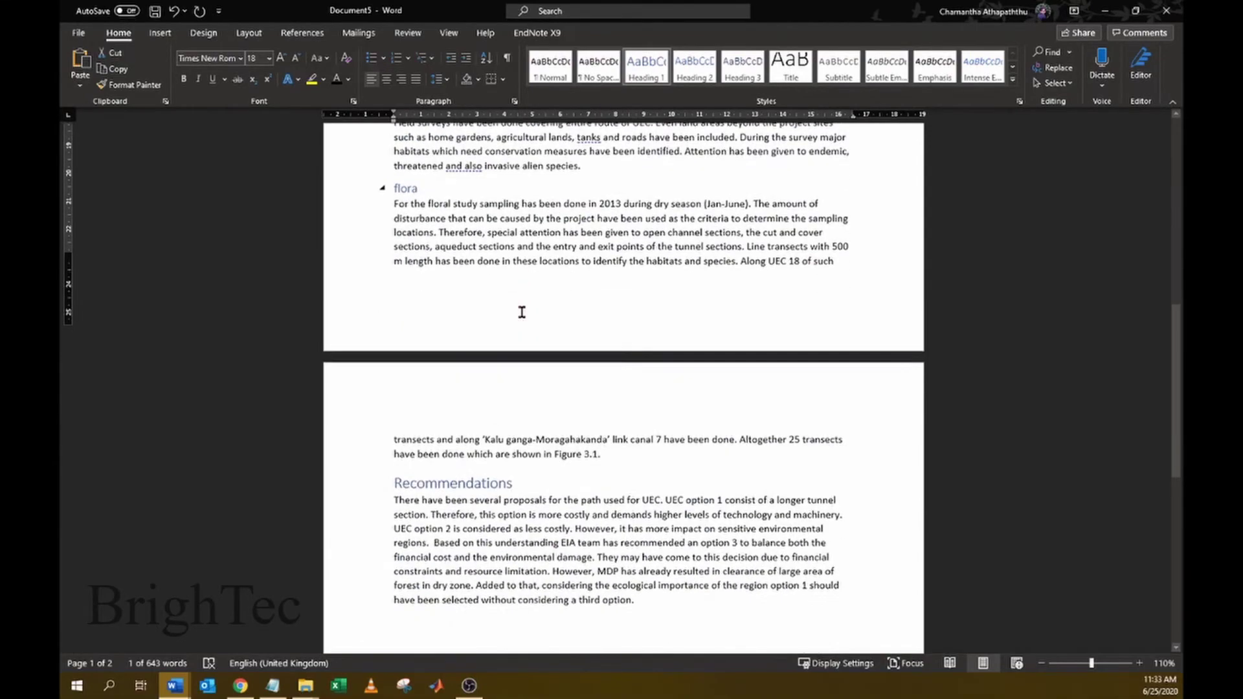
scroll(517, 306, up, 10)
click(512, 233)
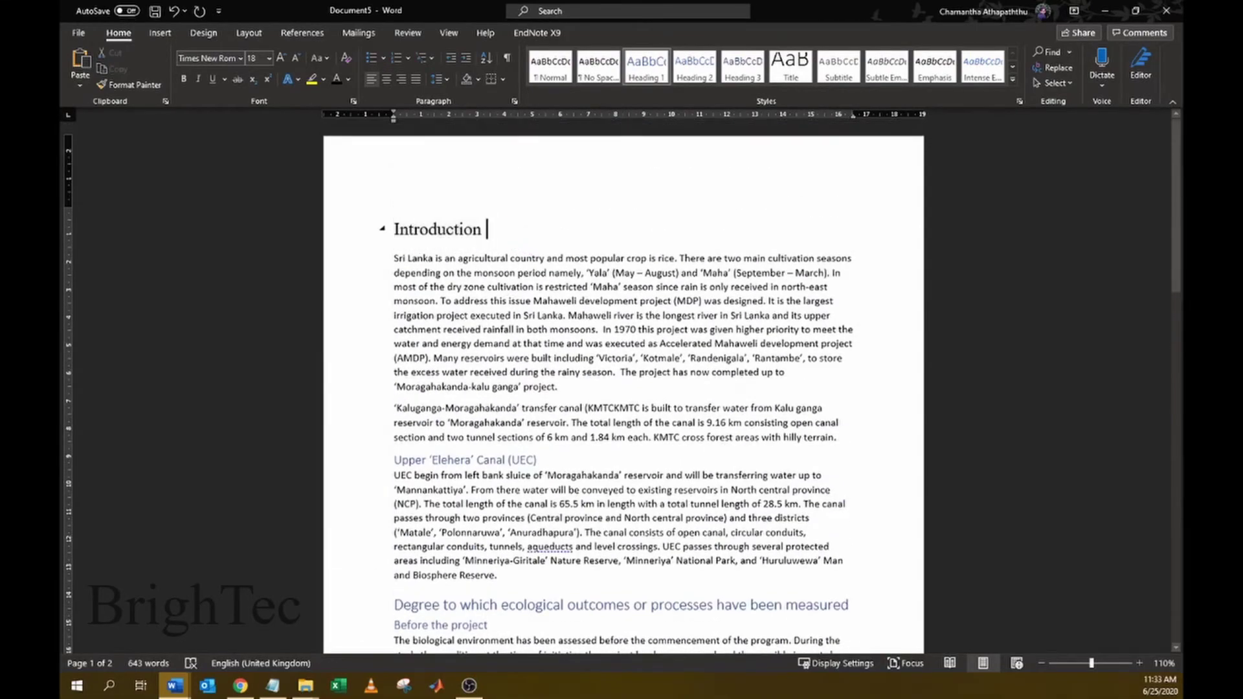
double_click(436, 229)
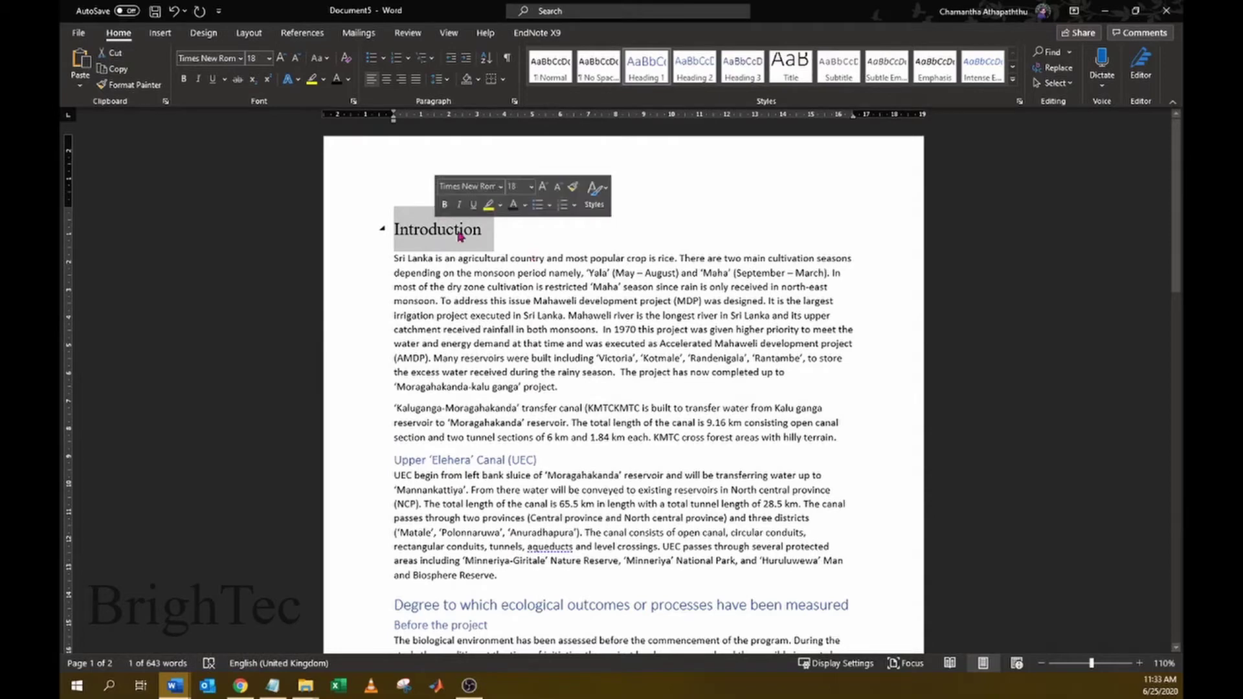
right_click(647, 73)
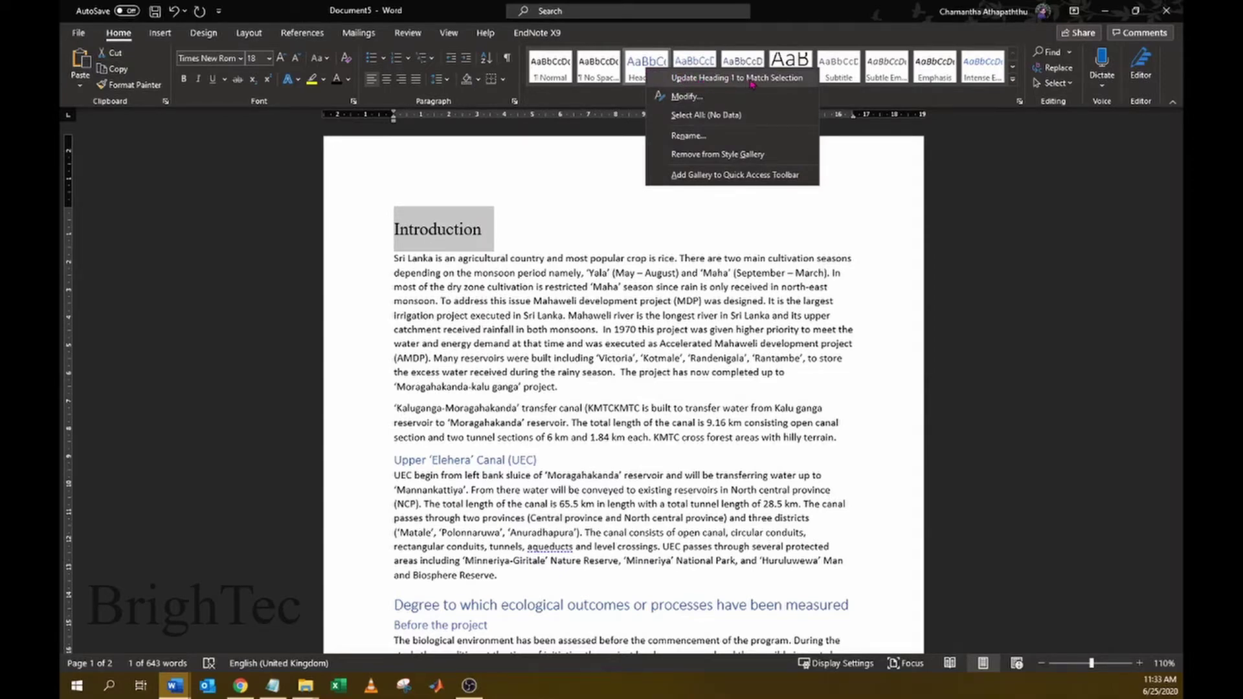
click(784, 79)
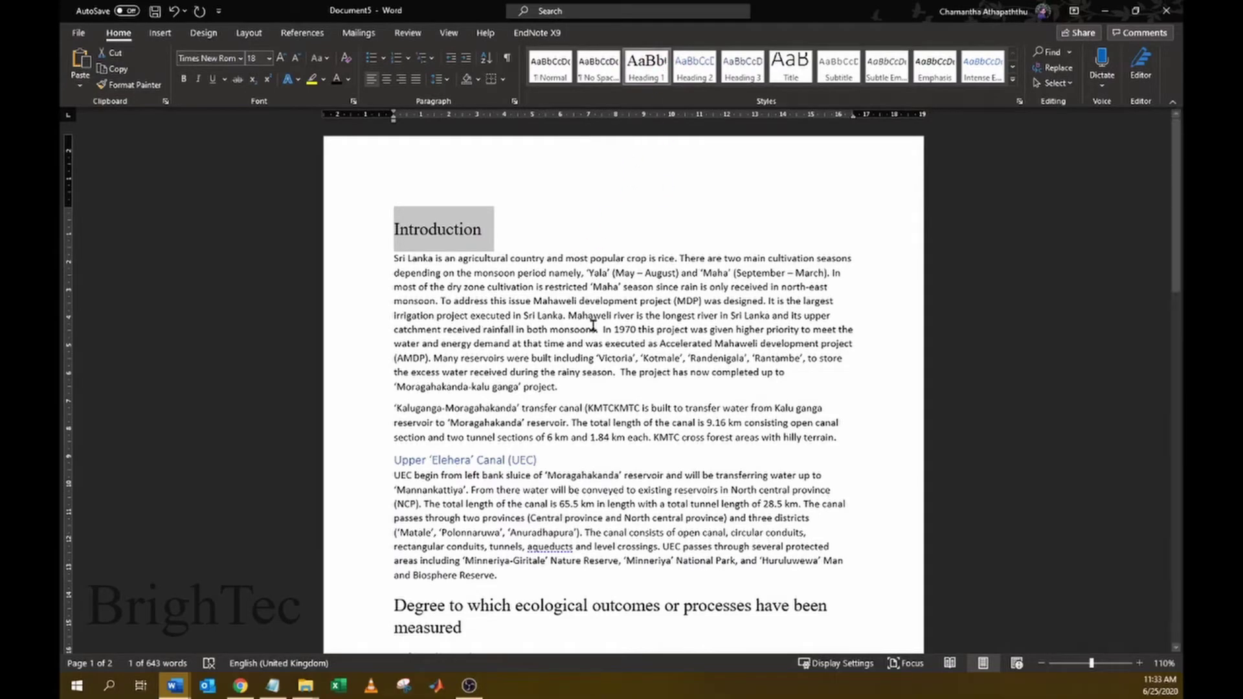
scroll(592, 325, down, 7)
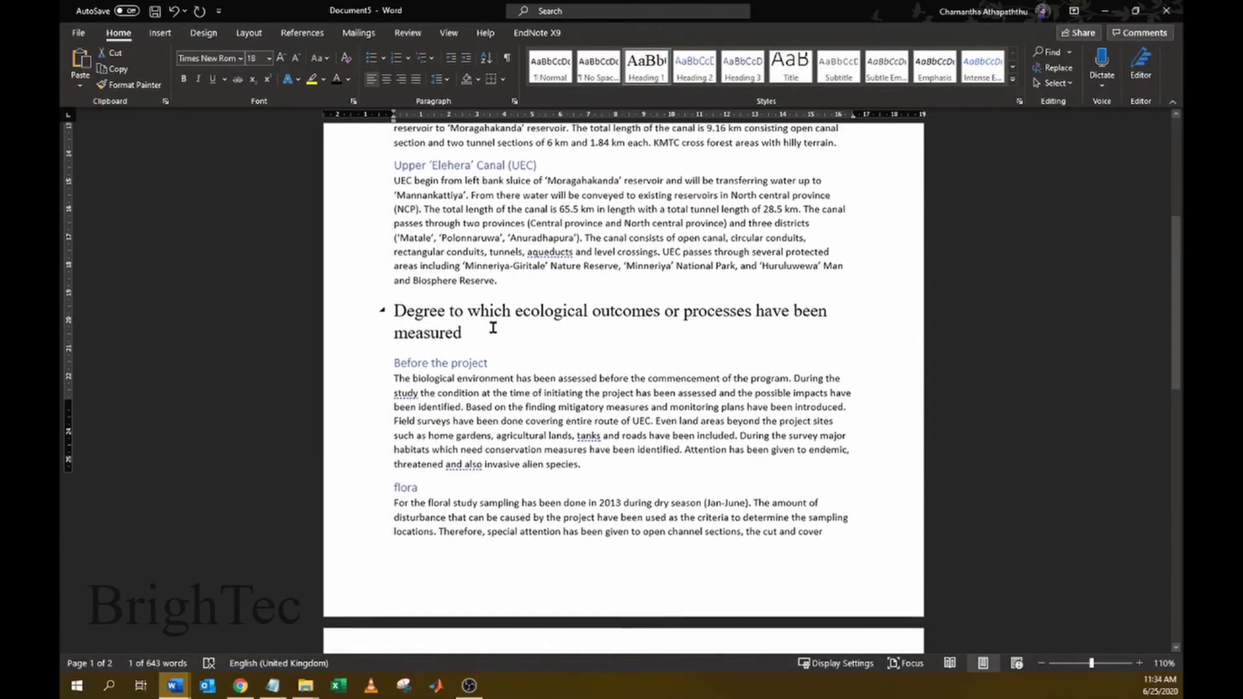
scroll(499, 323, down, 7)
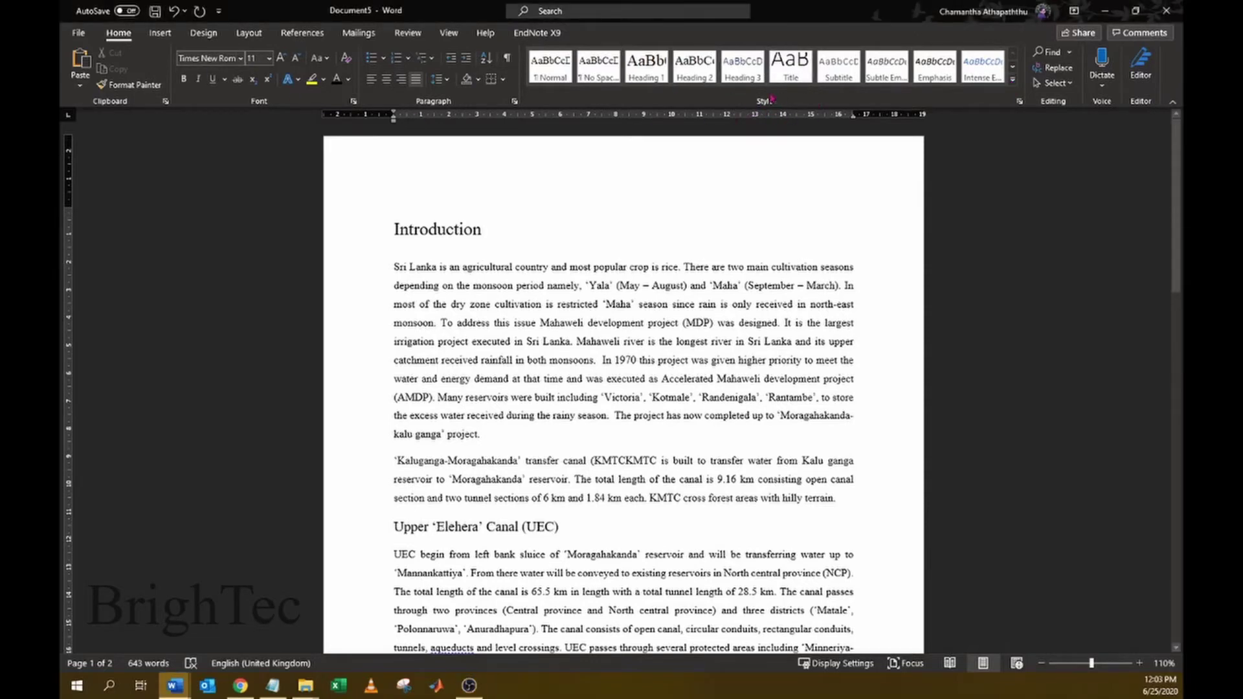
- Start a new style from the current formatting, name it Mystyle1 and base it on the Normal style
click(1014, 80)
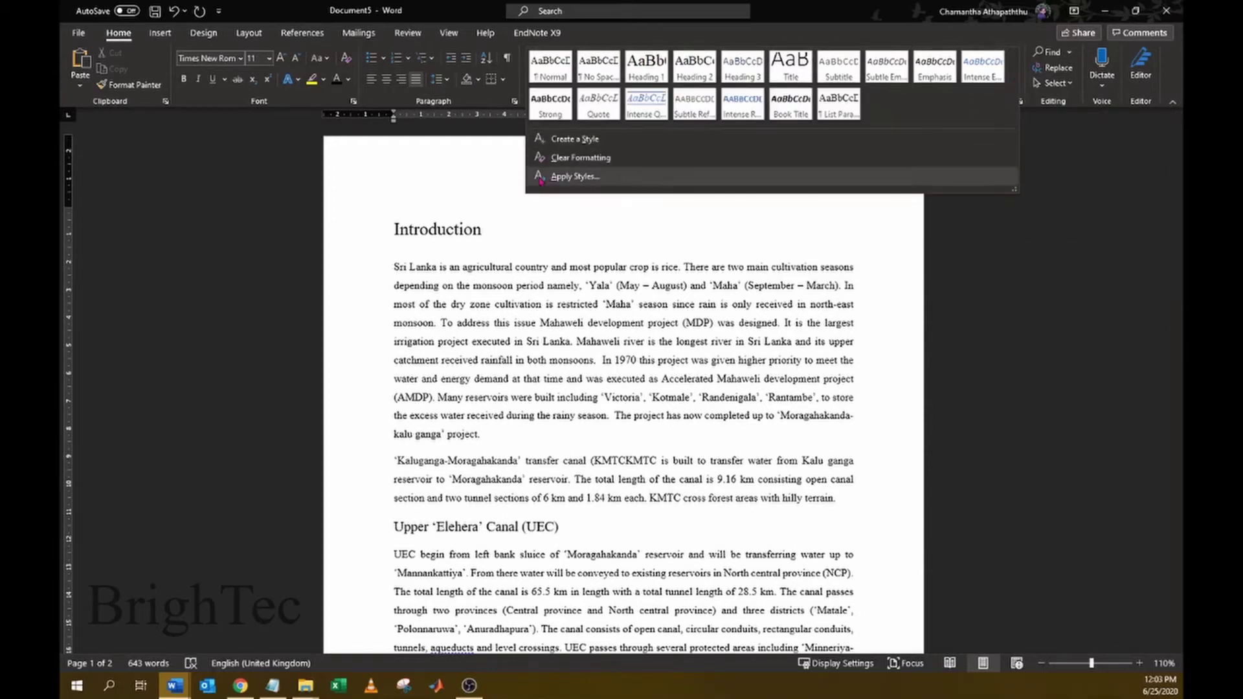
click(586, 140)
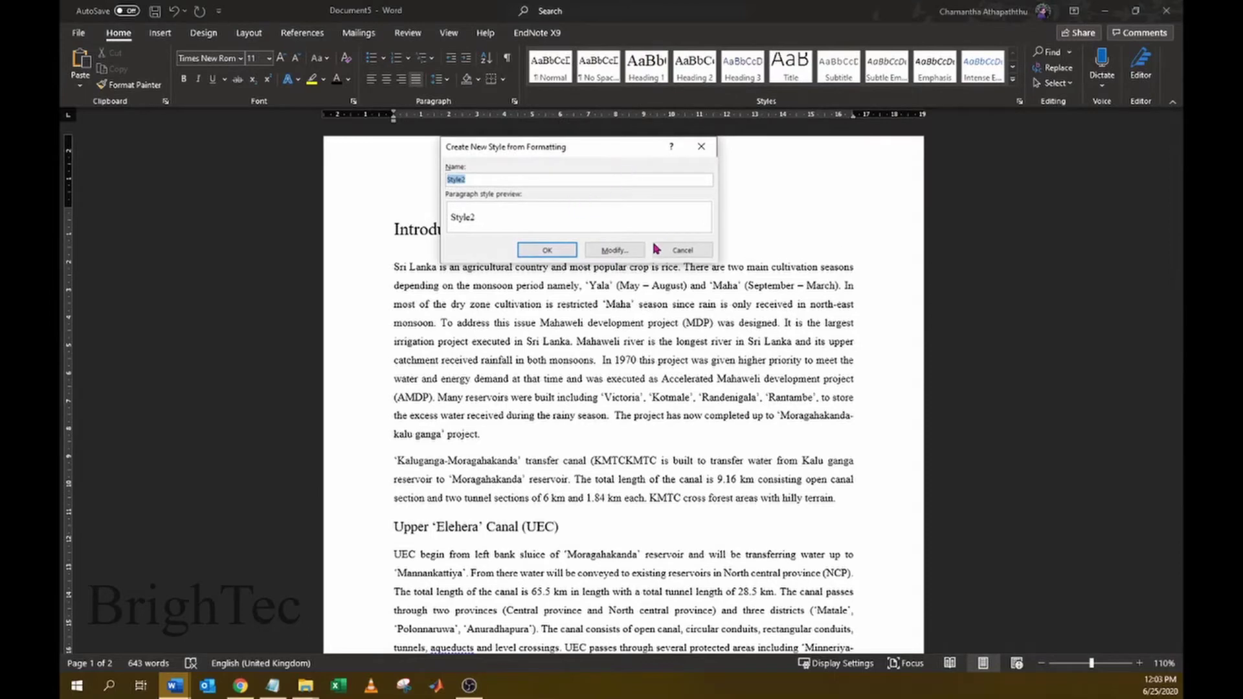
click(620, 256)
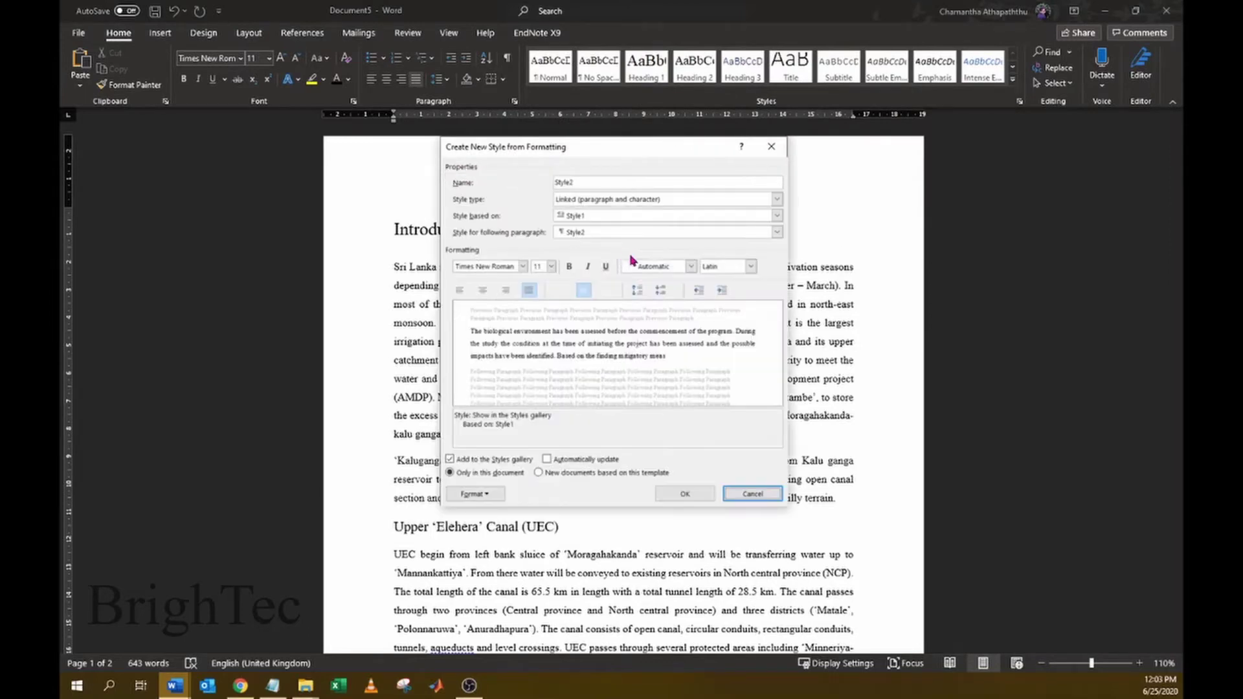
double_click(558, 179)
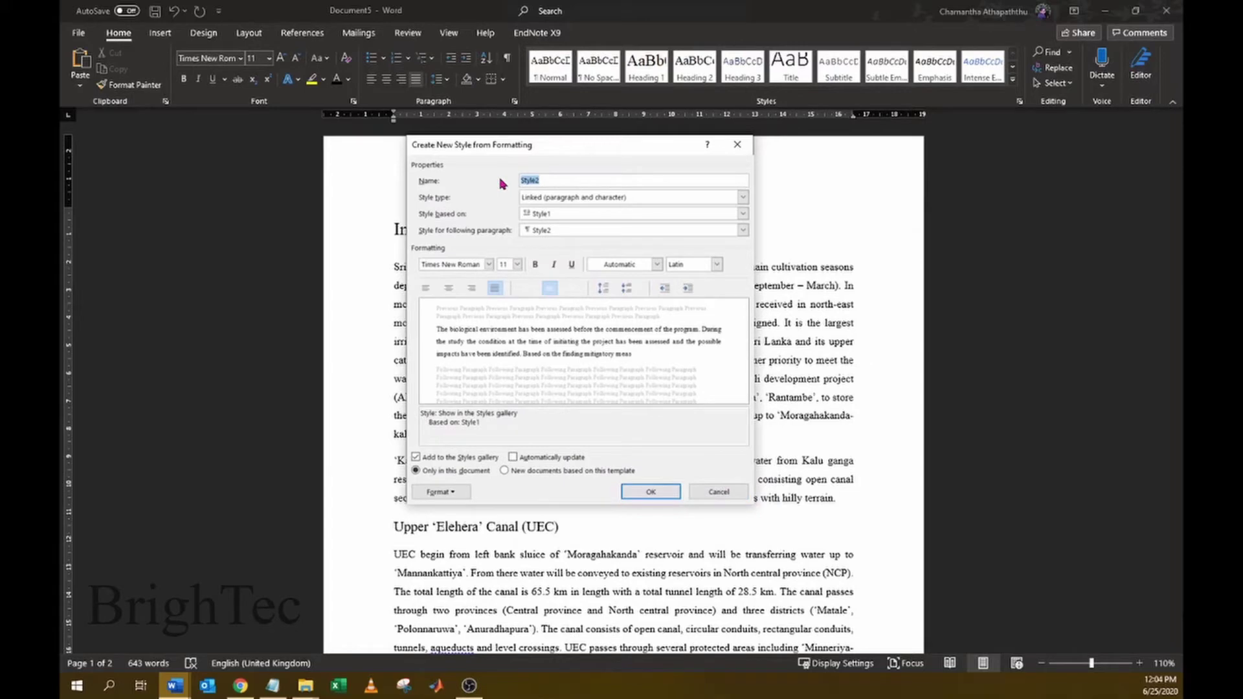
text(Mys)
click(526, 212)
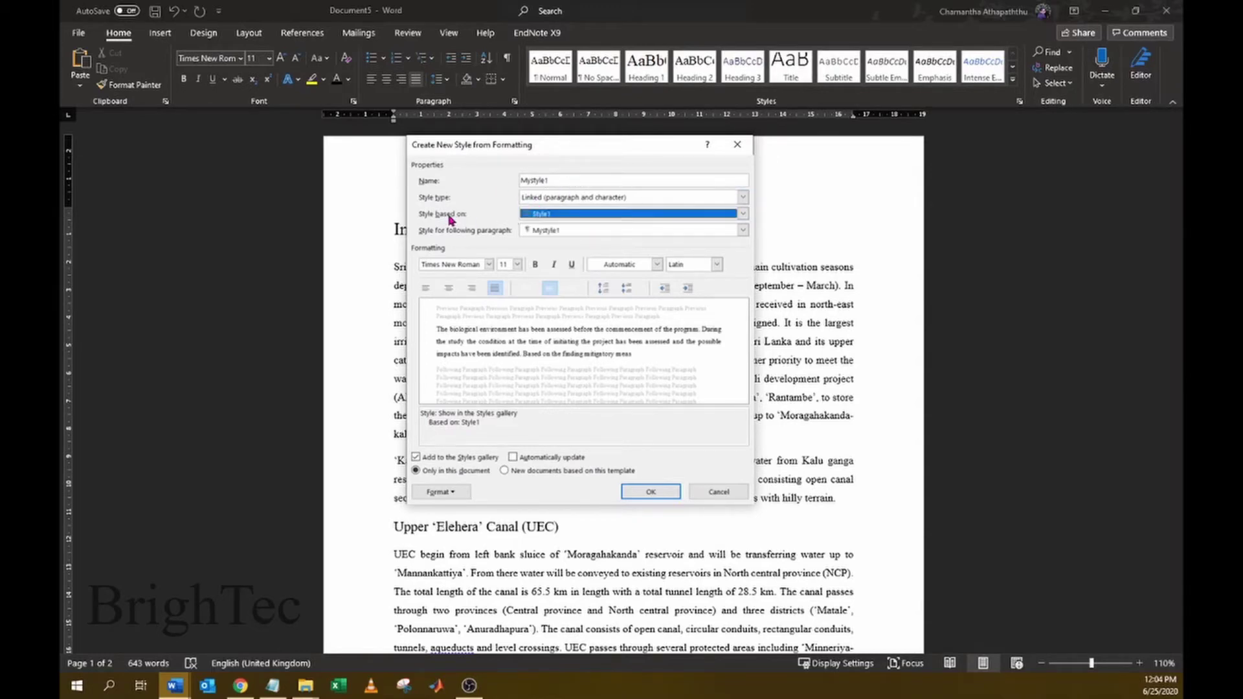
click(743, 213)
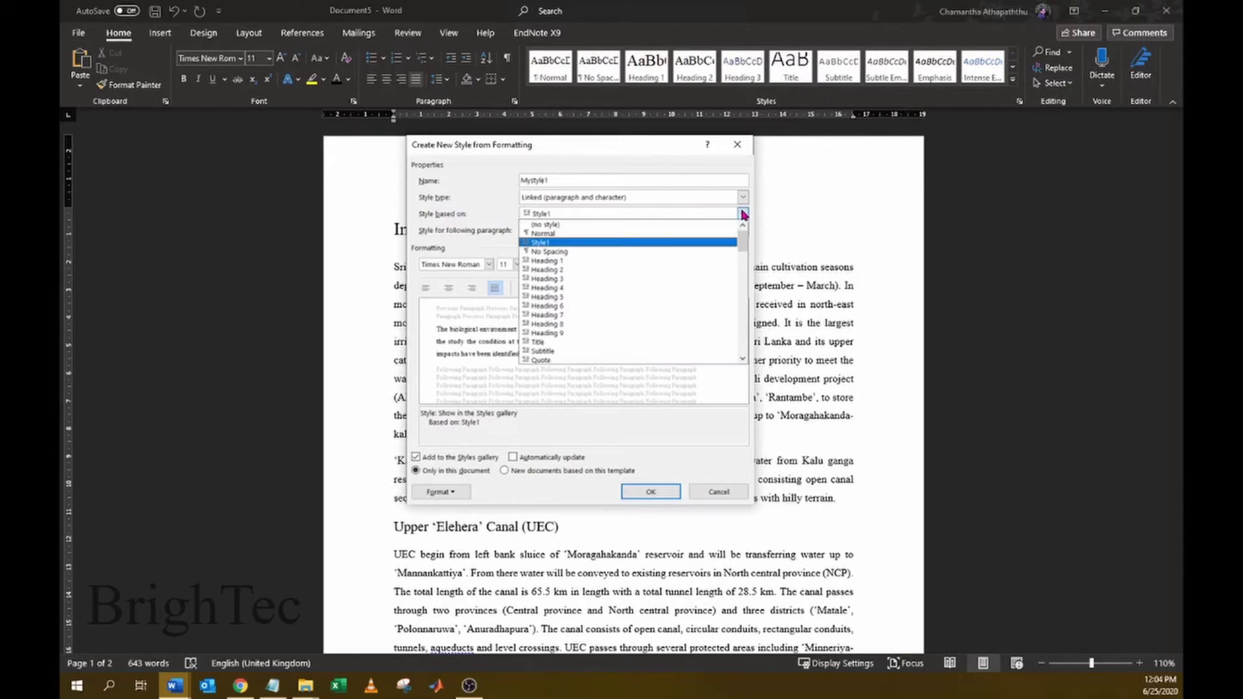
click(629, 239)
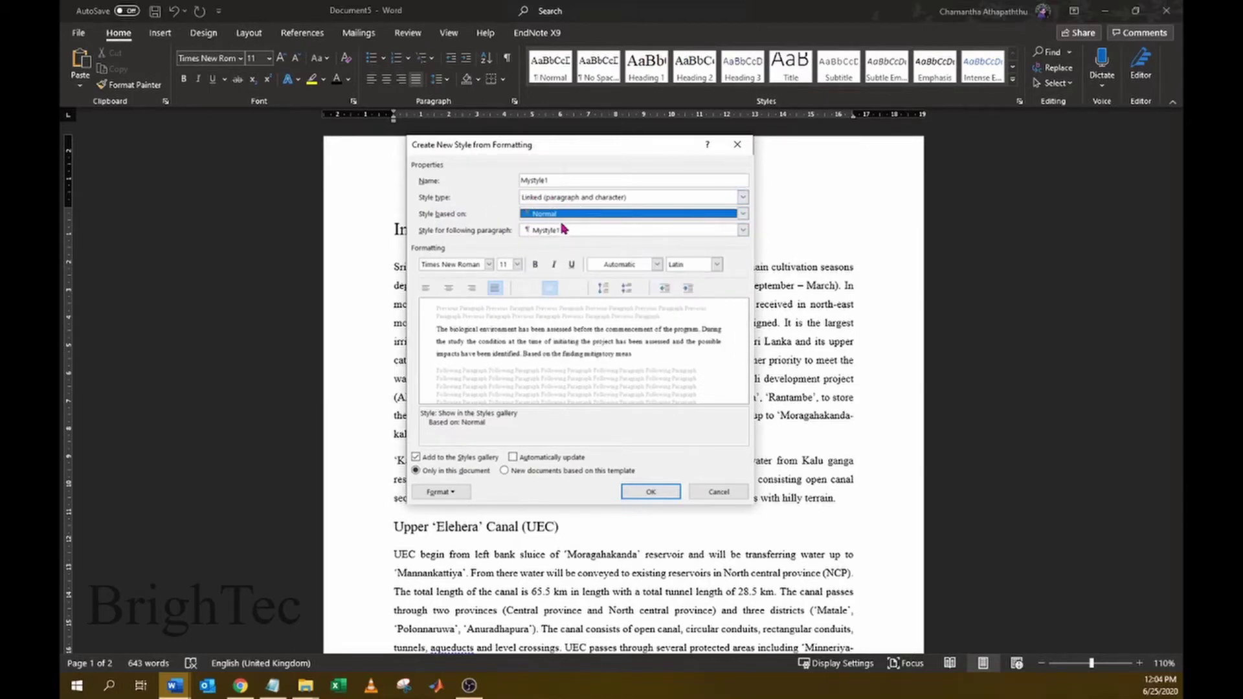
- Format Mystyle1 as Times New Roman, size 12, Automatic font color and justified, with 2 pt spacing after paragraphs
click(489, 264)
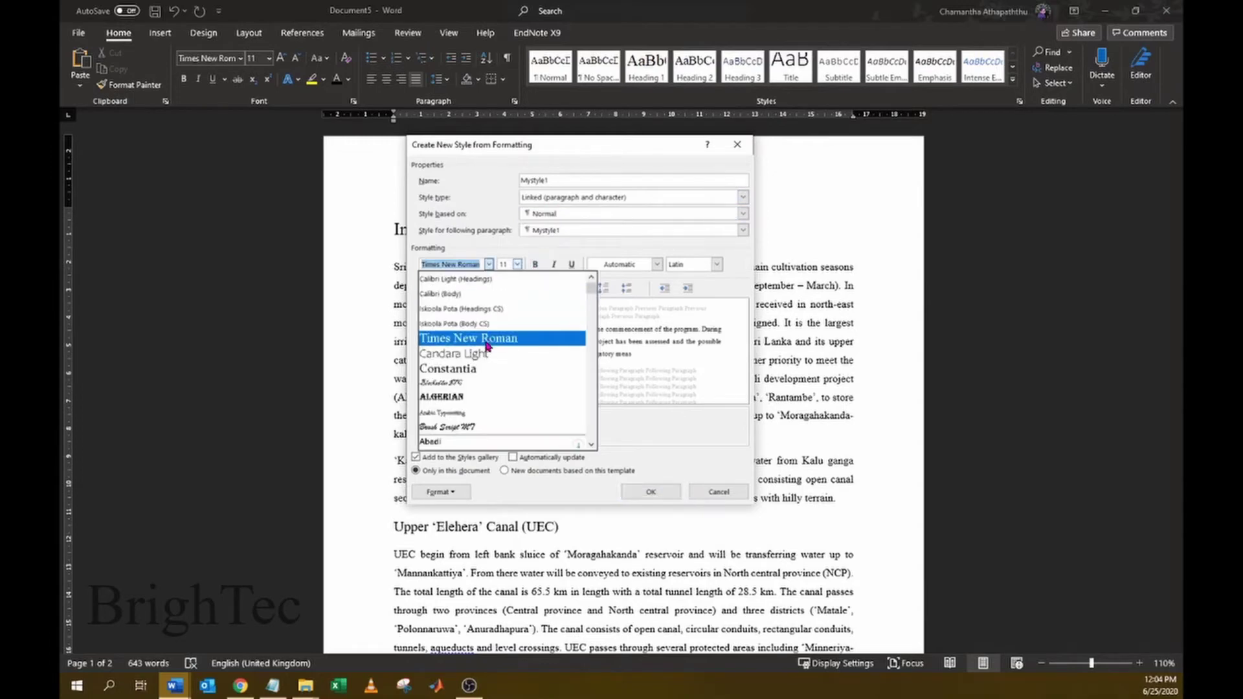
click(503, 264)
click(518, 265)
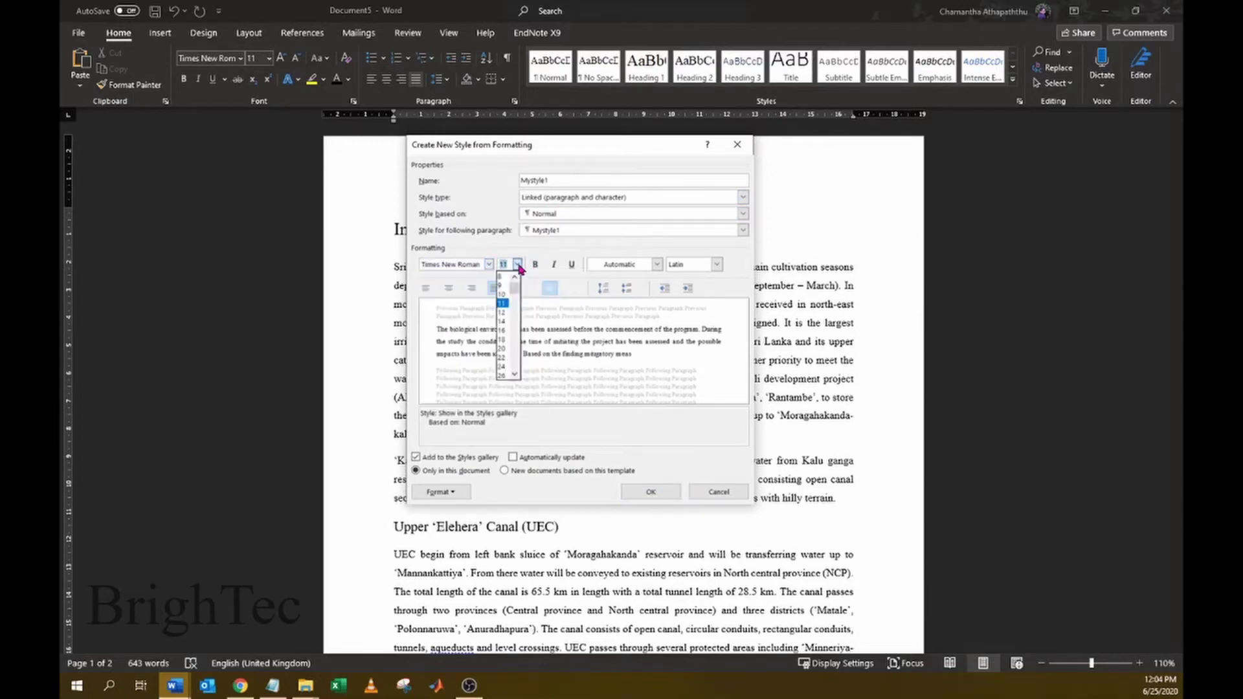
click(507, 312)
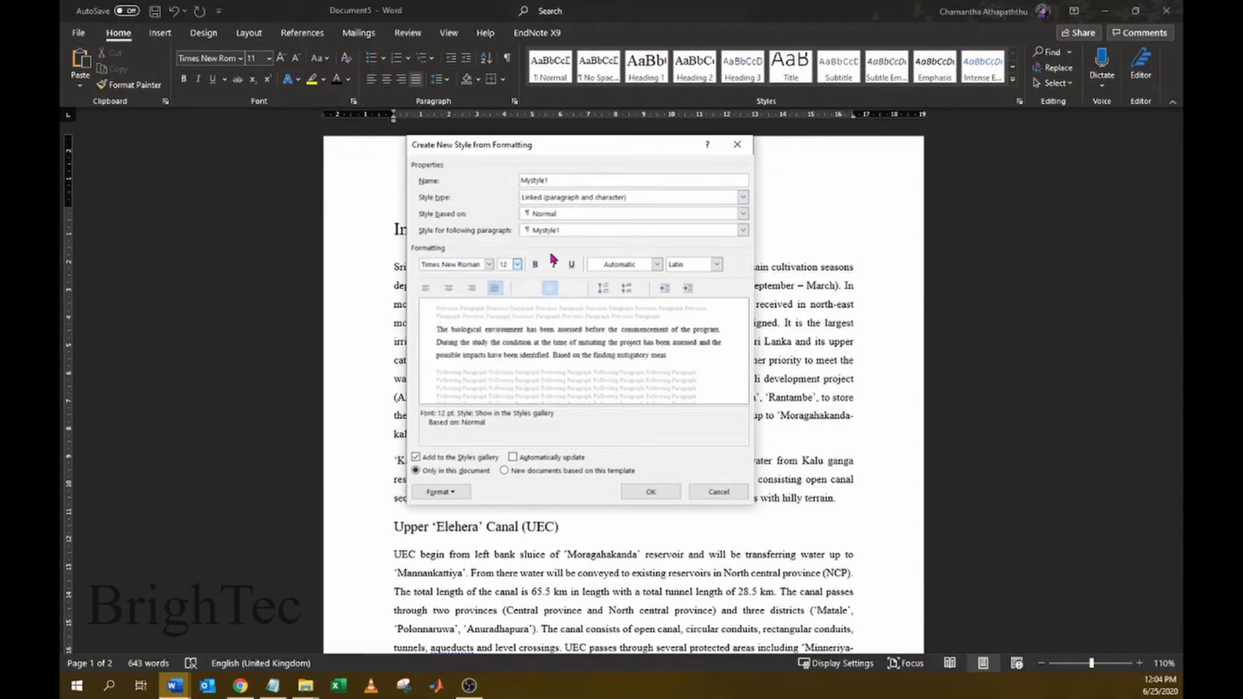
click(656, 264)
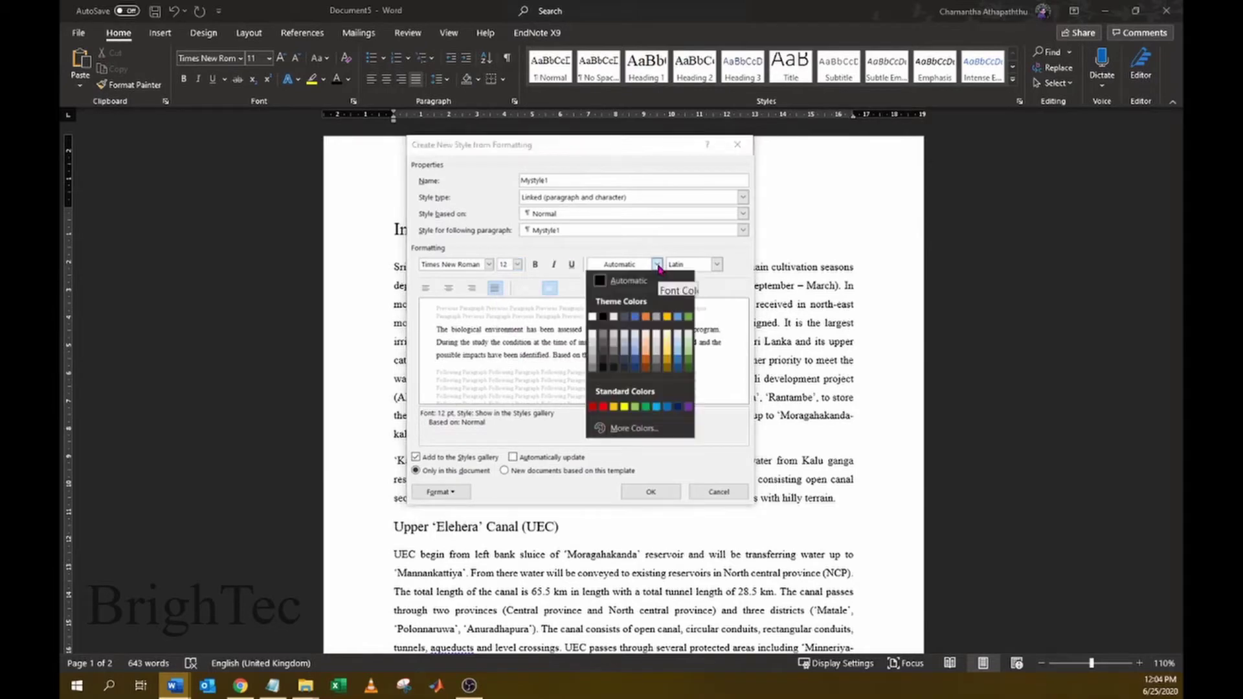
click(631, 281)
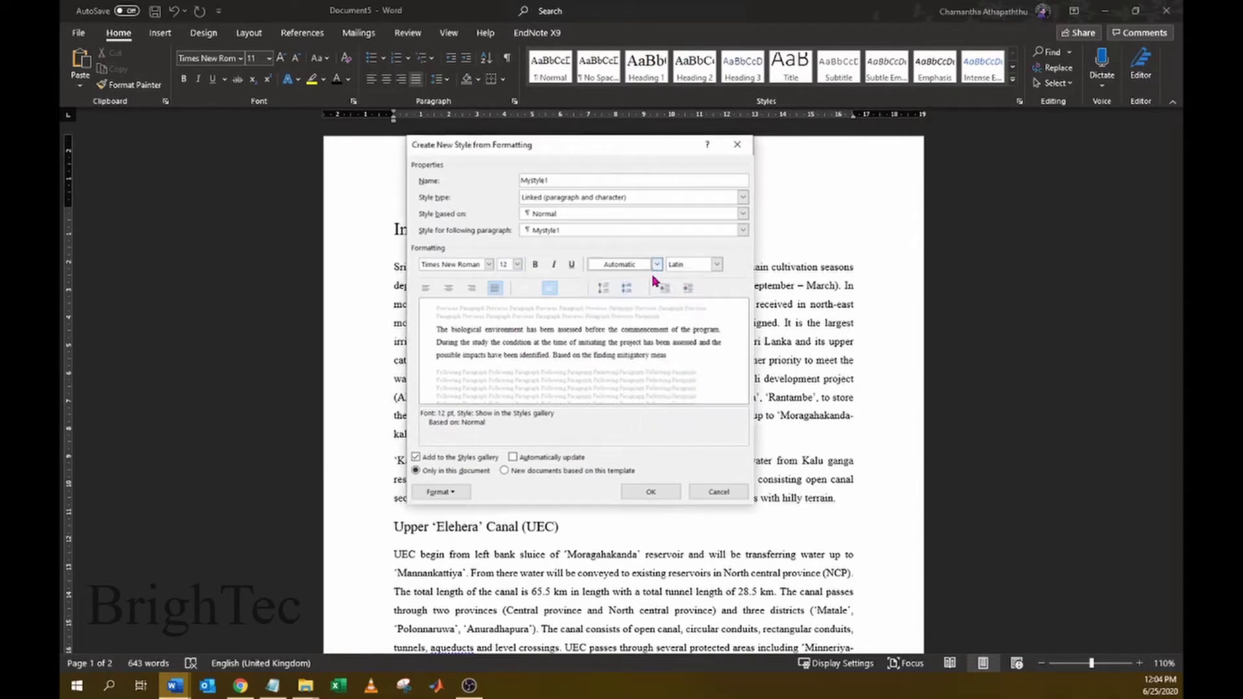
click(494, 289)
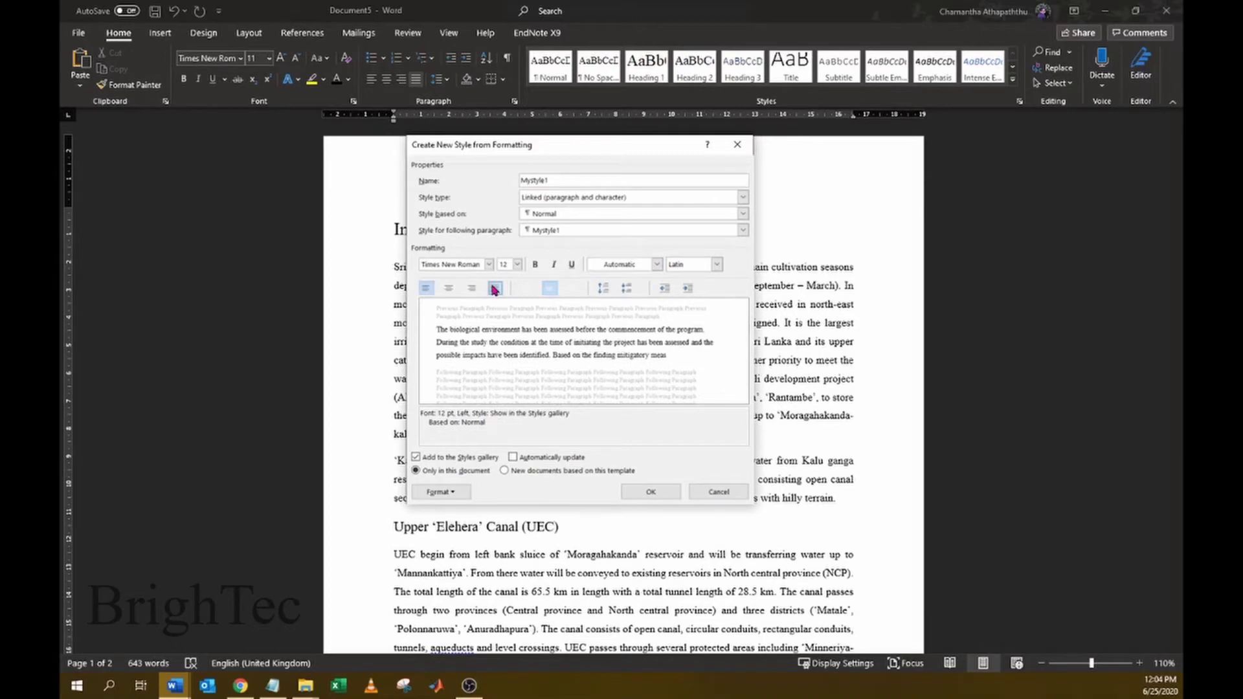
click(494, 288)
click(626, 287)
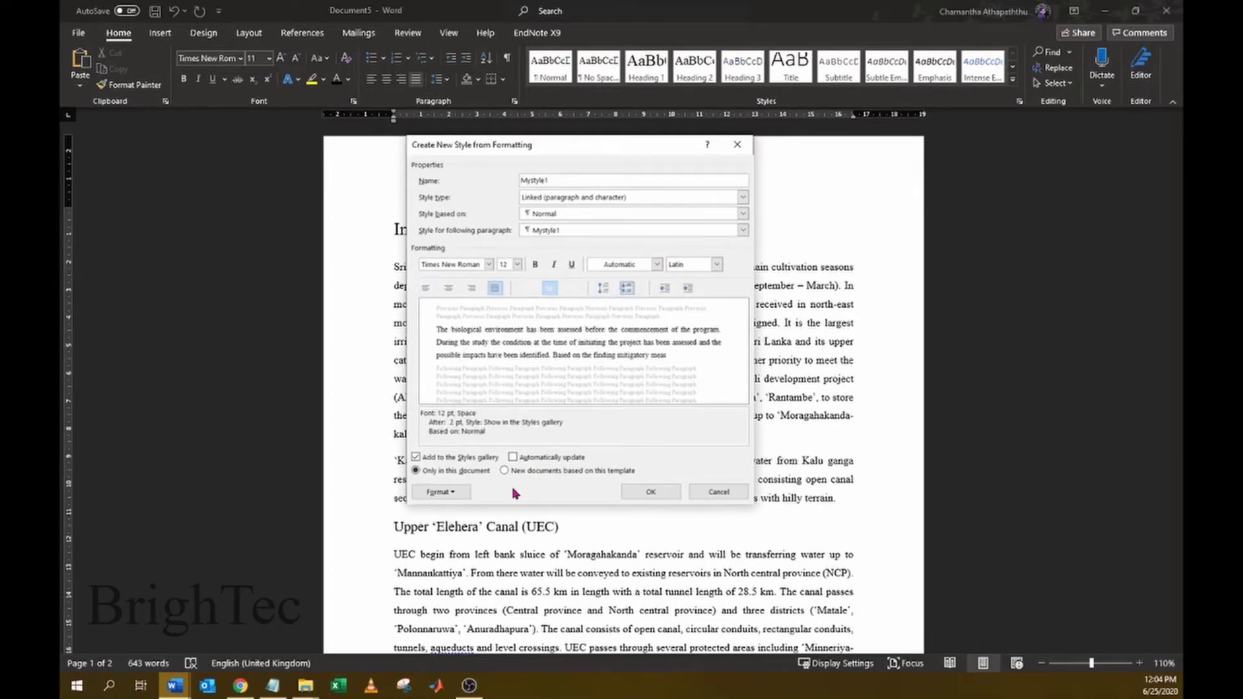
- Set the new style's line spacing to 1.5 lines and review its detailed font settings
click(448, 495)
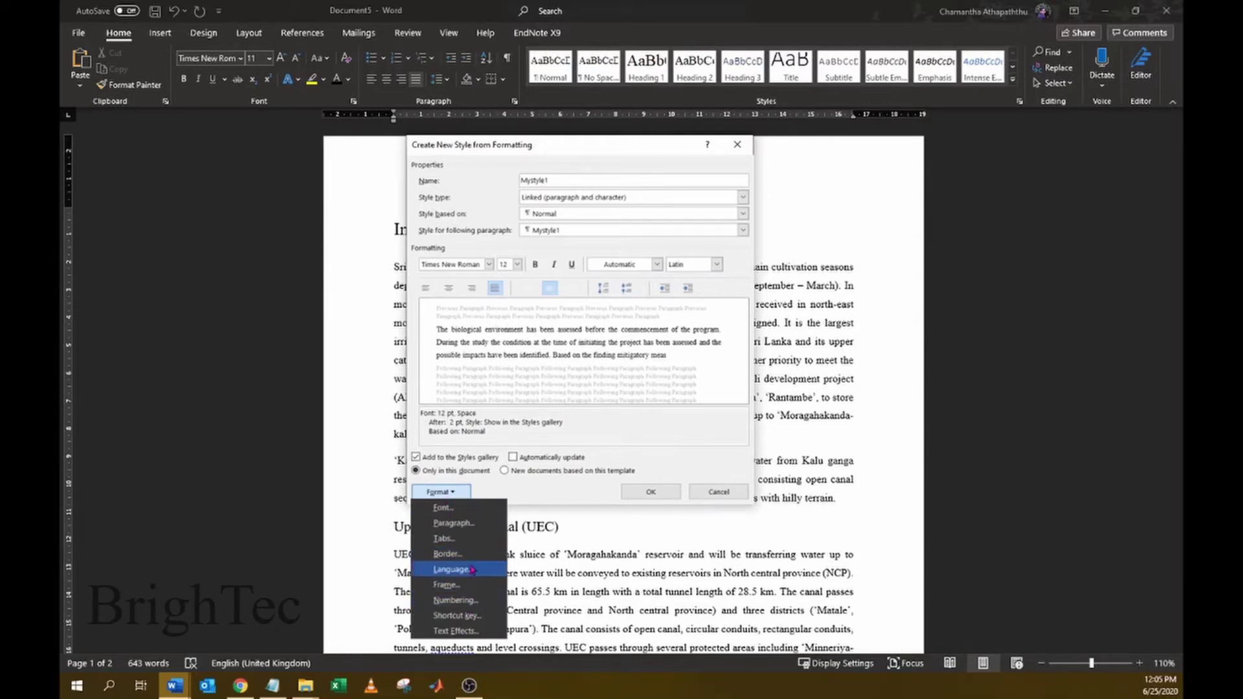
click(453, 523)
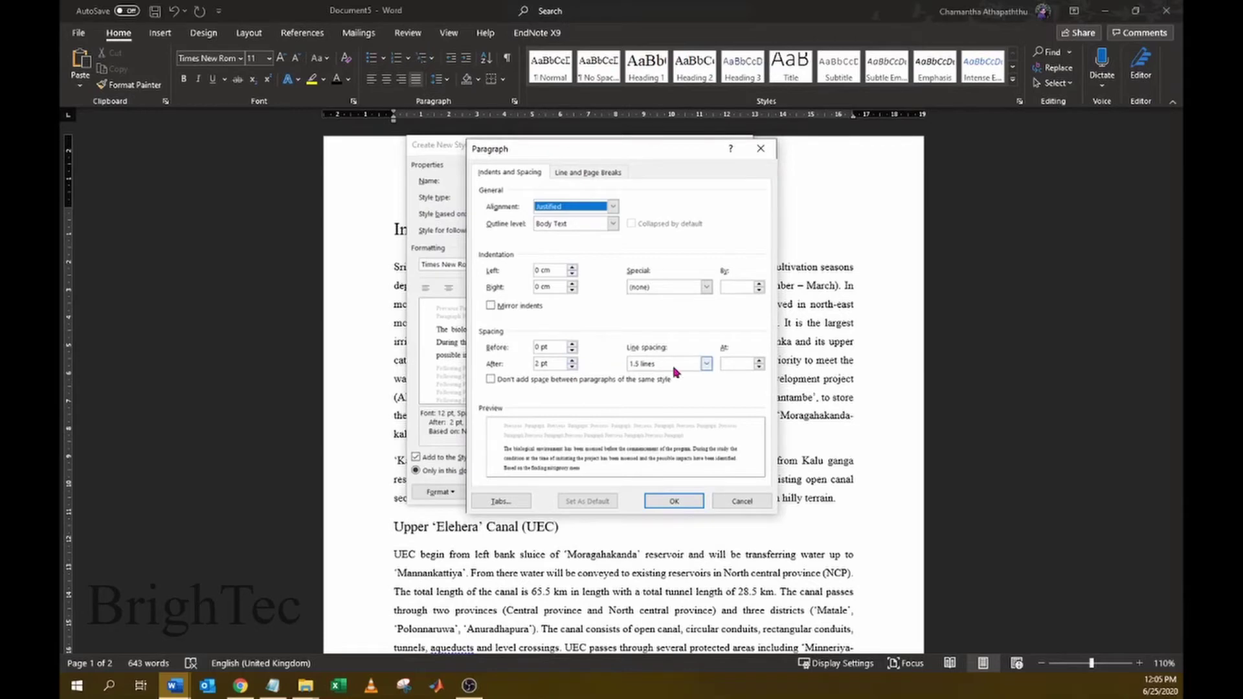
click(706, 365)
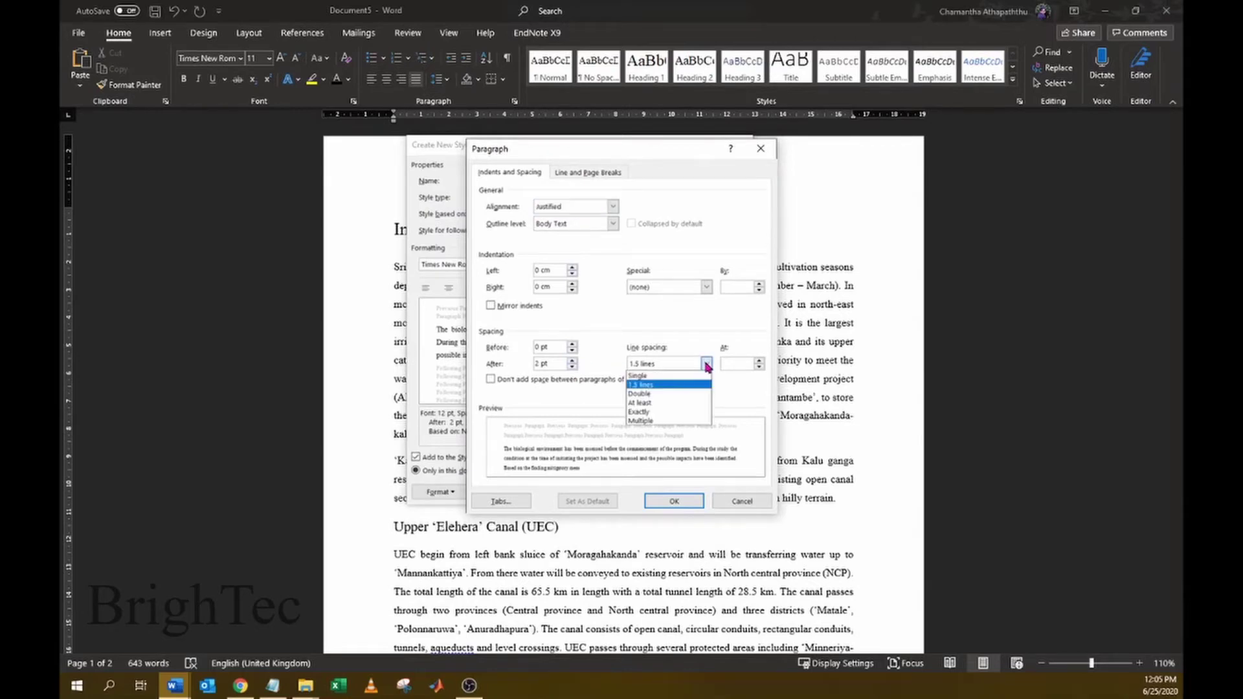
click(641, 386)
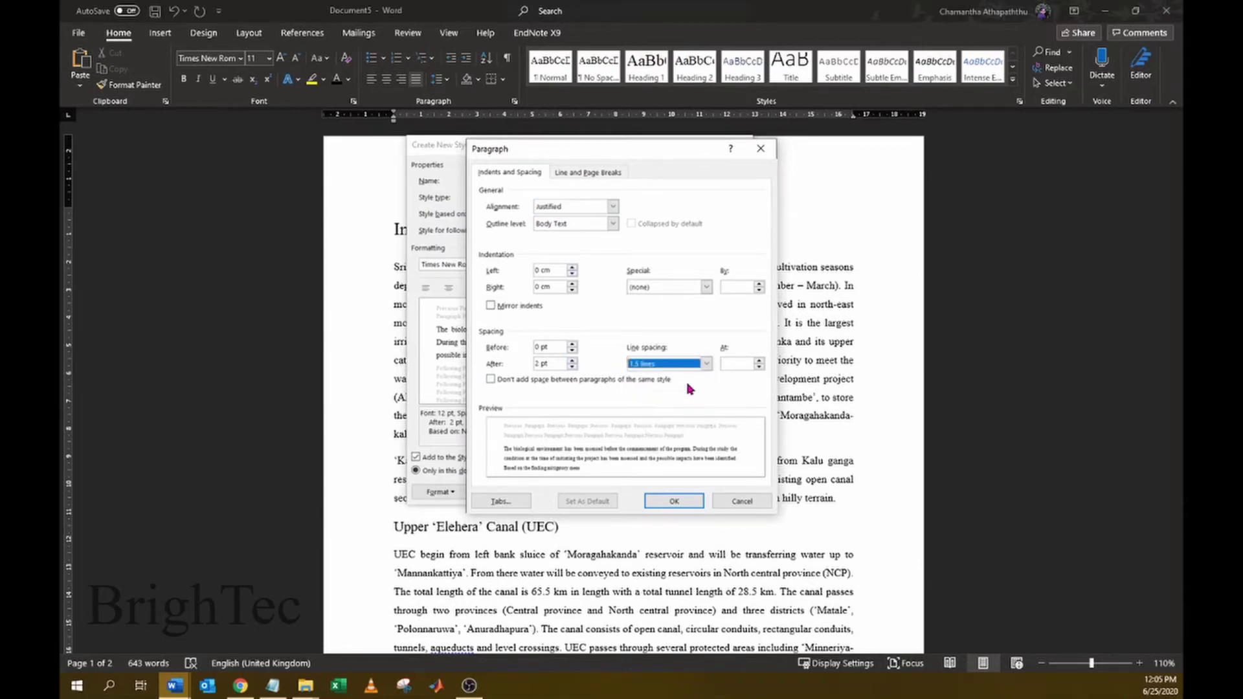
click(674, 502)
click(441, 492)
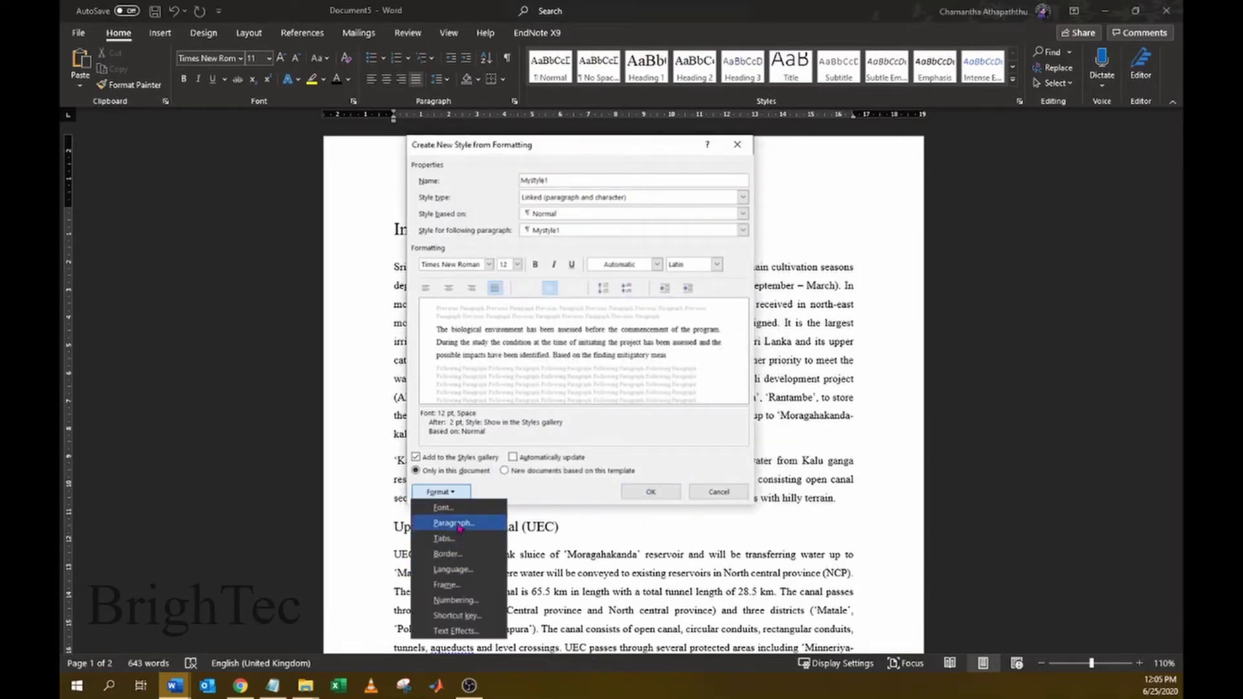
click(453, 508)
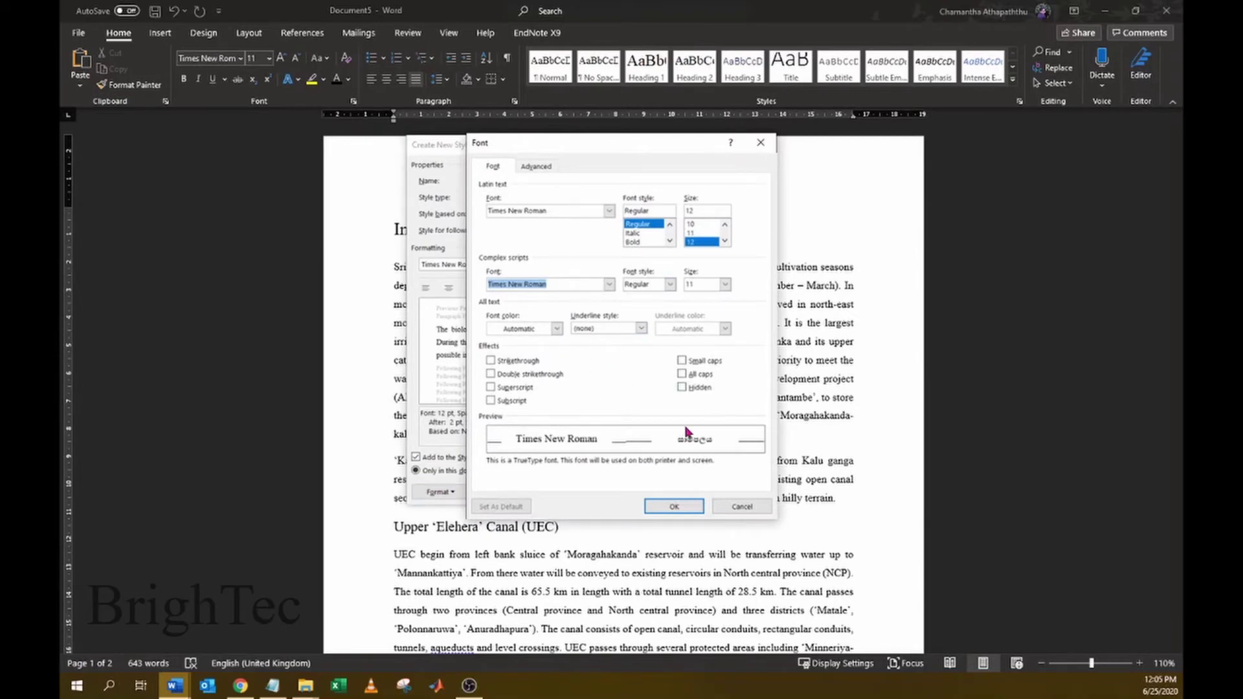
click(679, 506)
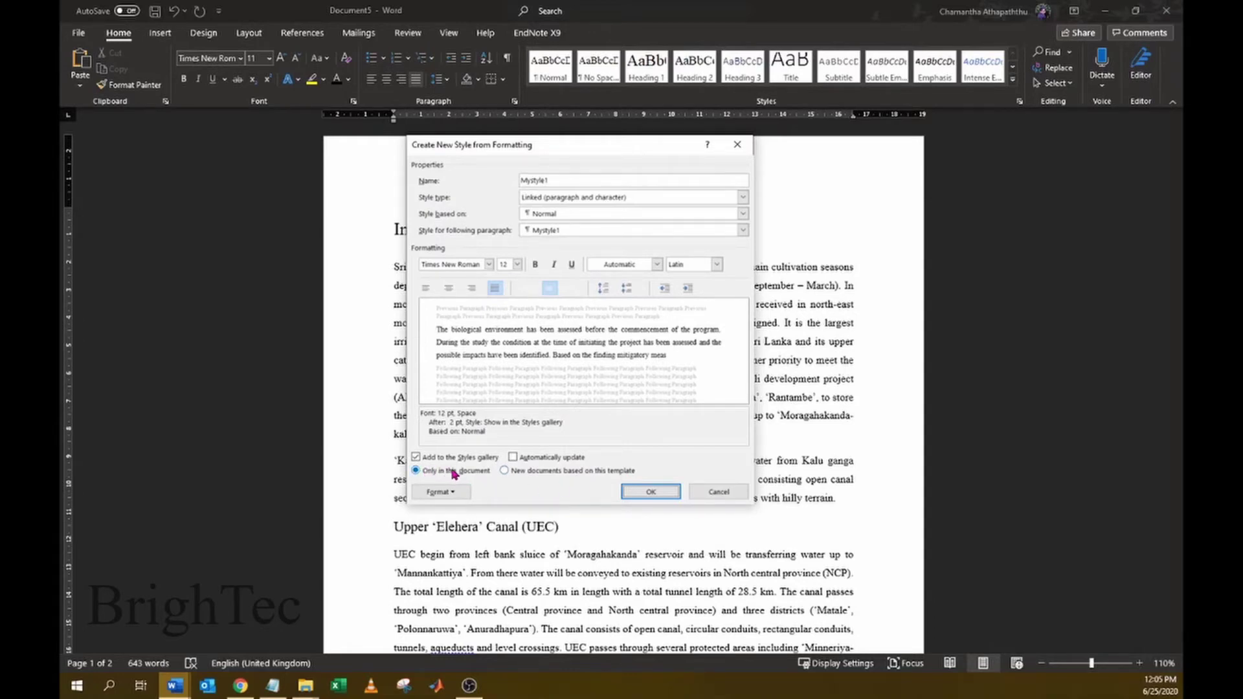
- Limit Mystyle1 to only this document and create the style
click(505, 473)
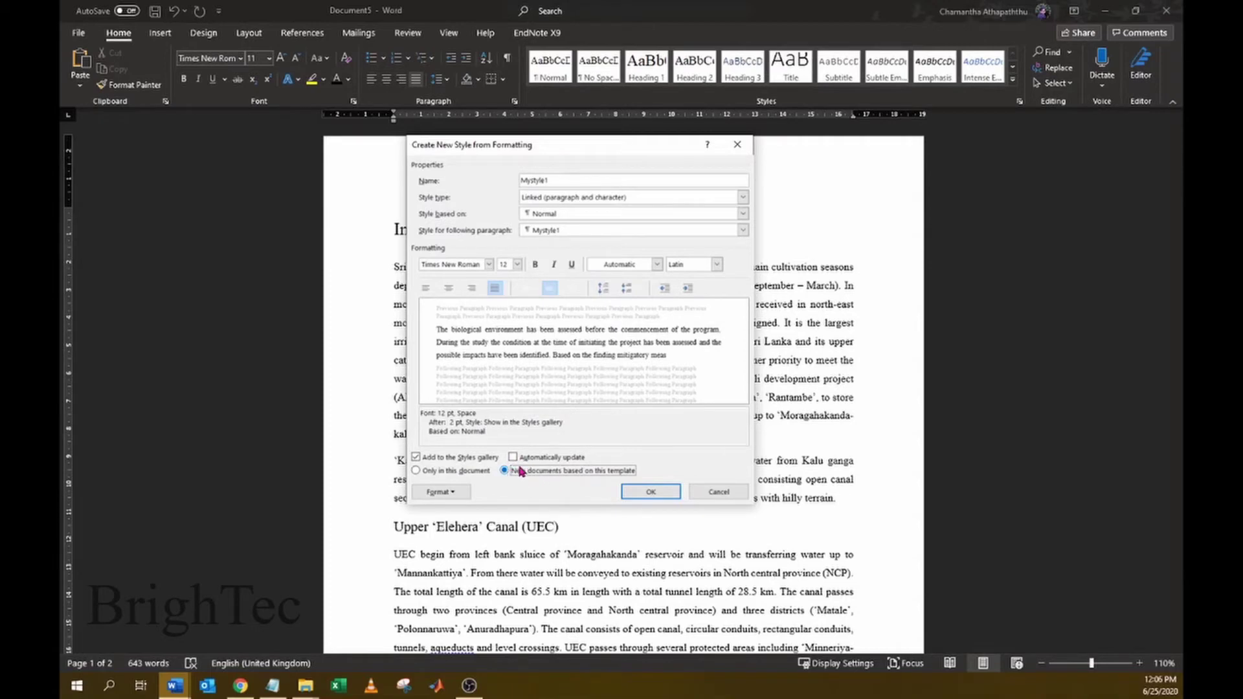
click(416, 471)
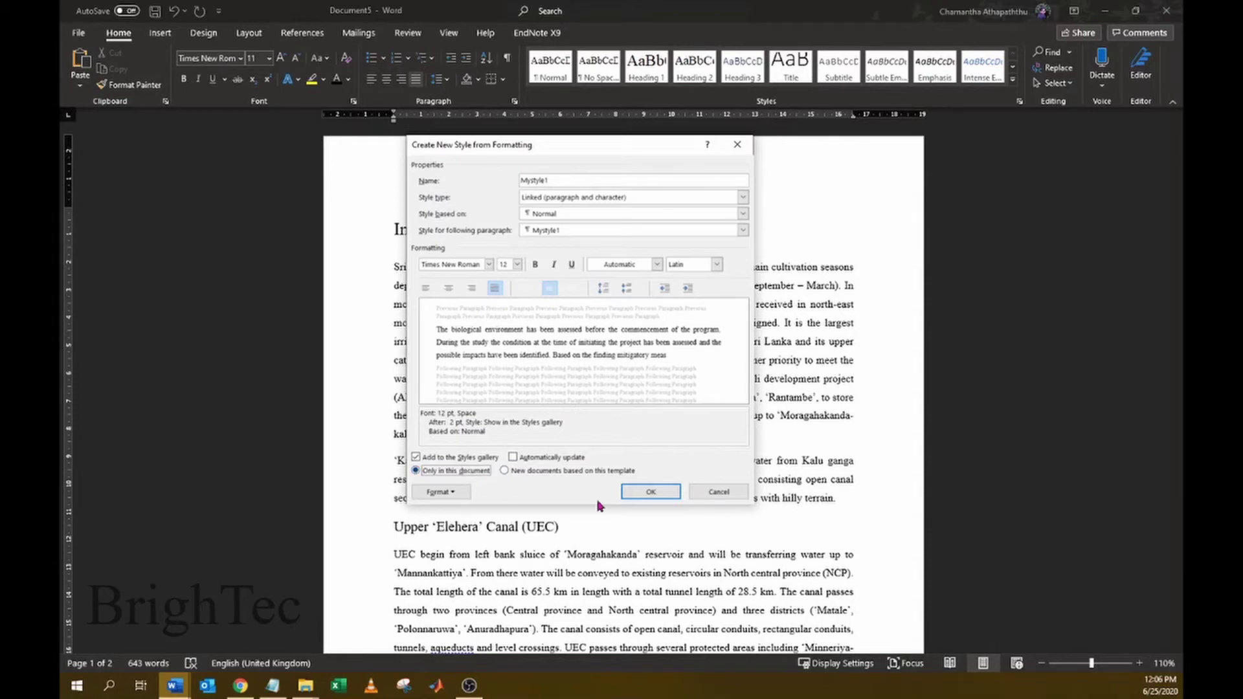
click(650, 492)
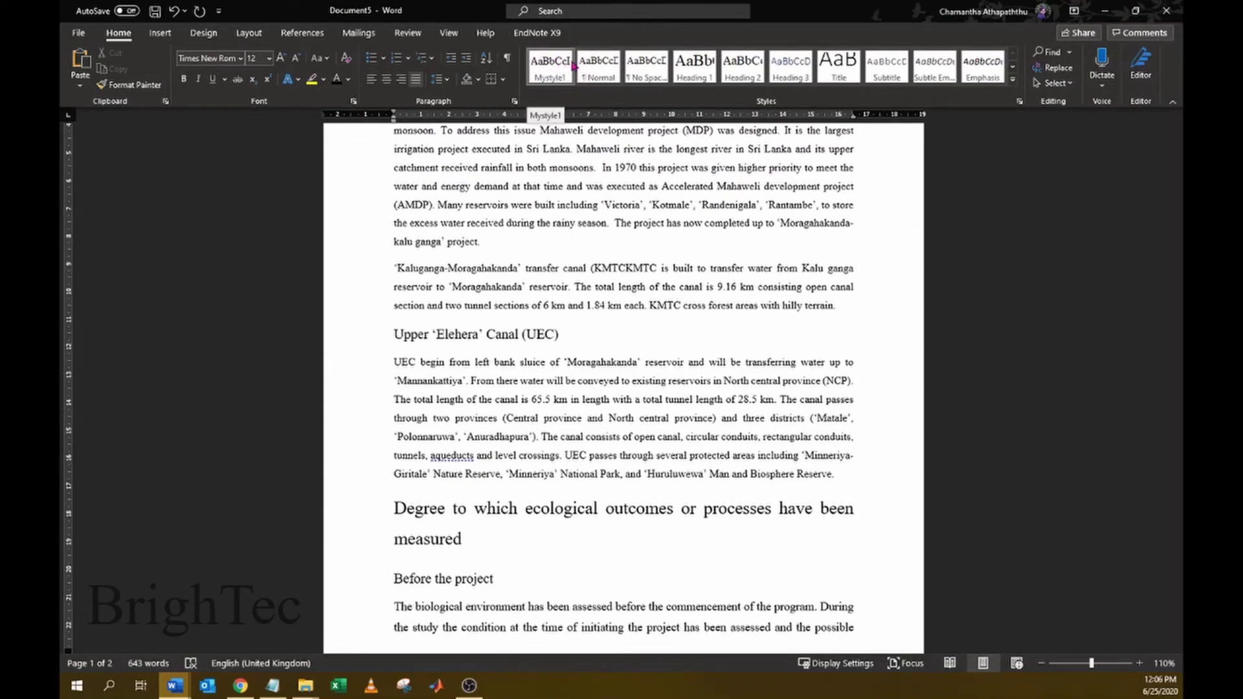
- Paste the copied heading lines at the end of the document, after the Recommendations paragraph
scroll(835, 470, down, 15)
key(ctrl+End)
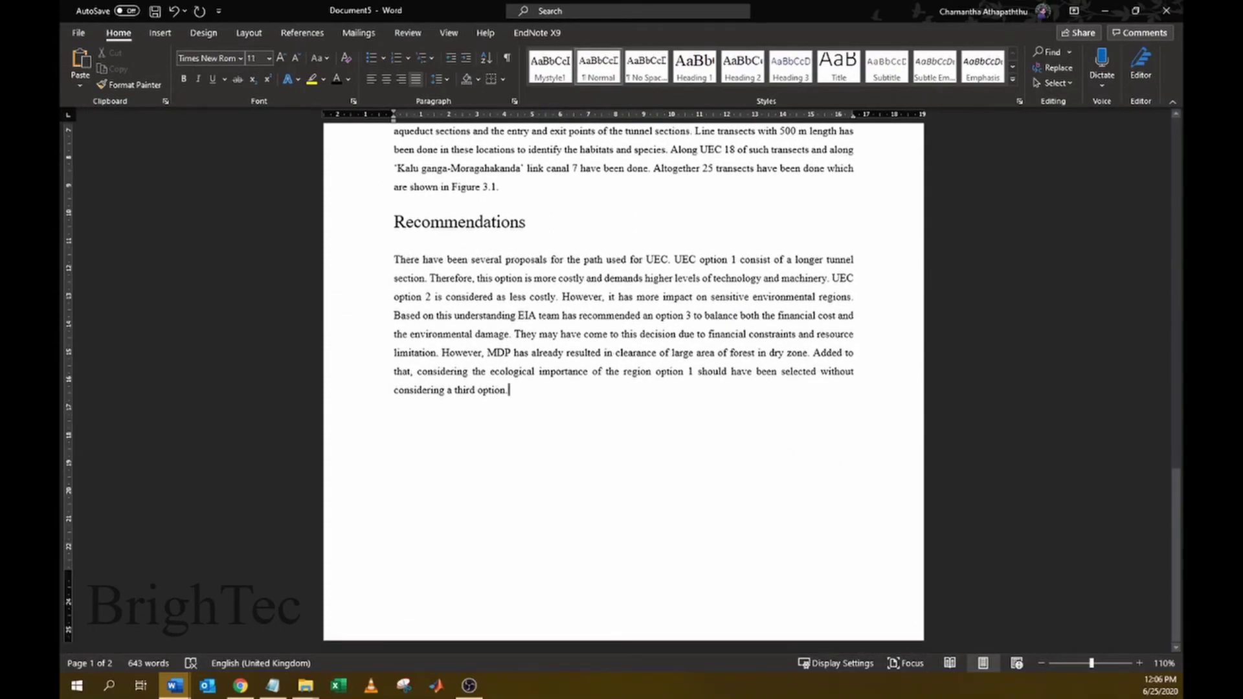
key(ctrl+v)
- Apply Mystyle1 to the first three pasted lines, from "duction" to "Upper 'Elehera' Canal (UEC)"
drag(509, 462, 382, 459)
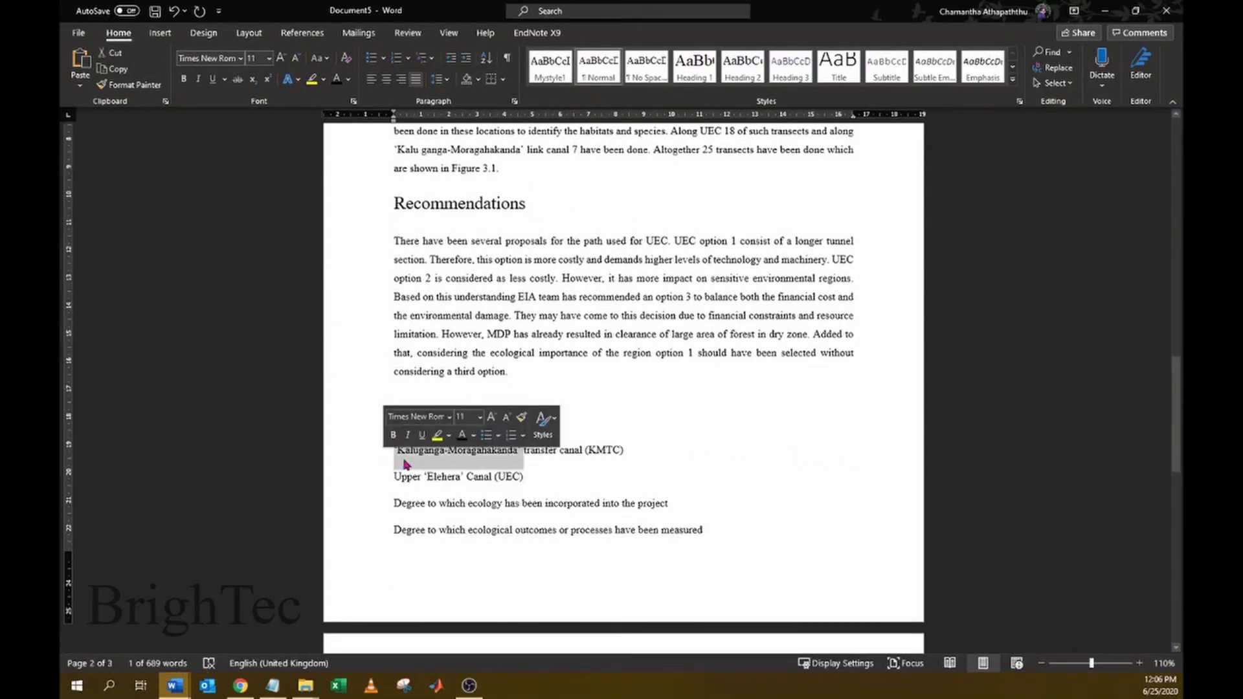
drag(541, 489, 396, 449)
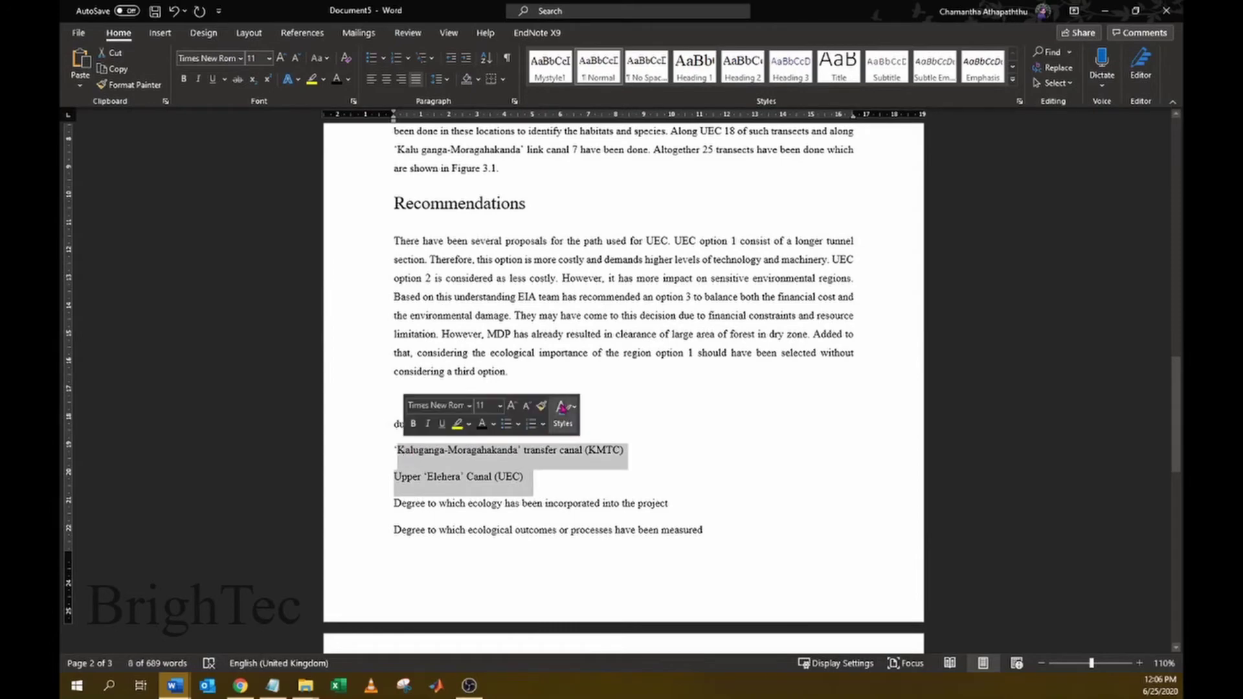
drag(555, 492, 384, 416)
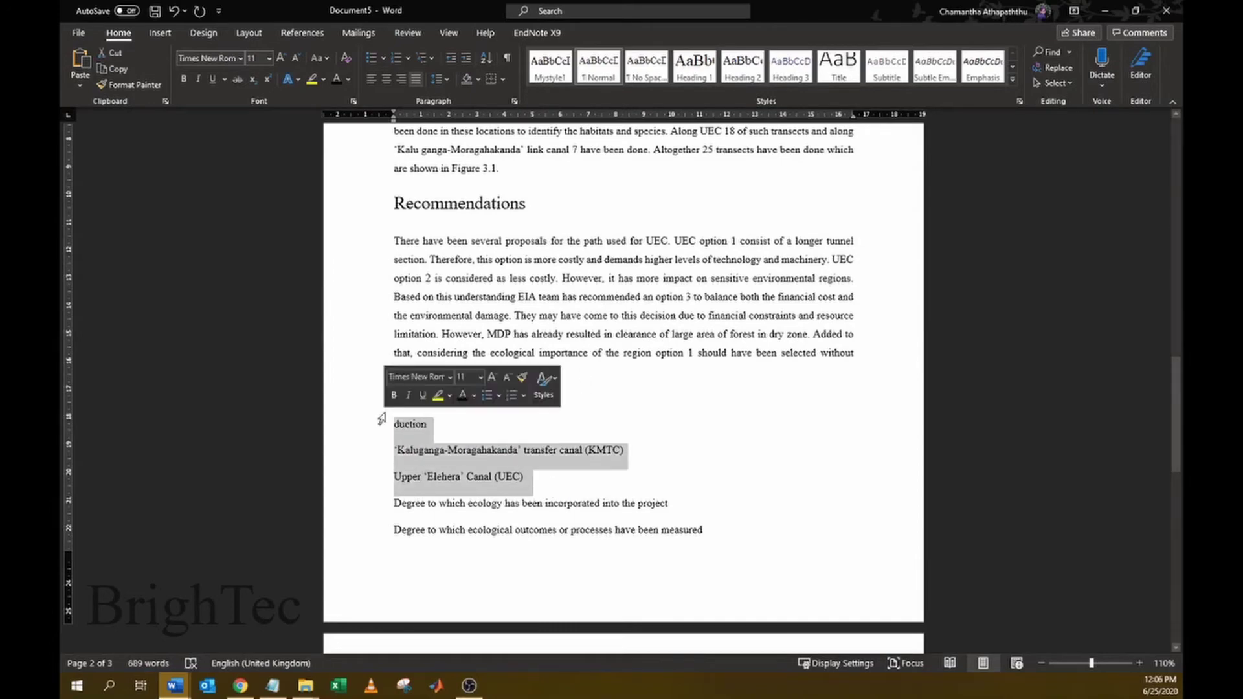
click(552, 73)
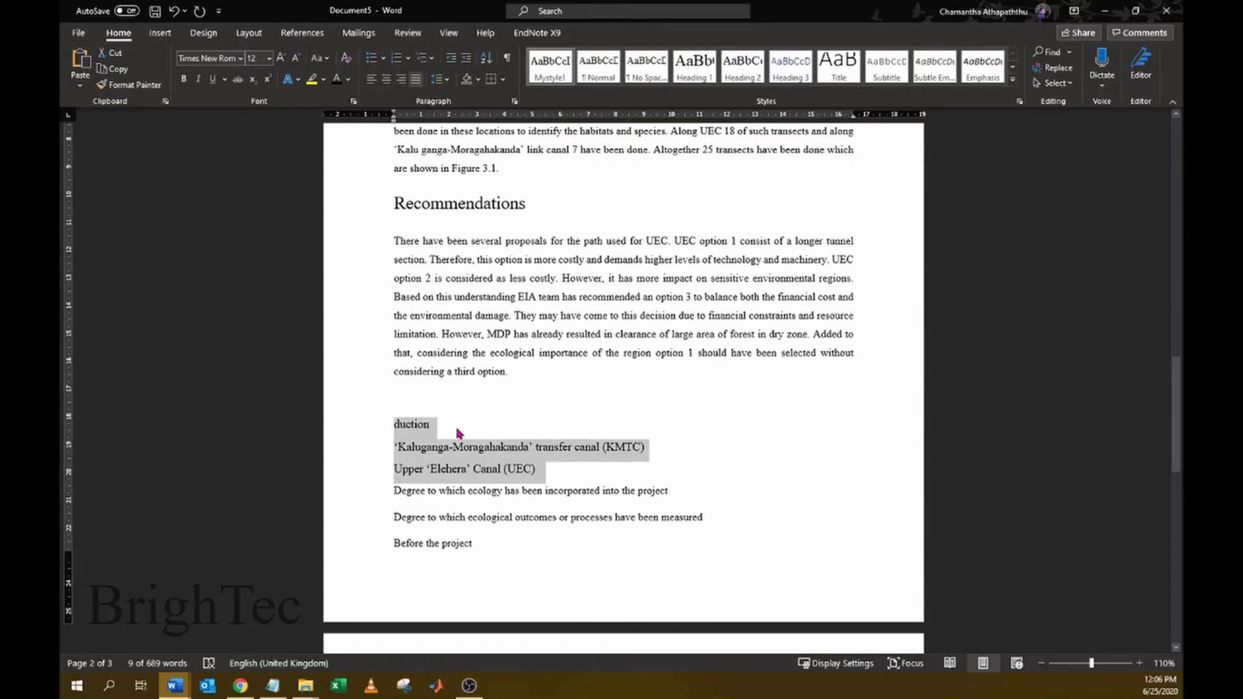
- Deselect the pasted lines and remove Mystyle1 from the Style Gallery
click(587, 474)
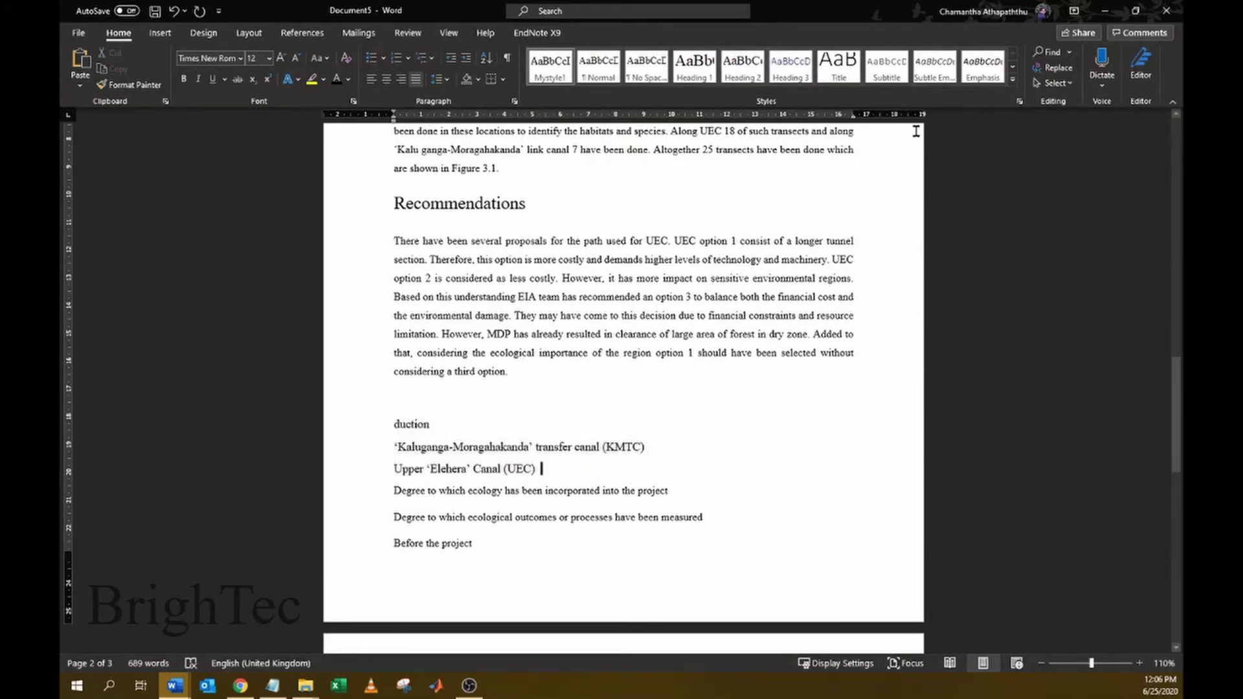
right_click(558, 73)
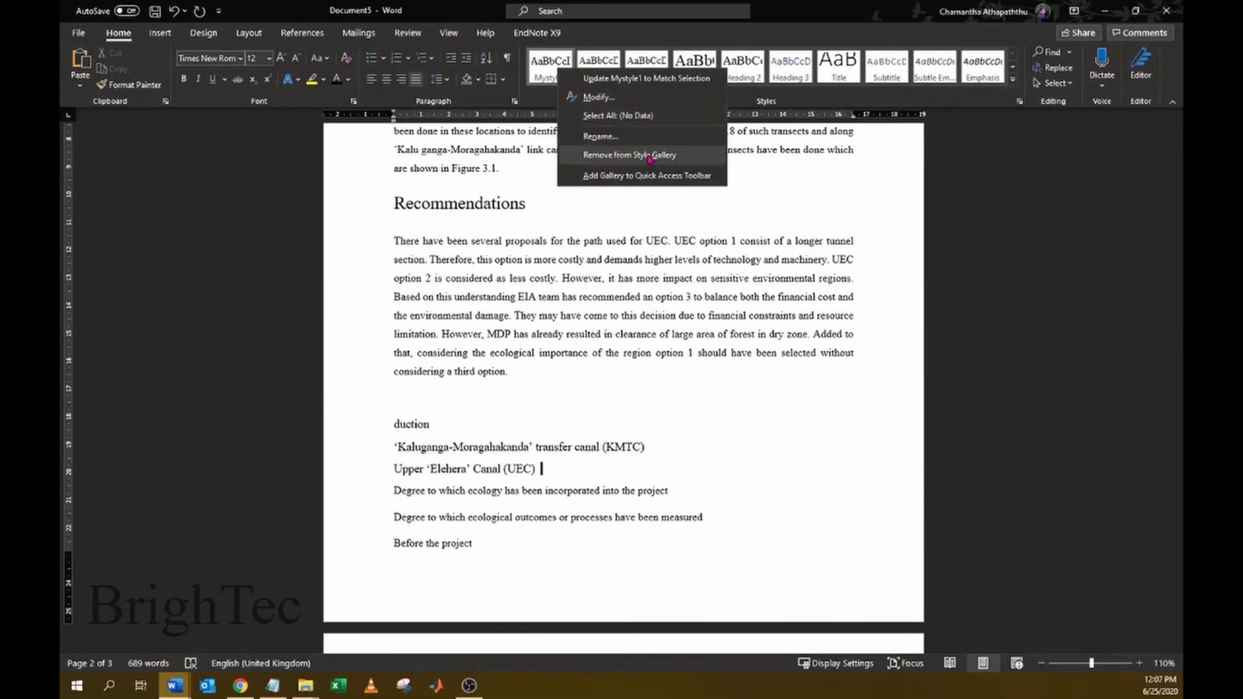
click(649, 156)
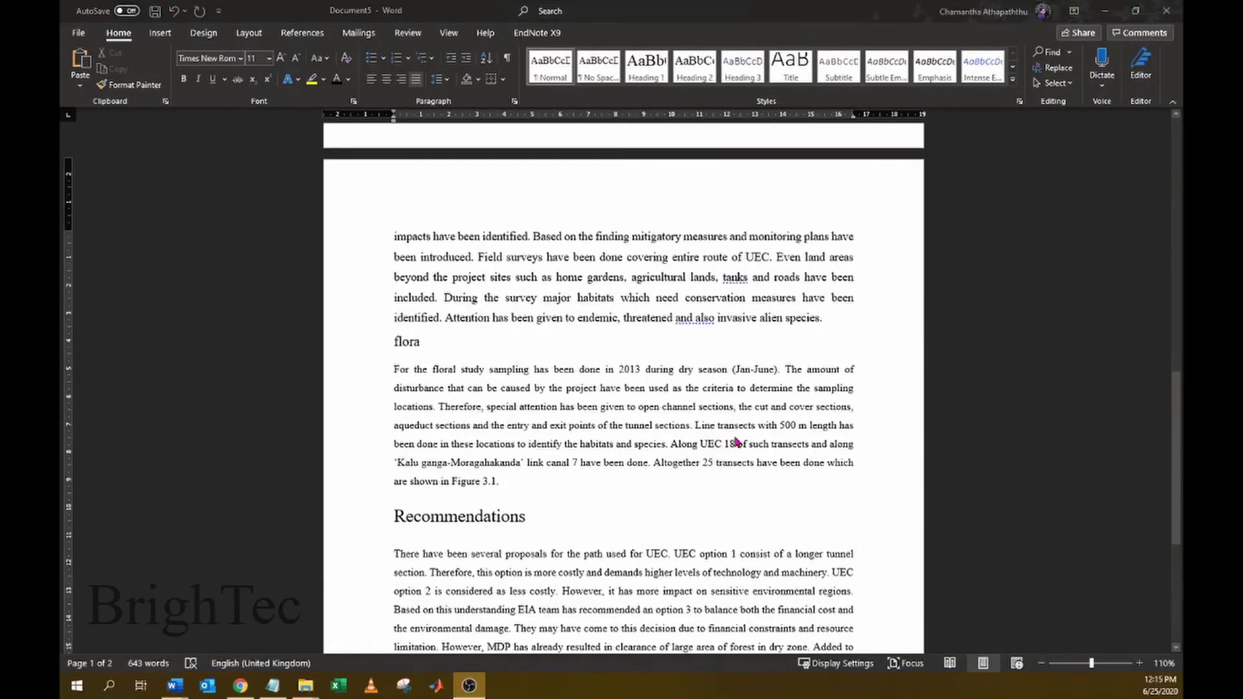
scroll(734, 447, up, 5)
scroll(775, 349, up, 7)
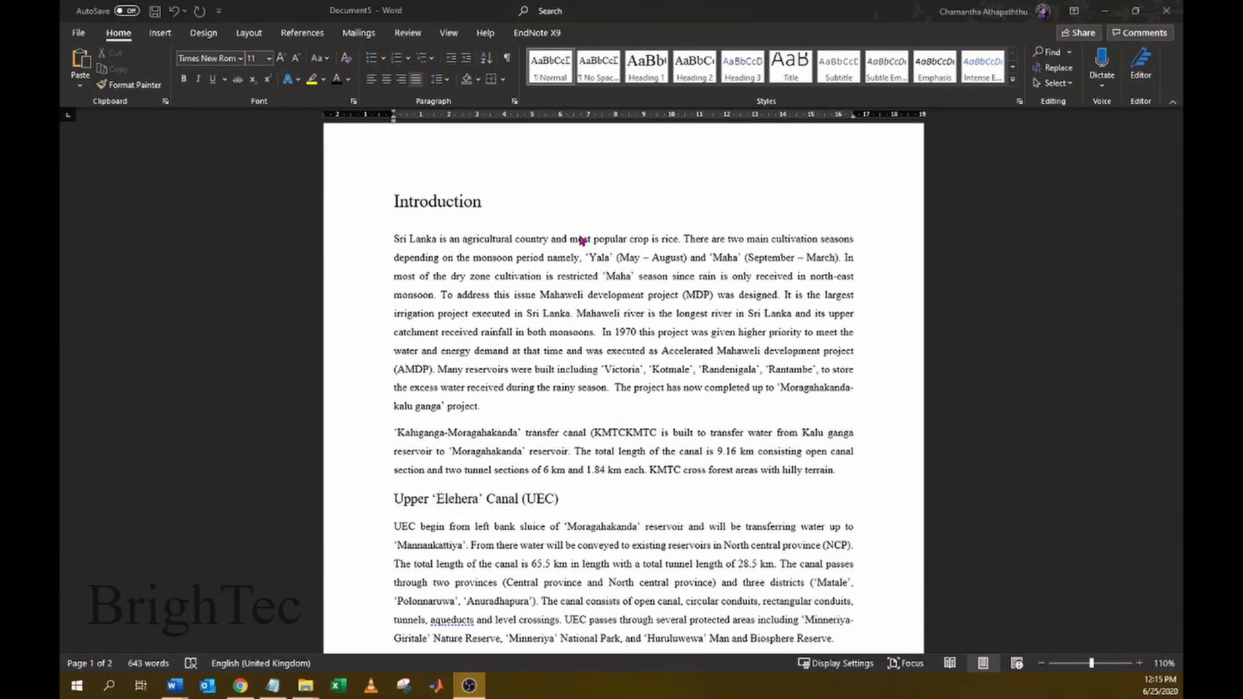
scroll(558, 309, down, 8)
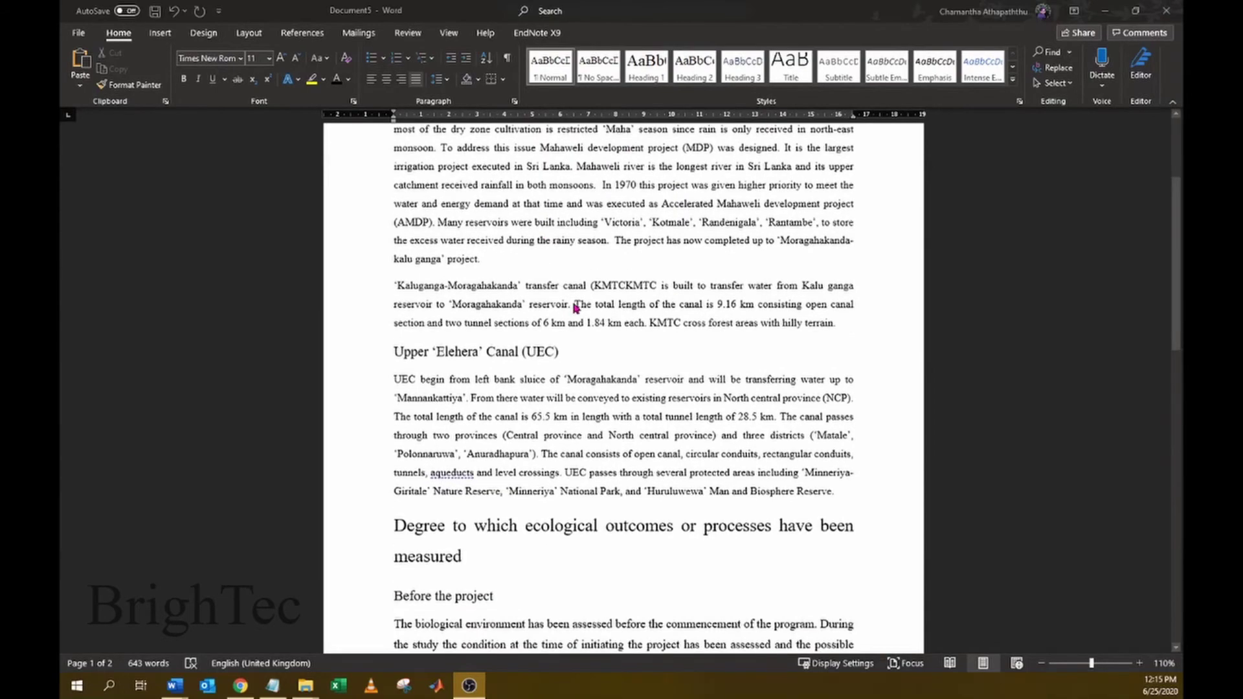
scroll(562, 301, down, 10)
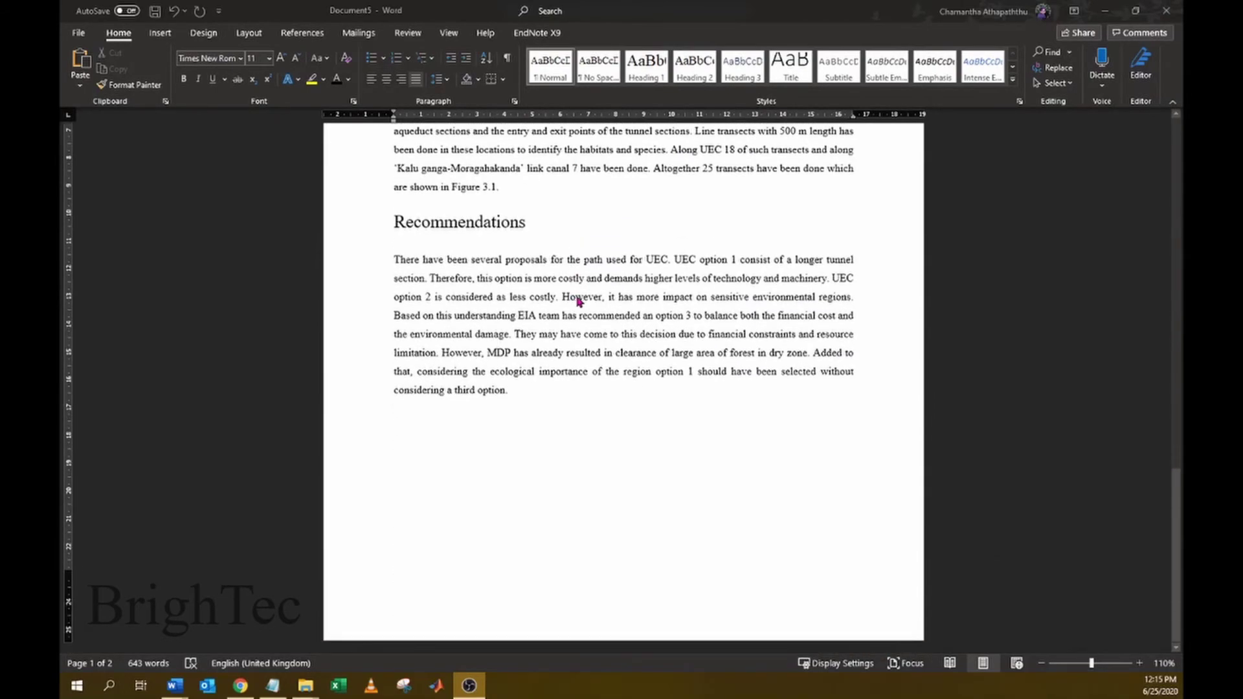
- Save this document's current style set as a new style set named Mystyle1
scroll(600, 317, up, 18)
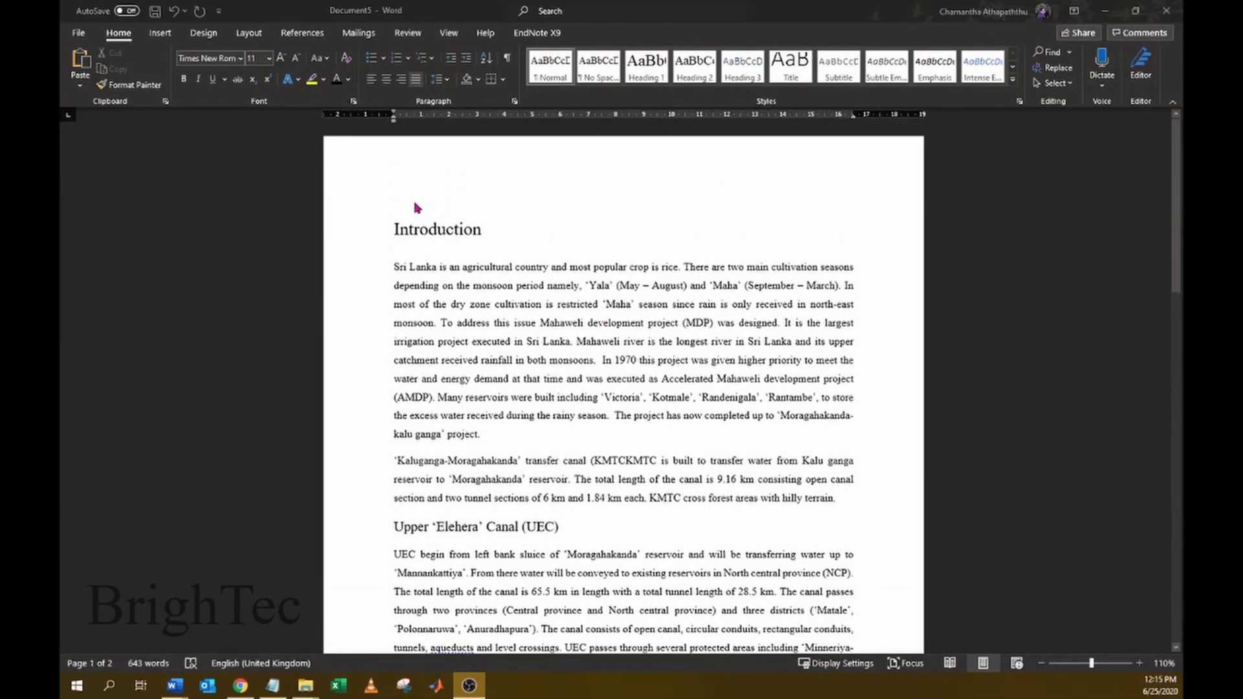
click(204, 33)
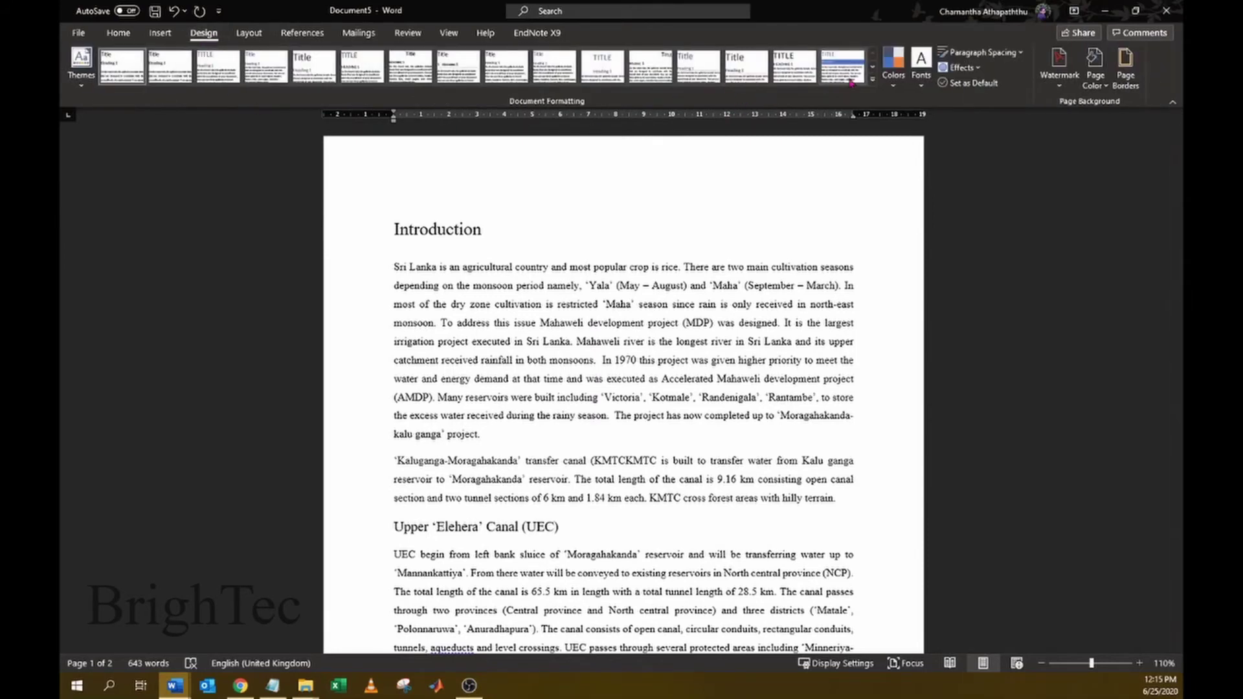
click(872, 82)
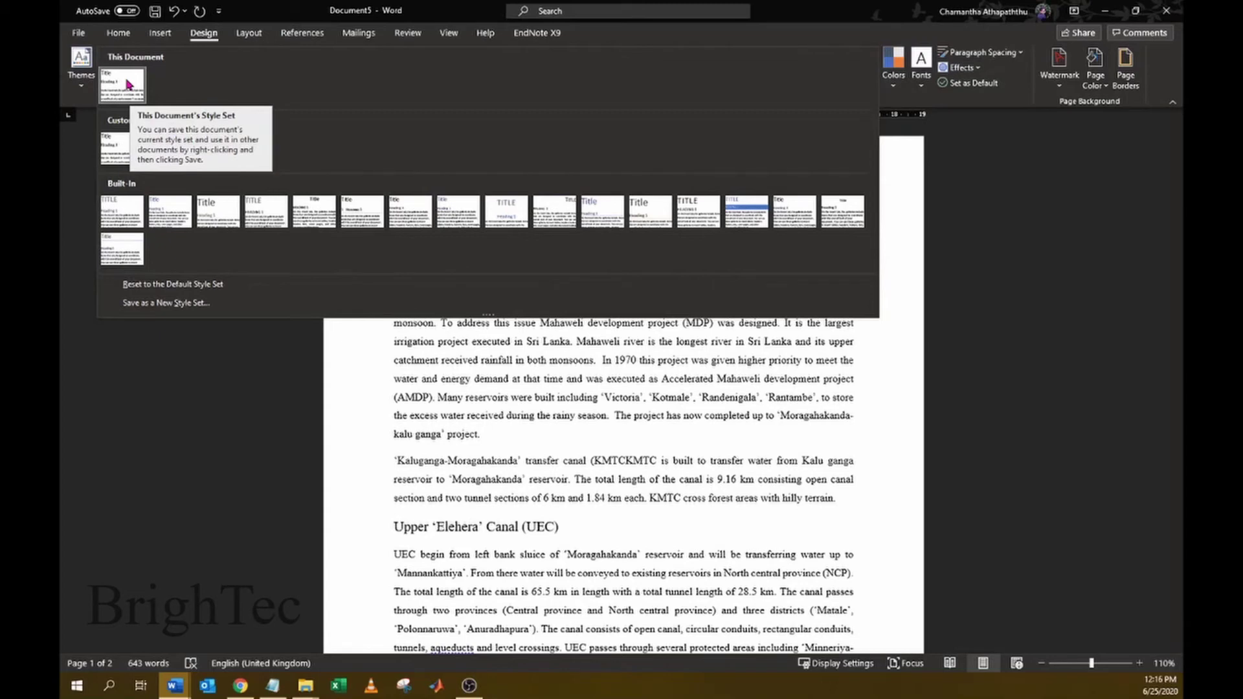
right_click(128, 83)
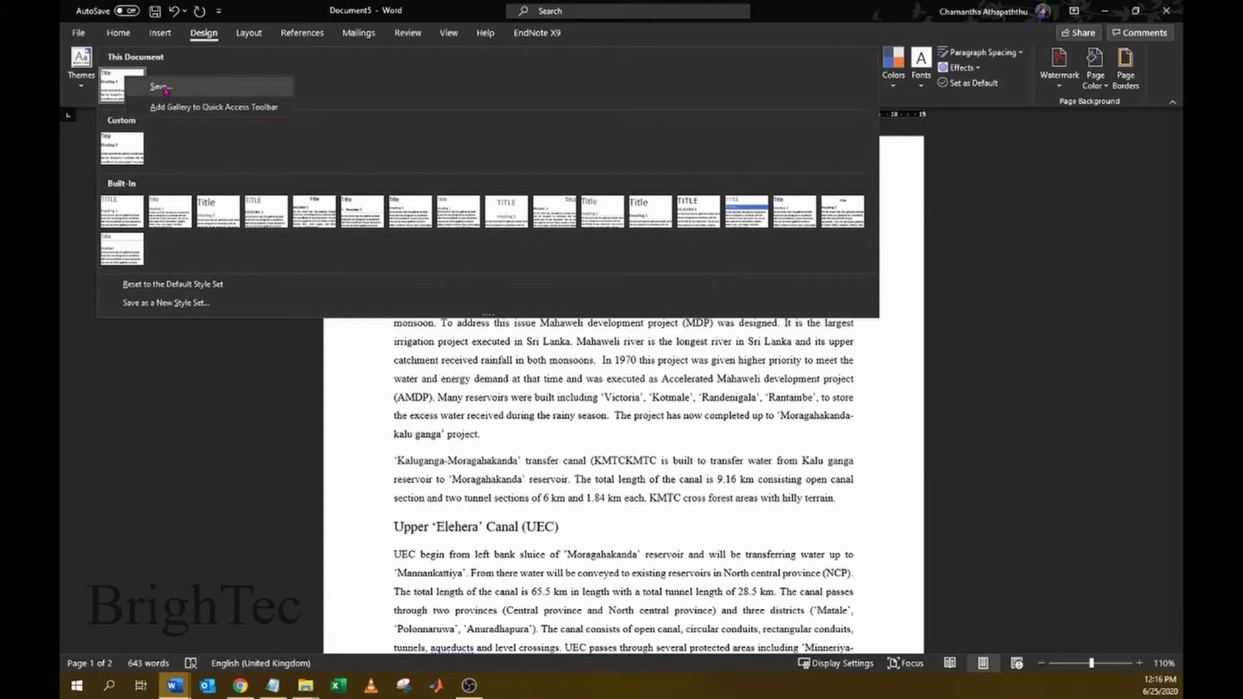
right_click(107, 79)
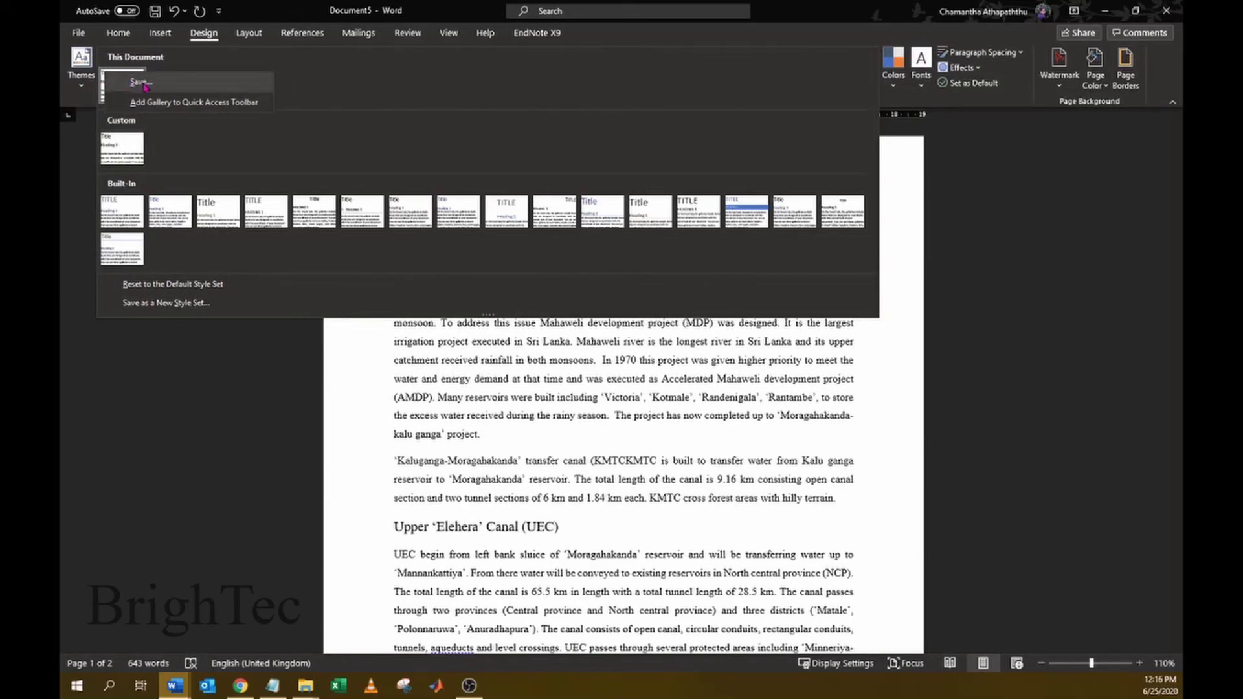
click(140, 82)
drag(346, 12, 416, 27)
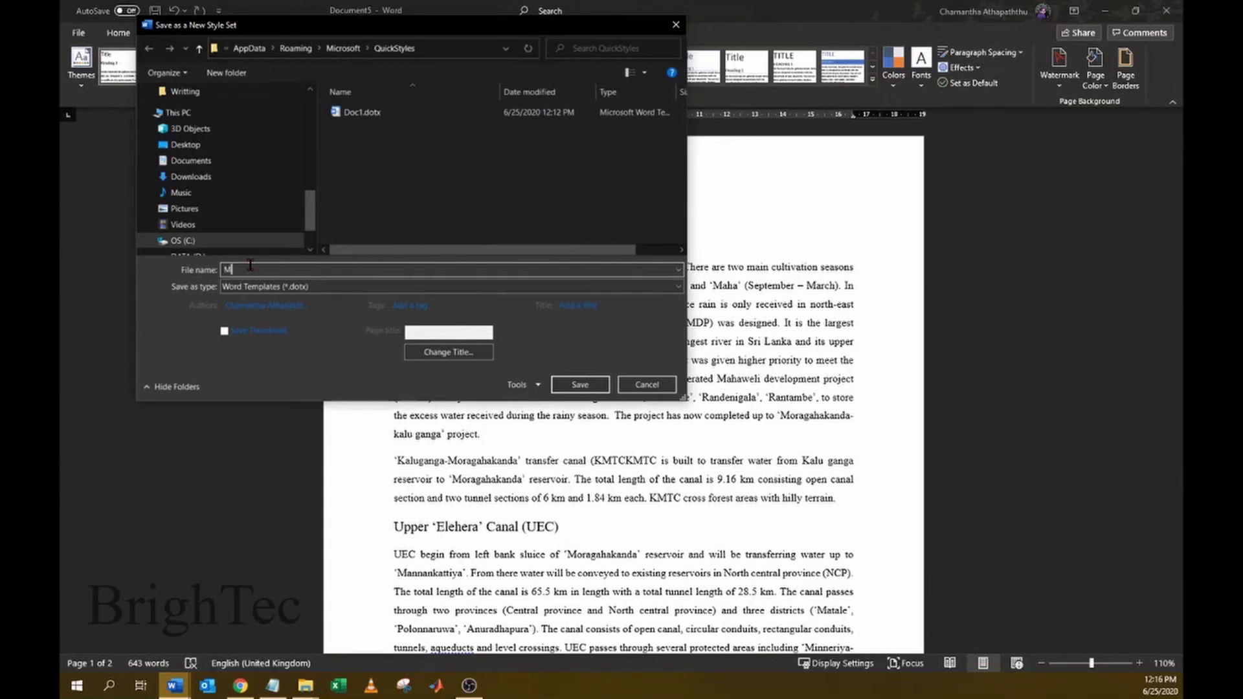
text(ystyle1)
click(578, 386)
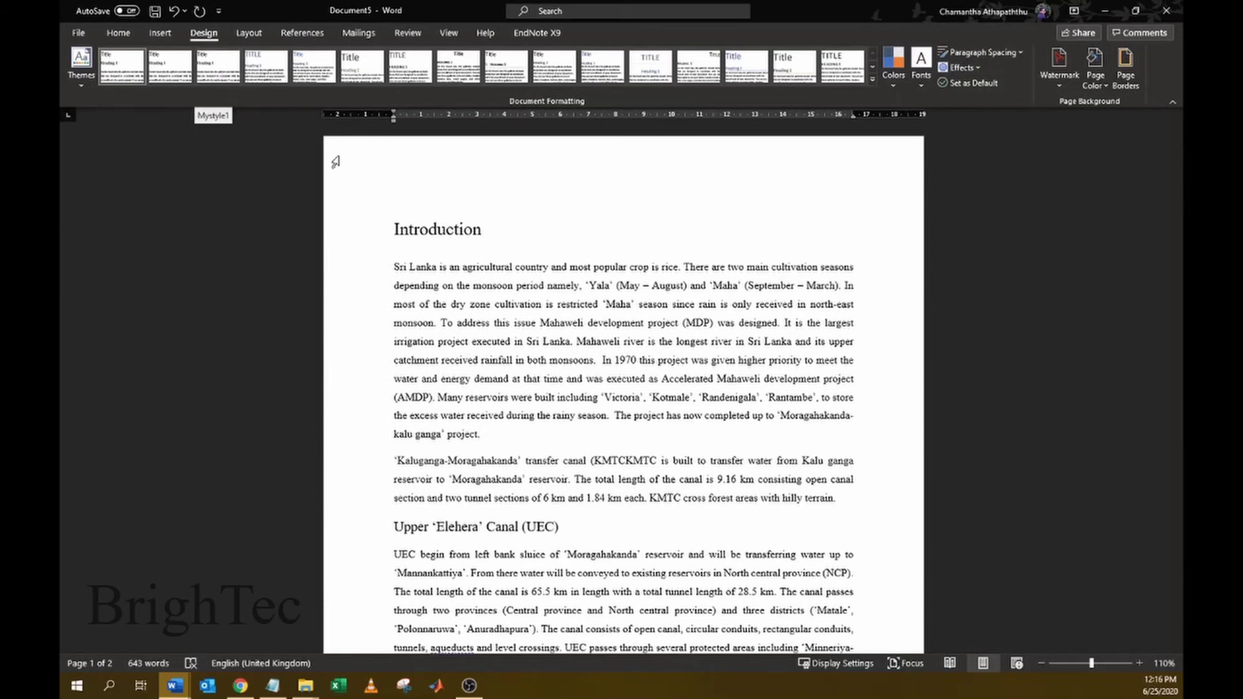
click(362, 228)
click(390, 178)
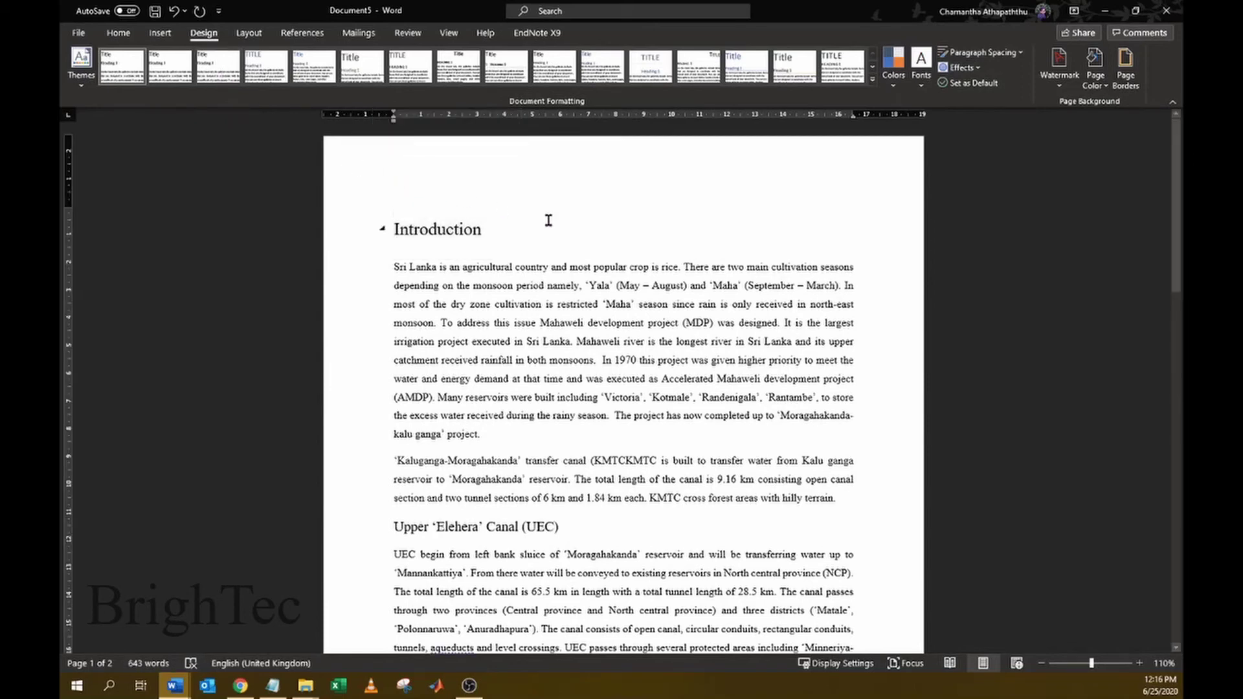
- Create a new blank document and paste the entire unformatted report text copied from Document4 into it
key(ctrl+n)
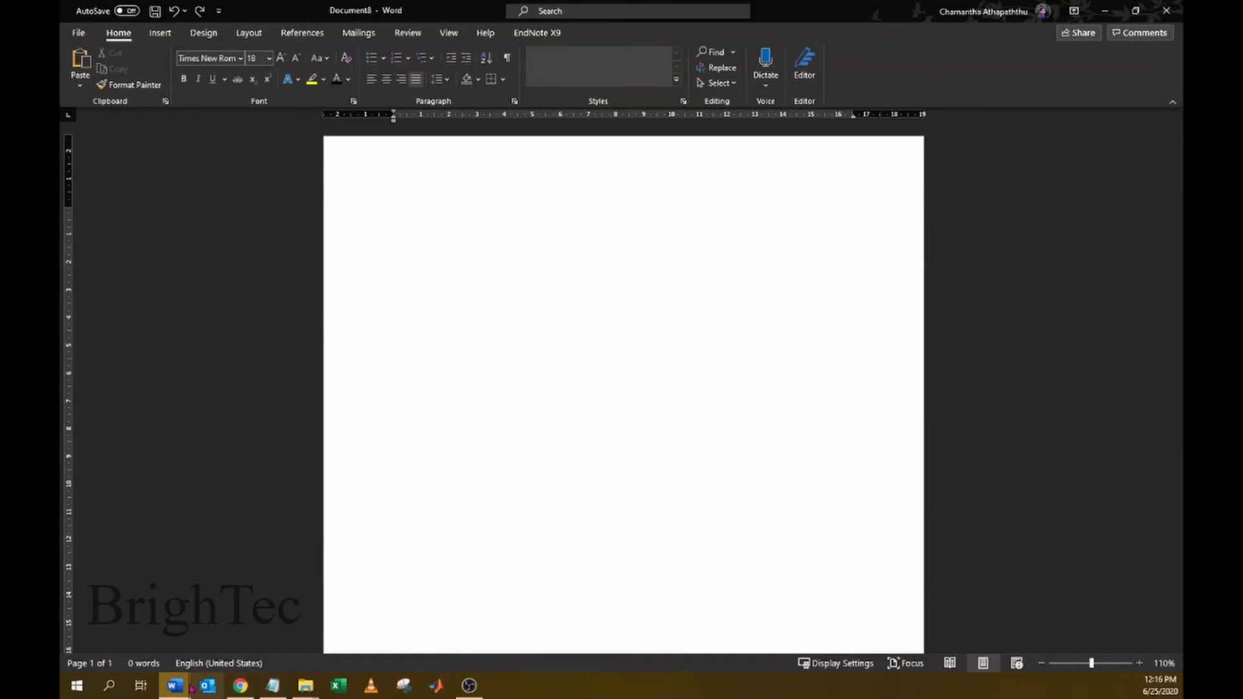
mouse_move(174, 686)
click(290, 625)
key(ctrl+a)
key(ctrl+c)
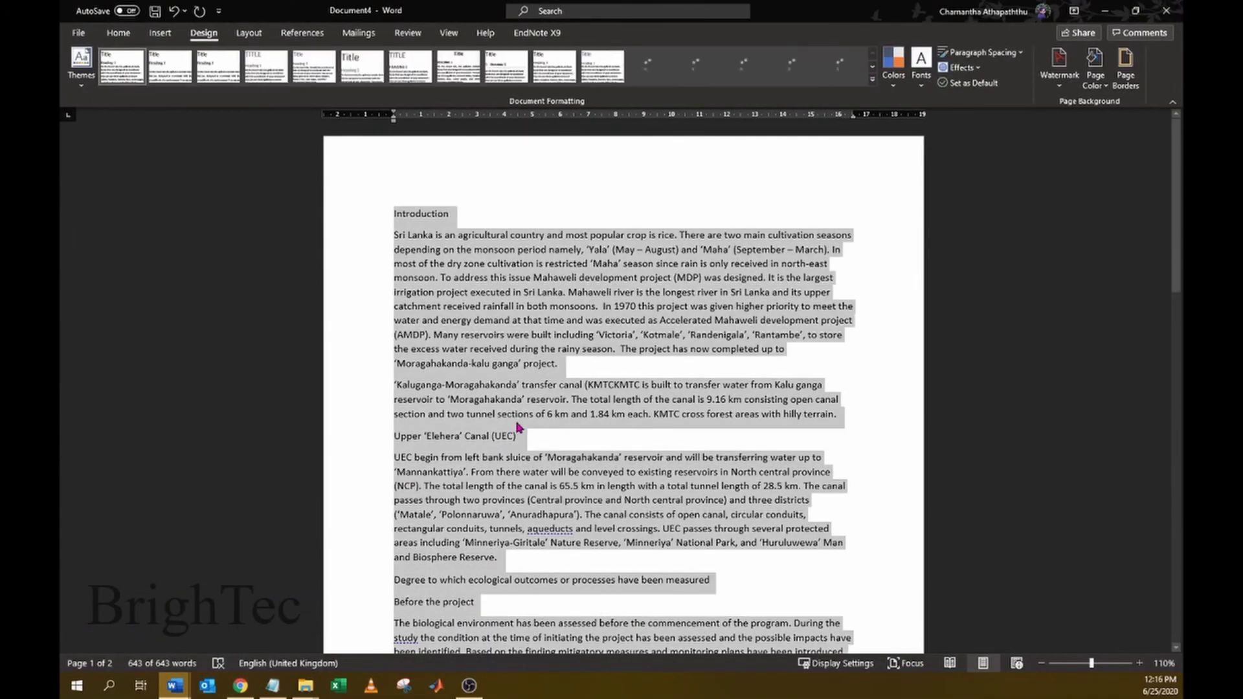
mouse_move(175, 686)
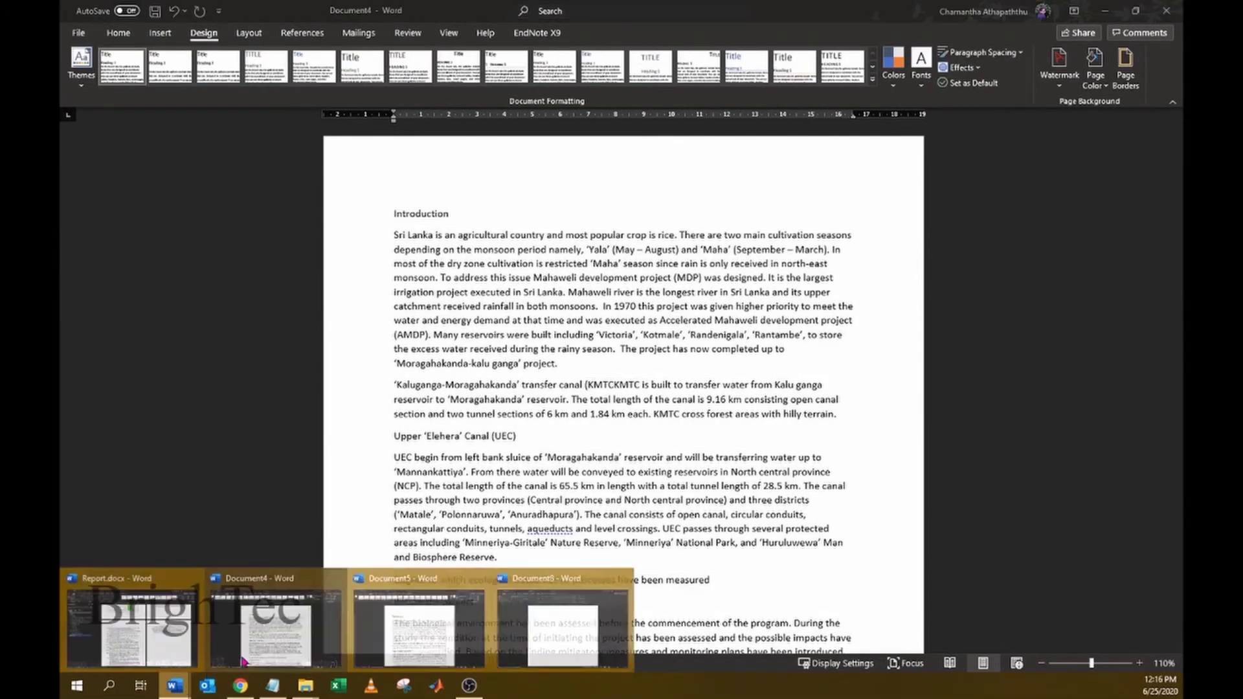
click(559, 623)
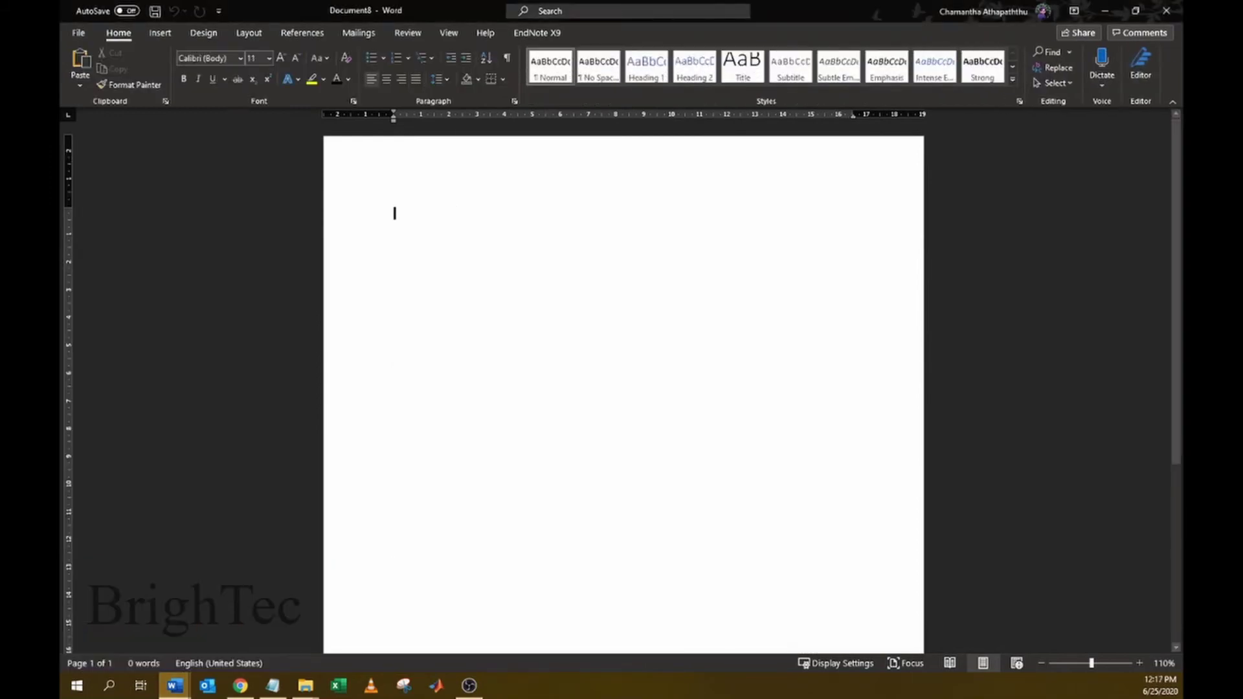
key(ctrl+v)
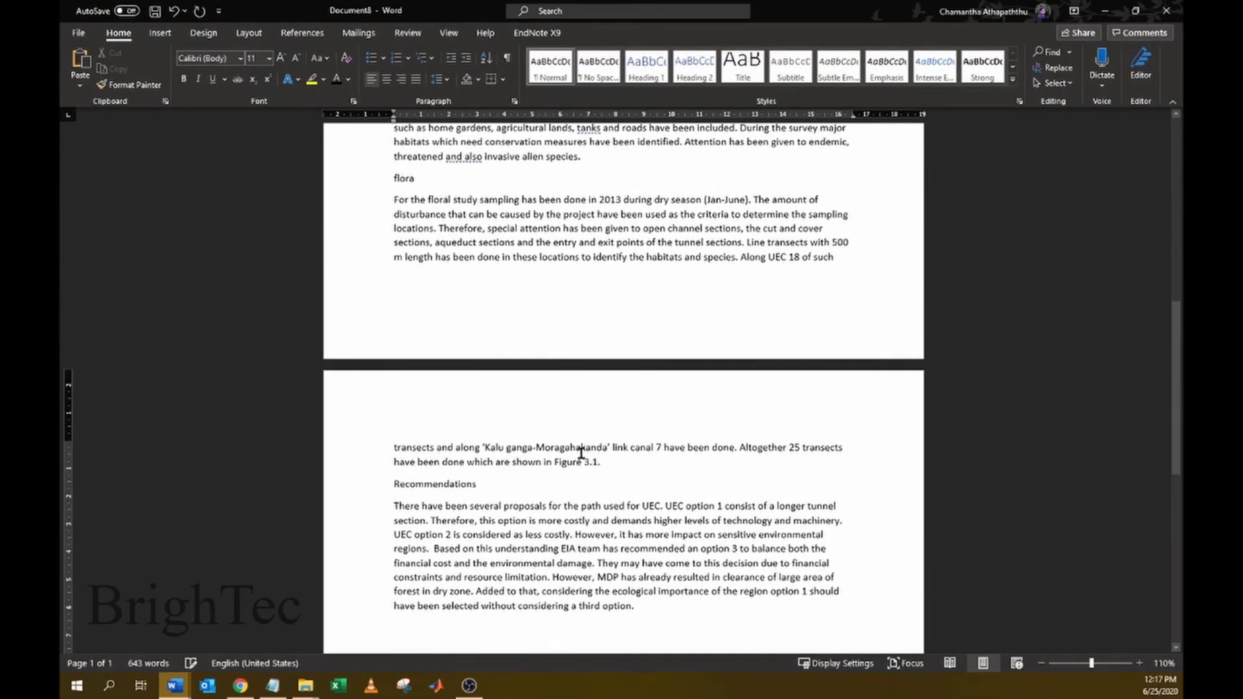
- Apply Heading 1 to the "Introduction" line and Heading 2 to "Upper 'Elehera' Canal (UEC)"
scroll(582, 452, up, 10)
scroll(581, 451, up, 2)
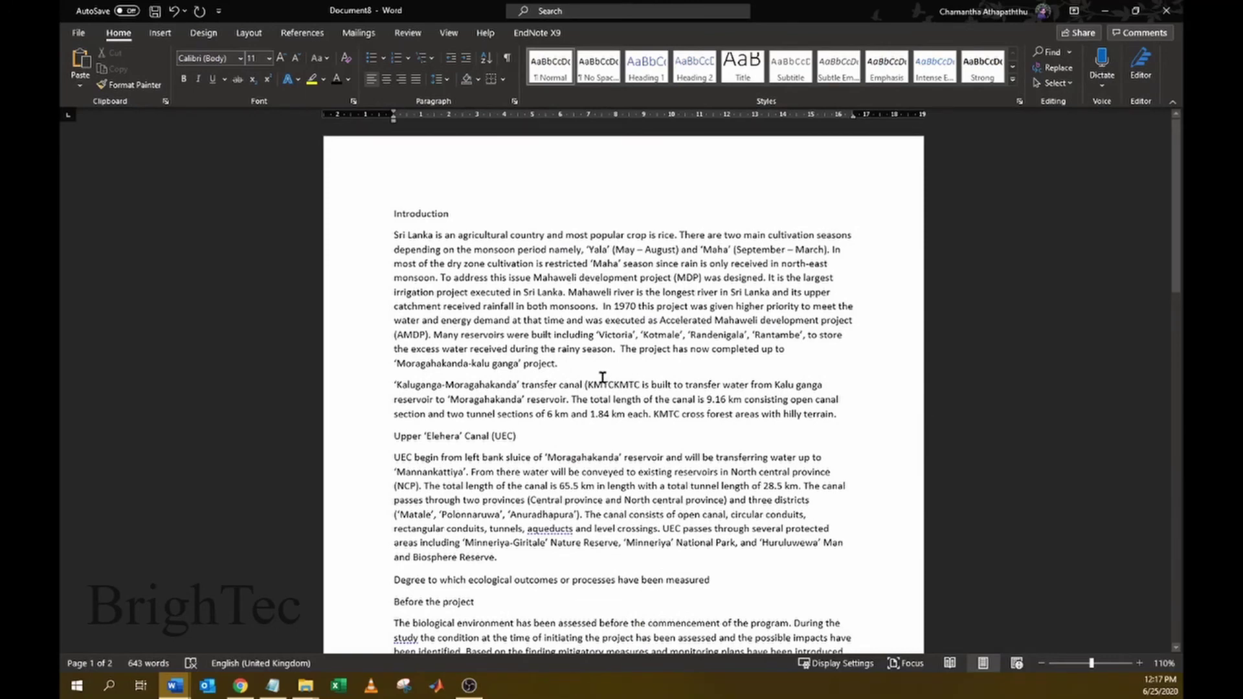
drag(524, 321, 379, 223)
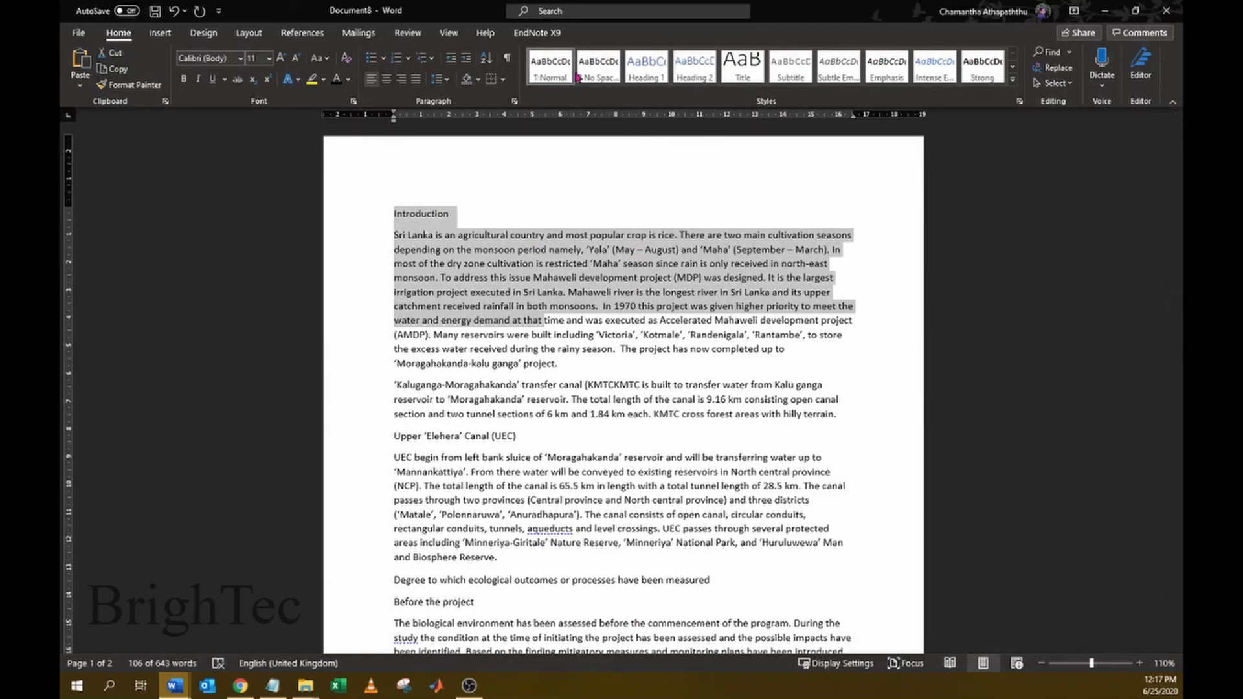
click(479, 215)
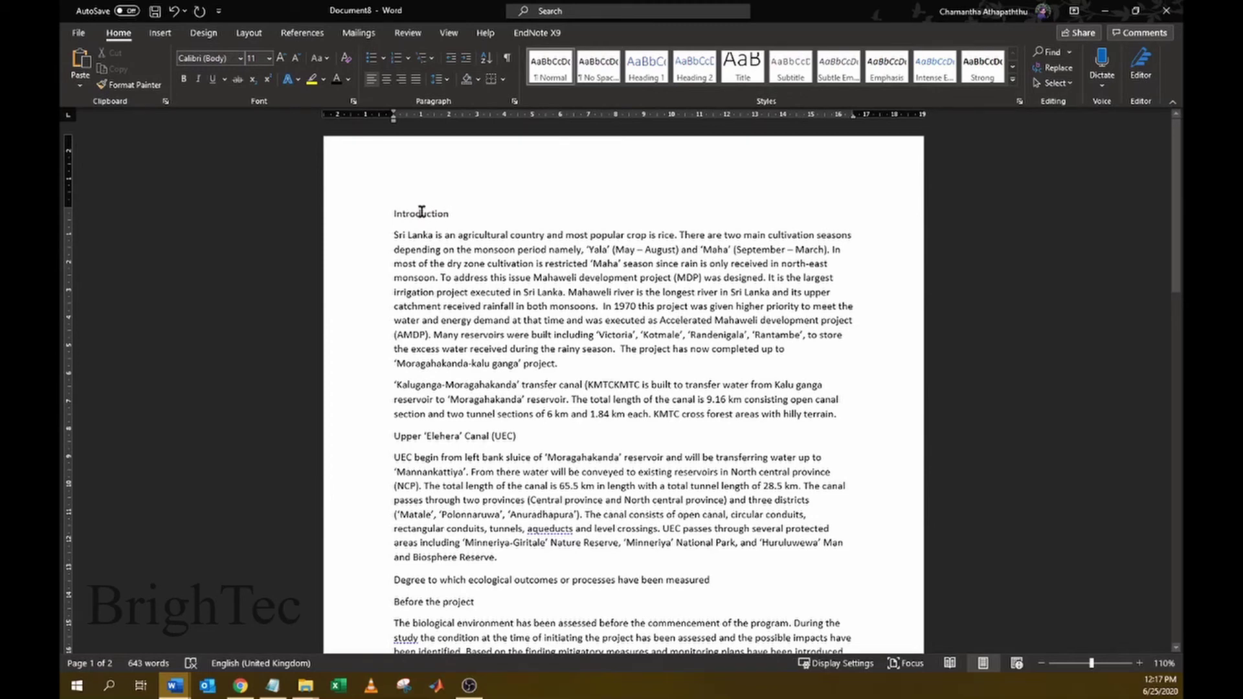
click(646, 67)
click(477, 446)
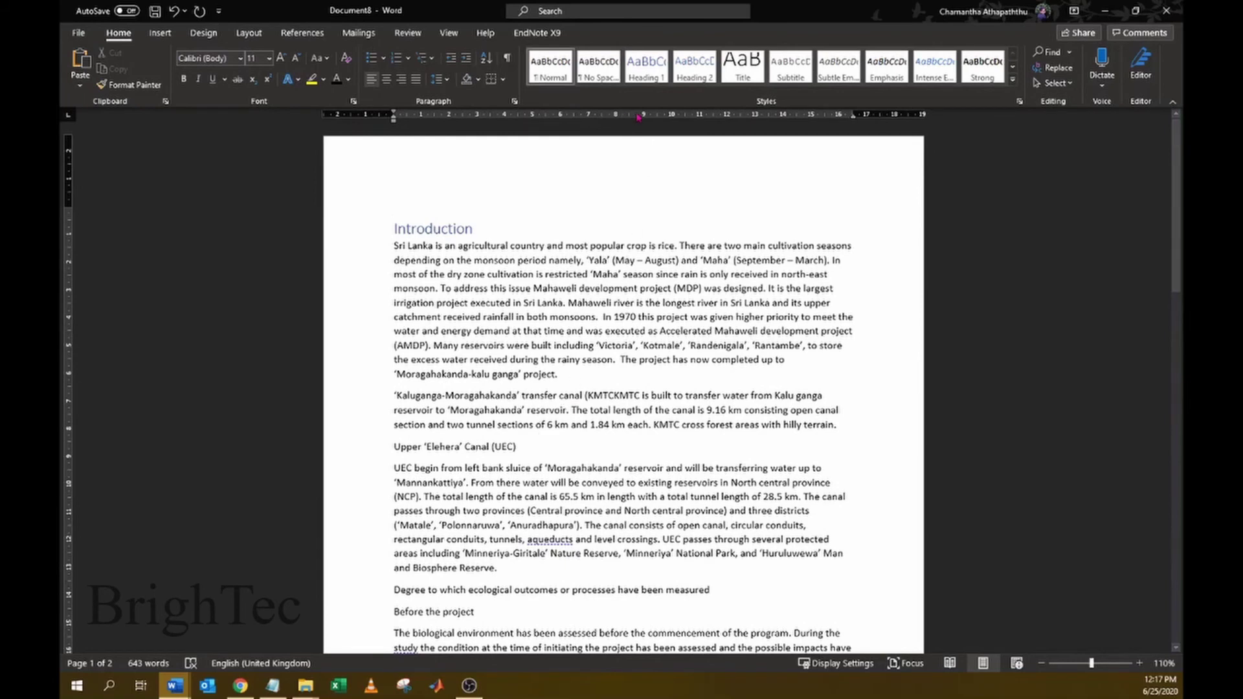
click(695, 67)
- Apply Heading 1 to "Degree to which ecological outcomes or processes have been measured" and Heading 2 to "Before the project"
scroll(721, 198, down, 3)
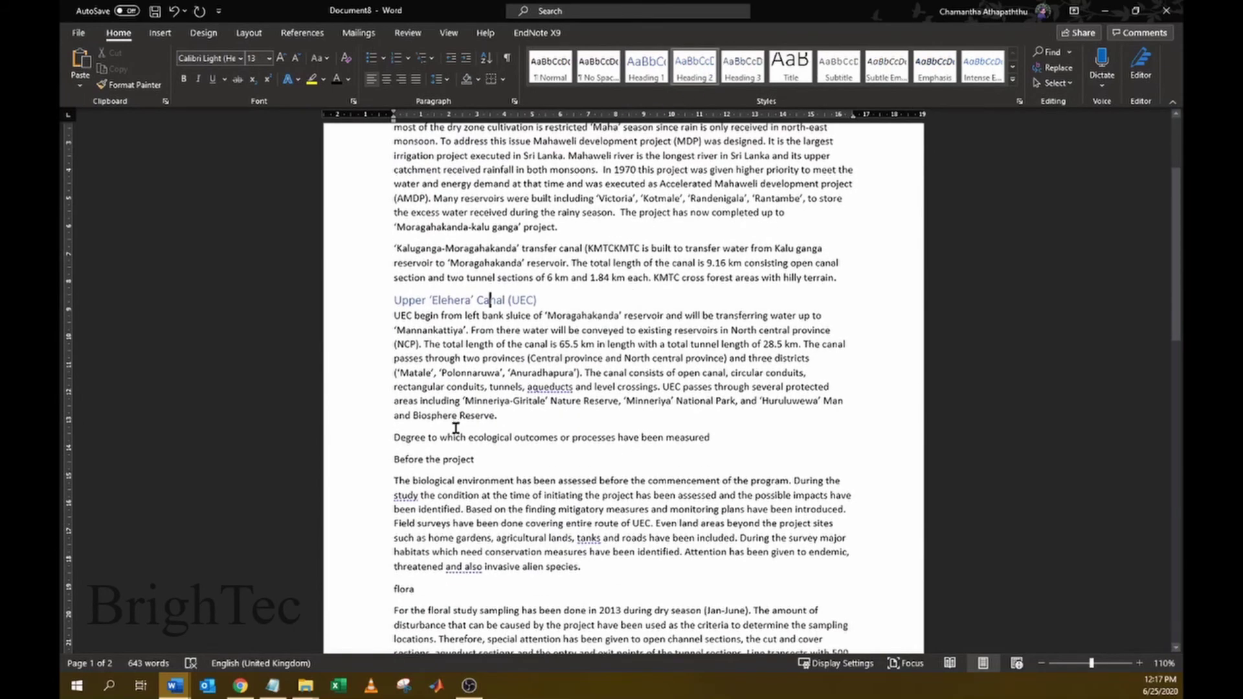
click(455, 436)
click(645, 70)
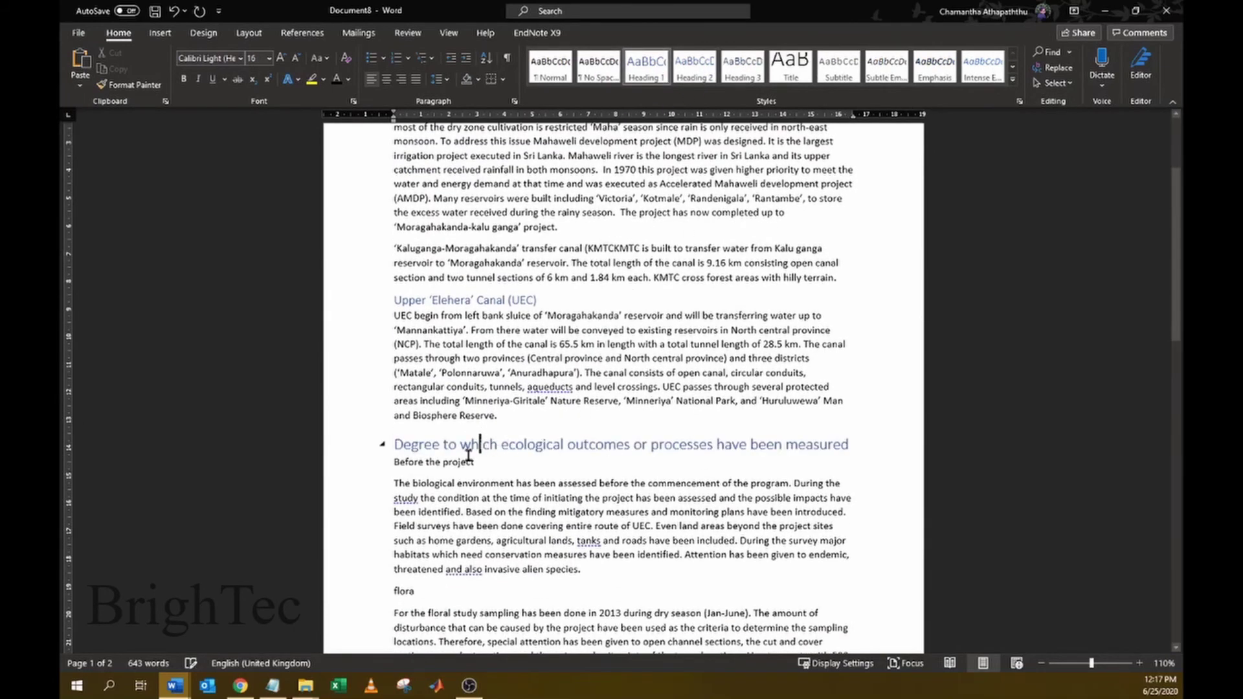
key(Down)
click(695, 67)
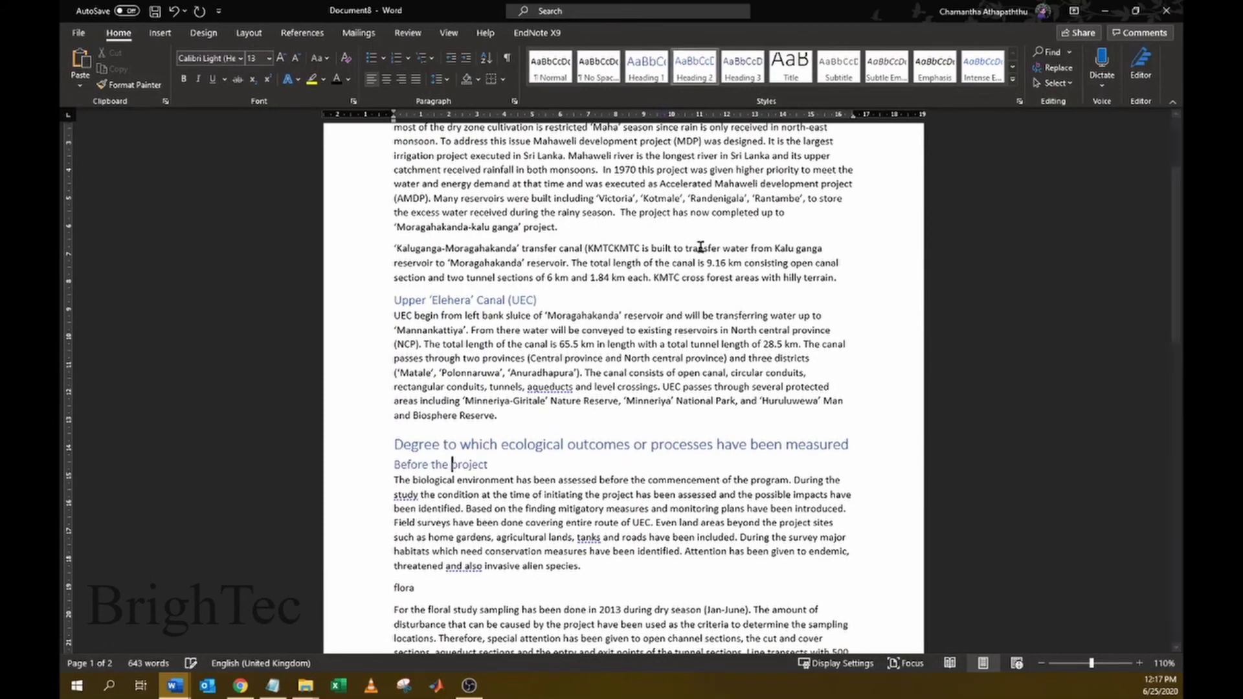
- Apply Heading 2 to the "flora" line and Heading 1 to the "Recommendations" line
scroll(699, 246, down, 6)
click(406, 296)
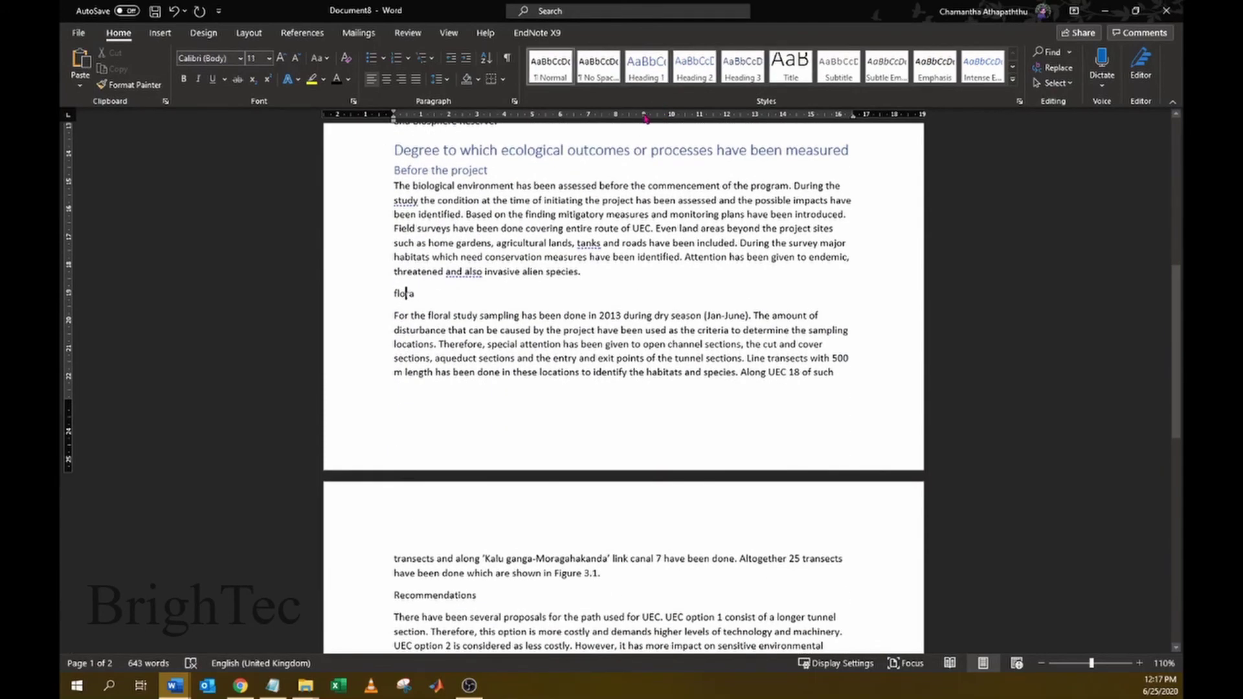
click(695, 67)
scroll(620, 311, down, 3)
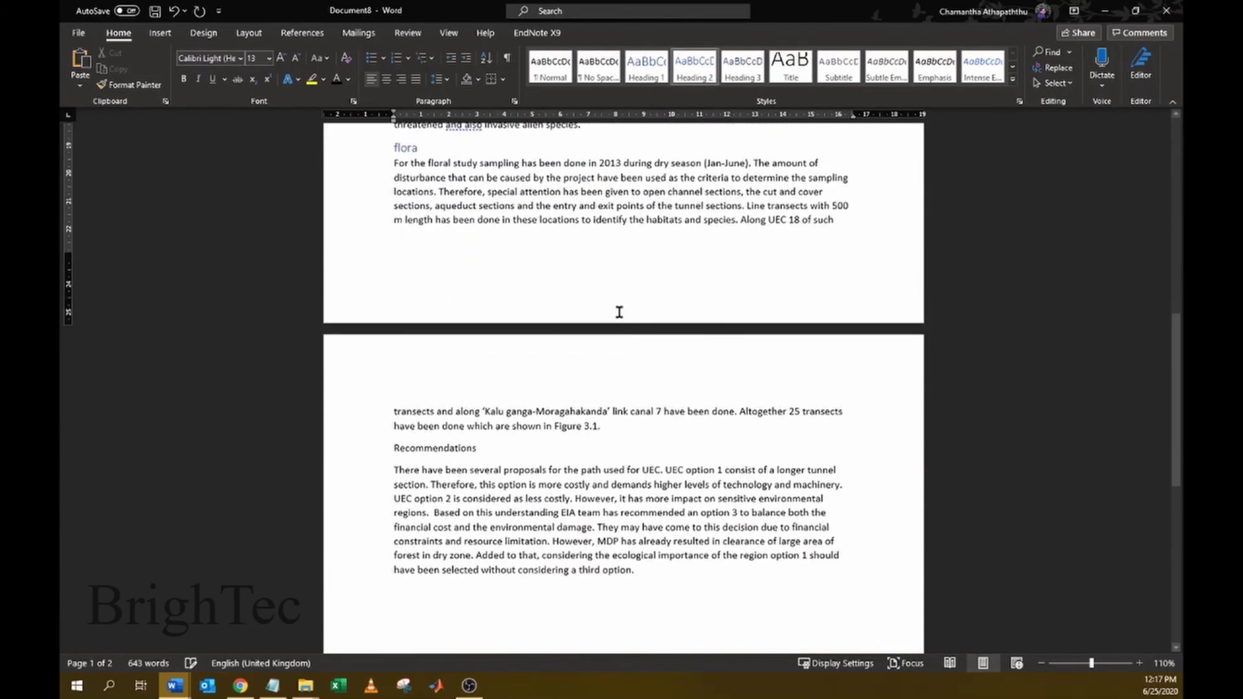
click(444, 448)
click(665, 77)
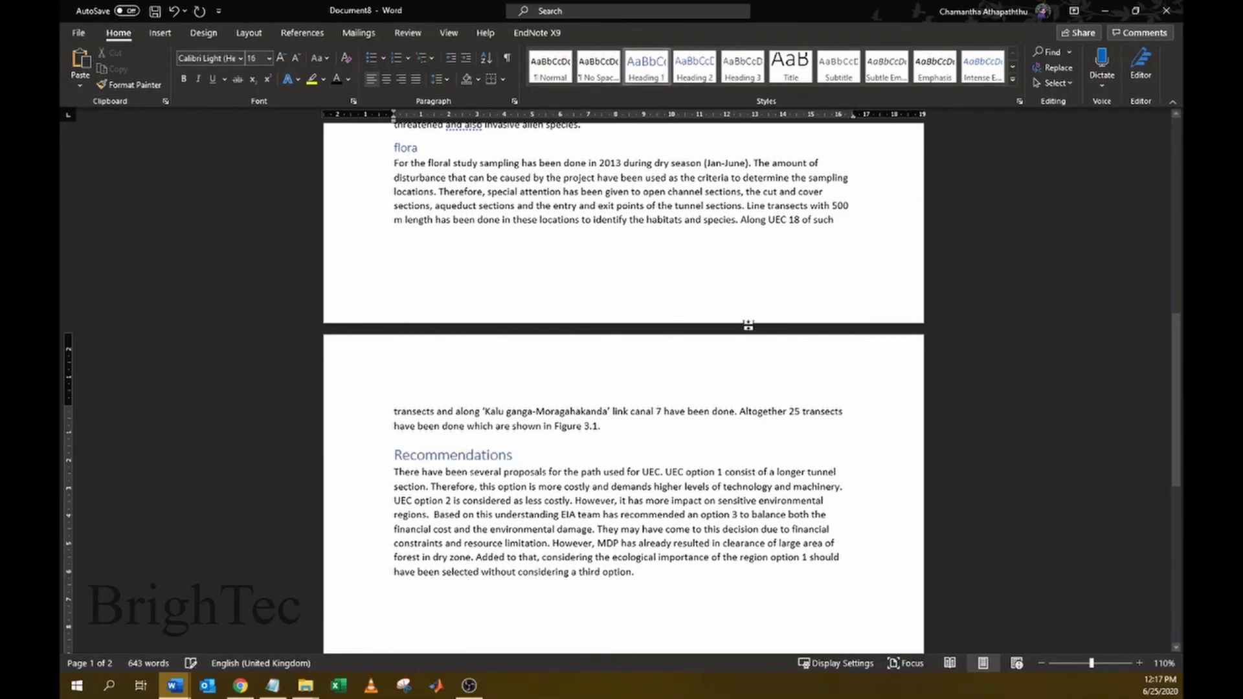
- Apply the custom Mystyle1 style set to the new document and review the formatting on both pages
scroll(673, 444, down, 6)
scroll(672, 444, up, 12)
scroll(547, 410, up, 6)
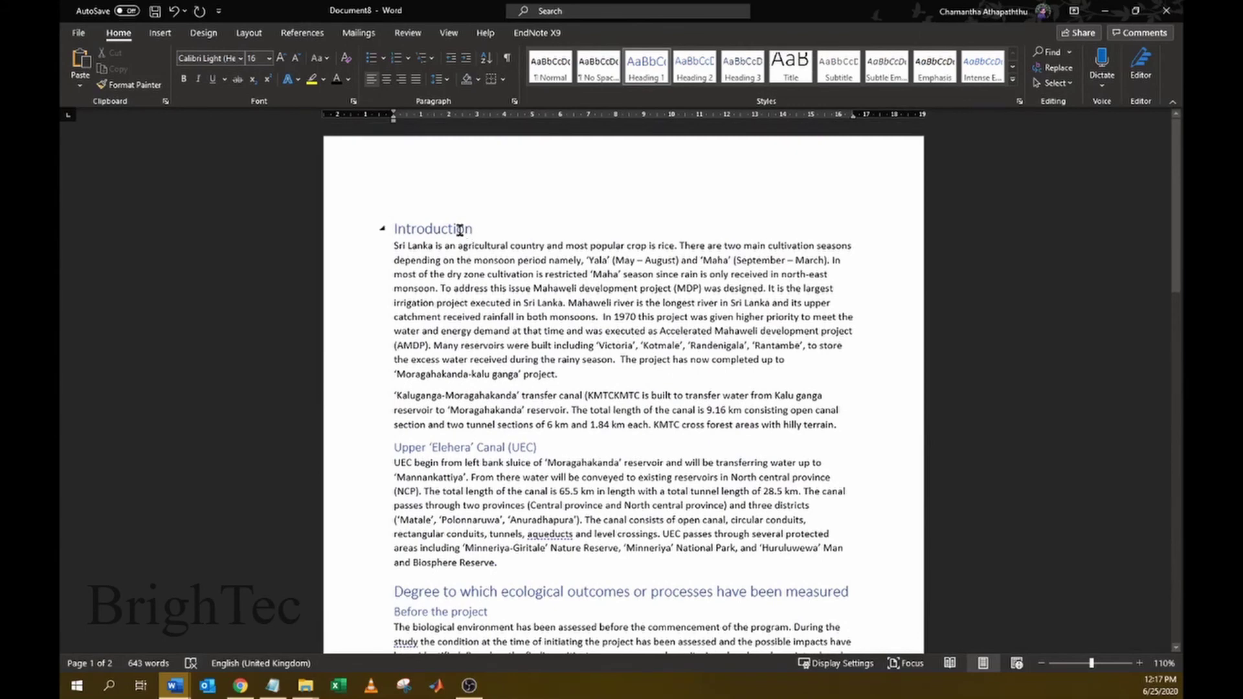
click(649, 310)
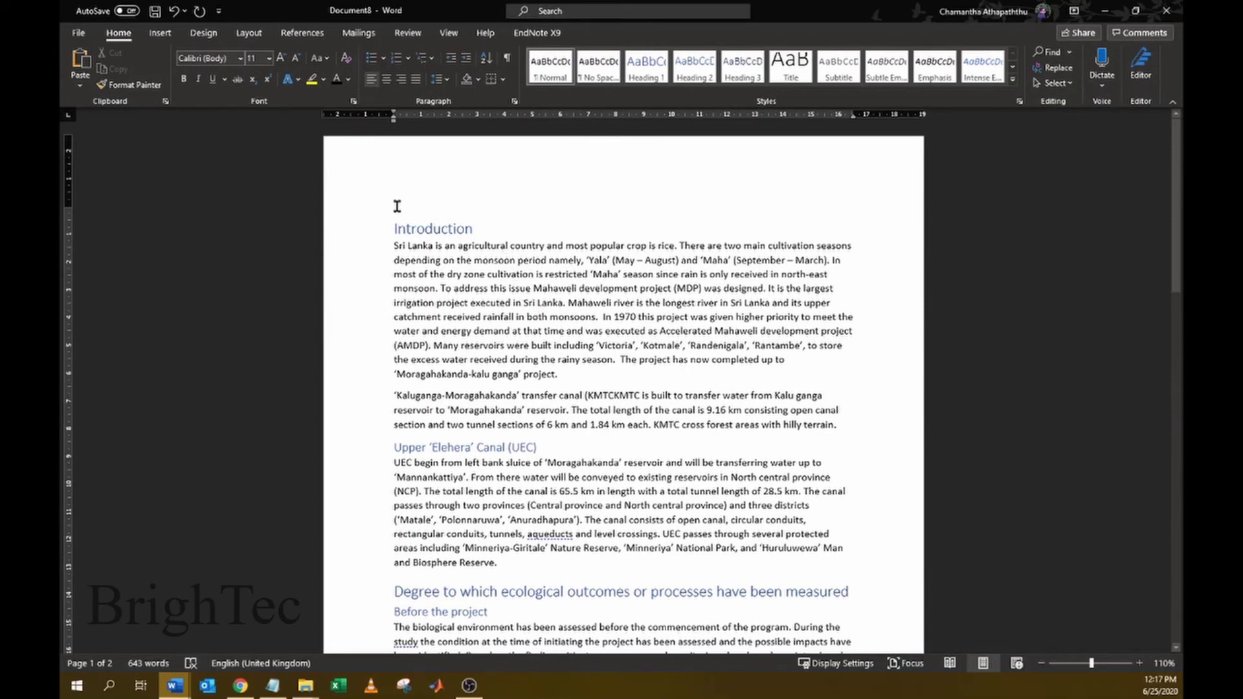
click(204, 33)
click(221, 81)
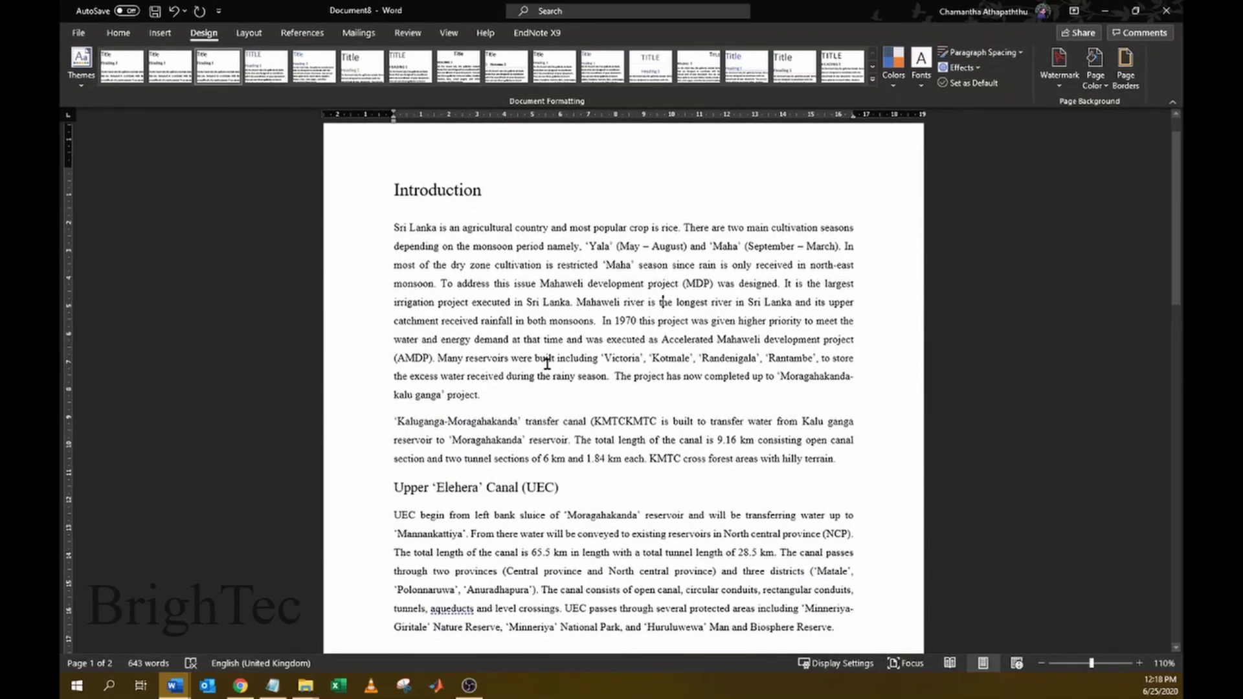
scroll(547, 364, down, 15)
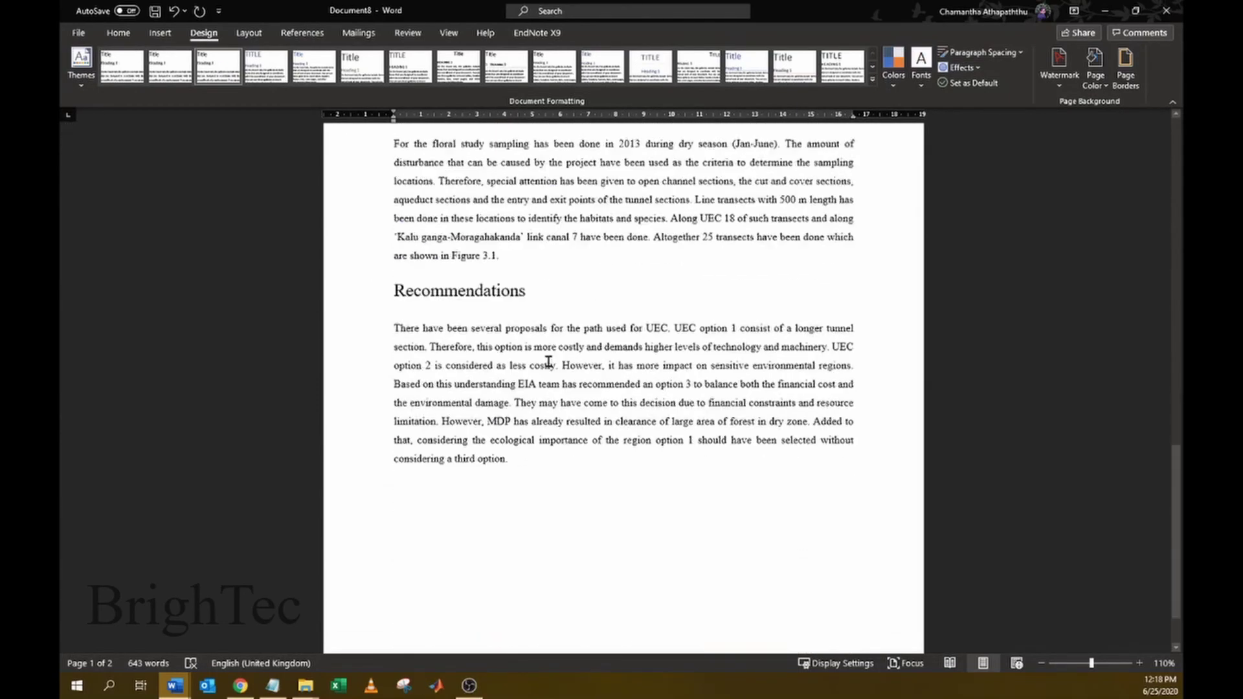
scroll(547, 362, down, 3)
scroll(547, 362, up, 18)
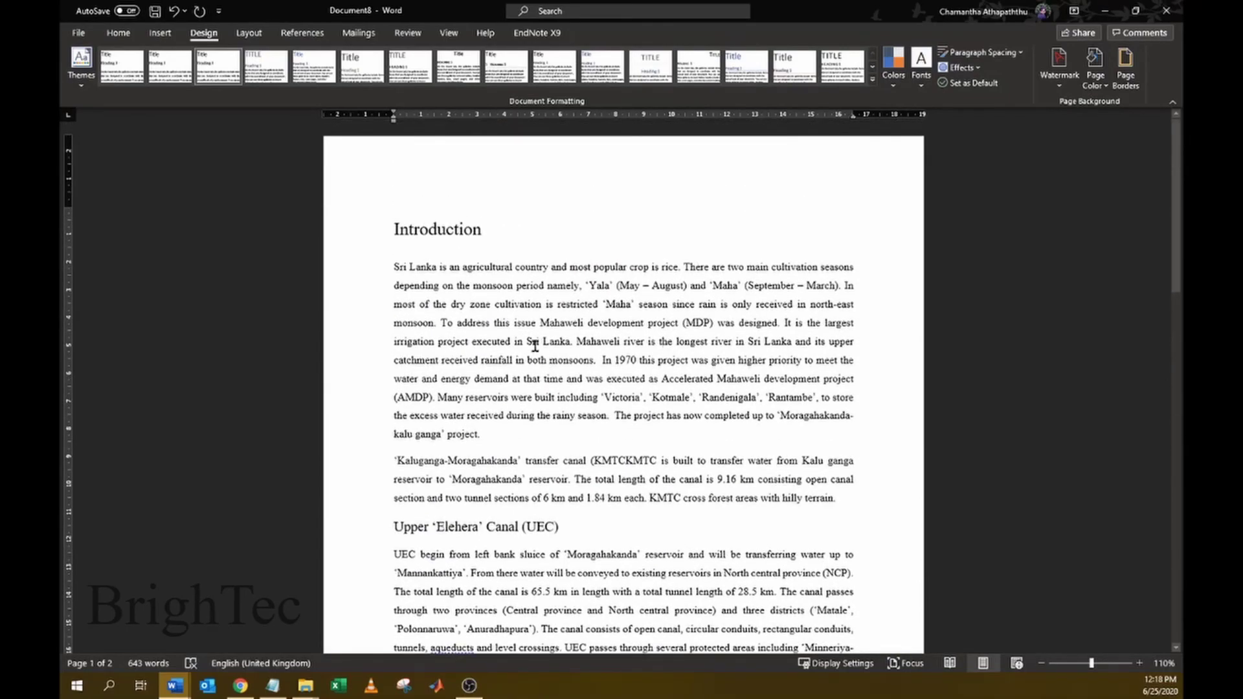
scroll(521, 337, down, 18)
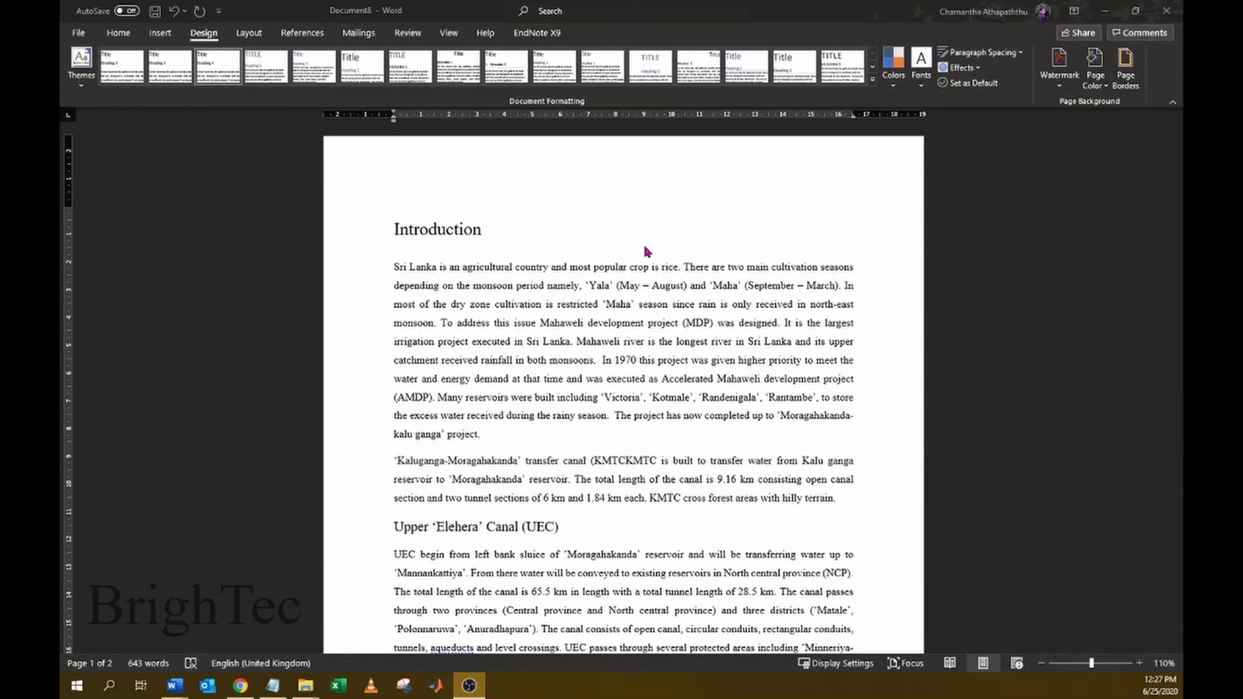
- Show the Navigation pane for the document
key(alt+Tab)
click(450, 33)
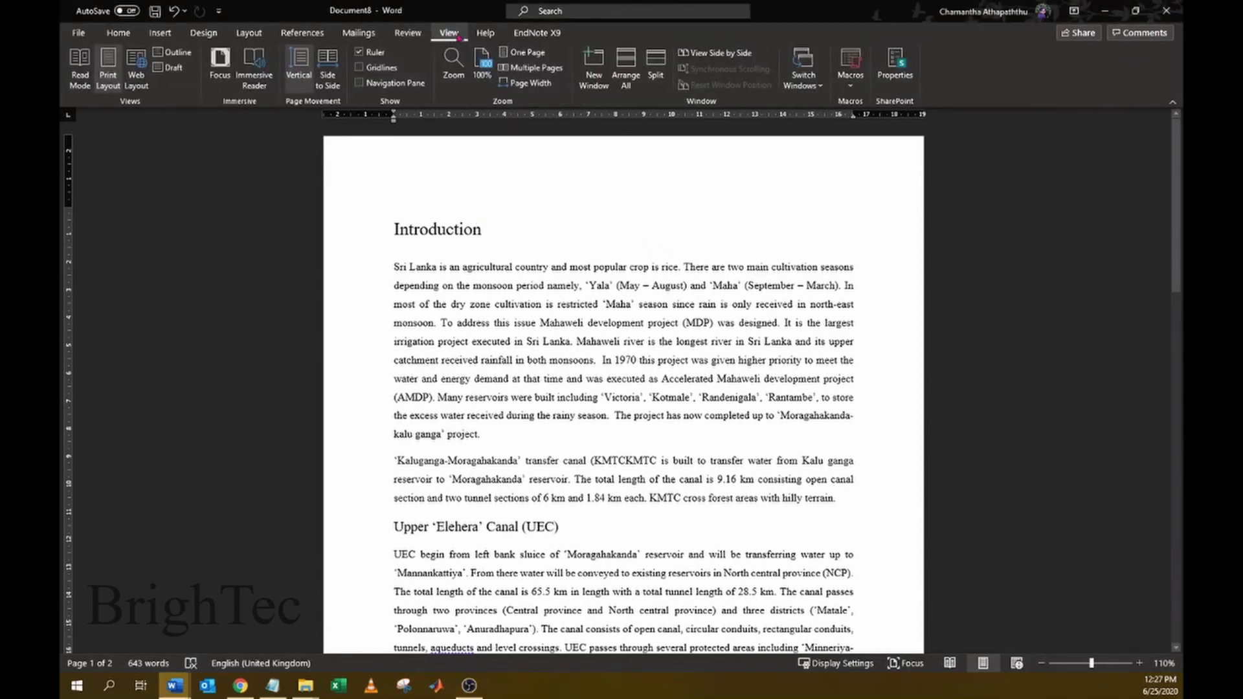
click(360, 84)
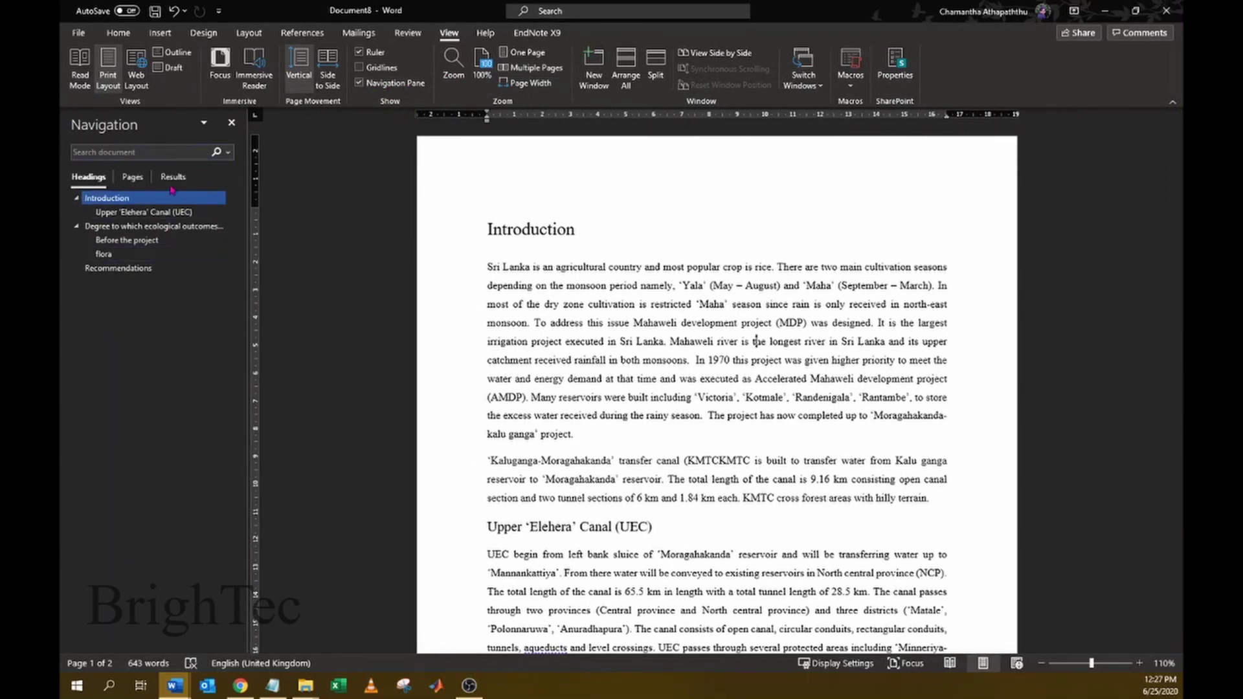
- Jump through the headings in the Navigation pane, from "Upper 'Elehera' Canal (UEC)" down to "Recommendations"
click(136, 213)
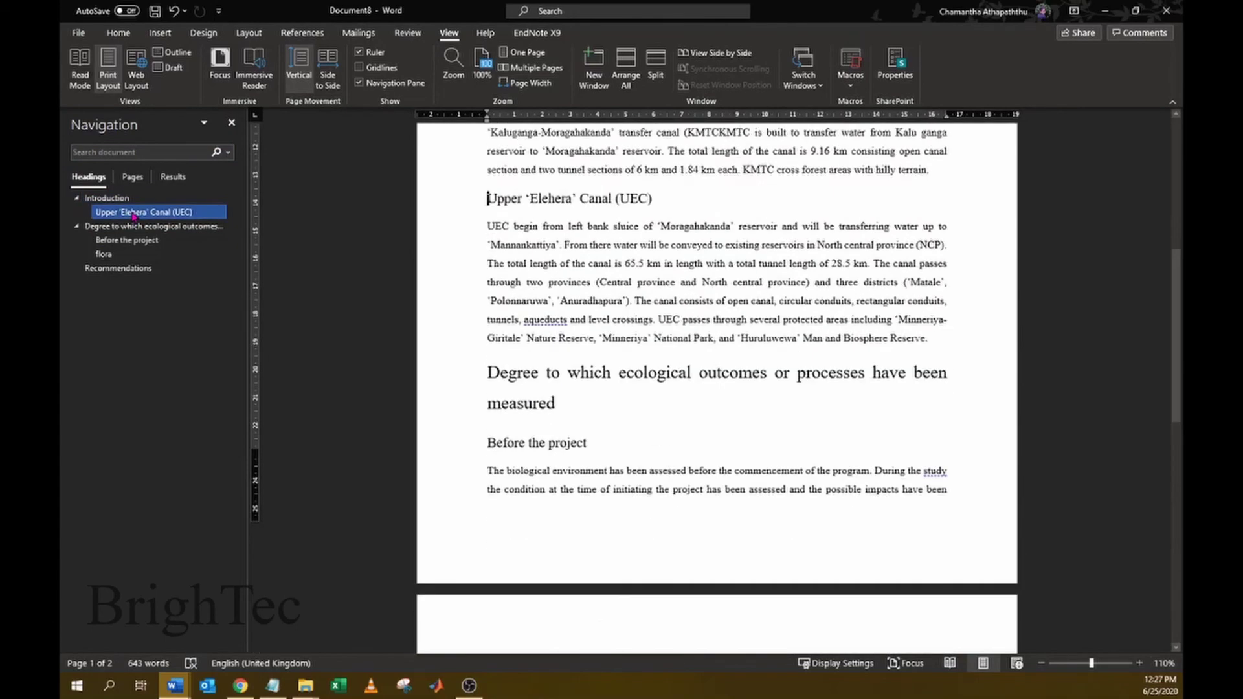
click(146, 227)
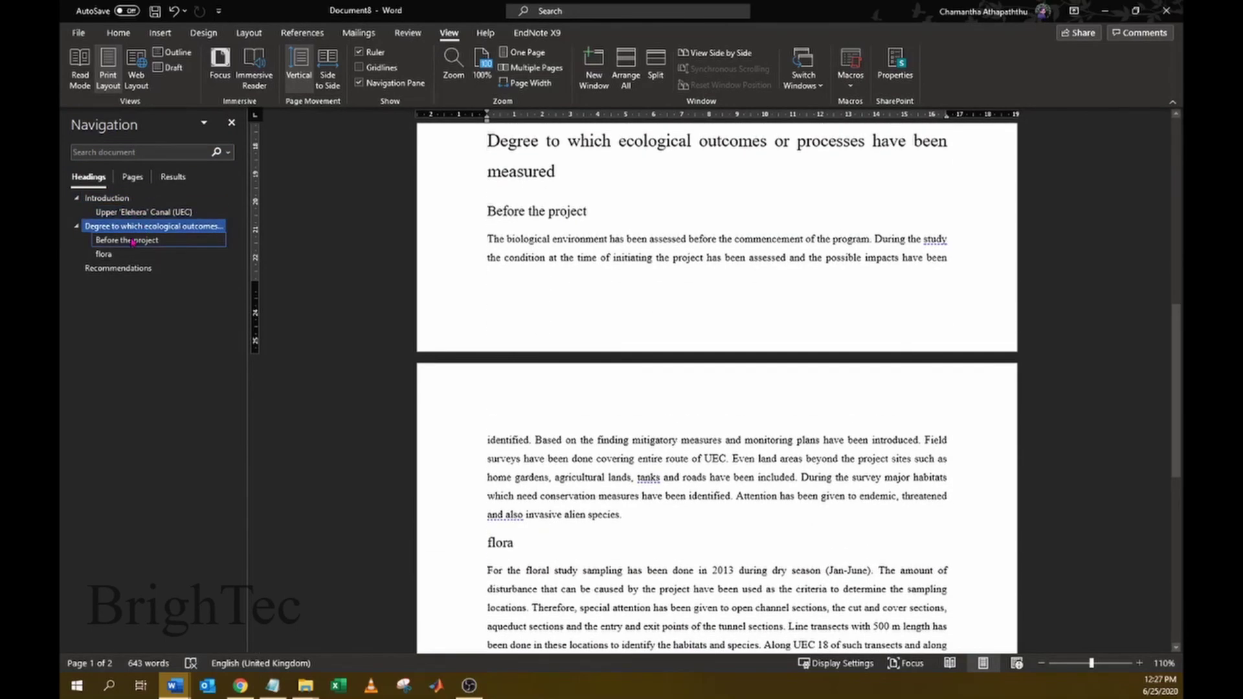
click(126, 240)
click(122, 256)
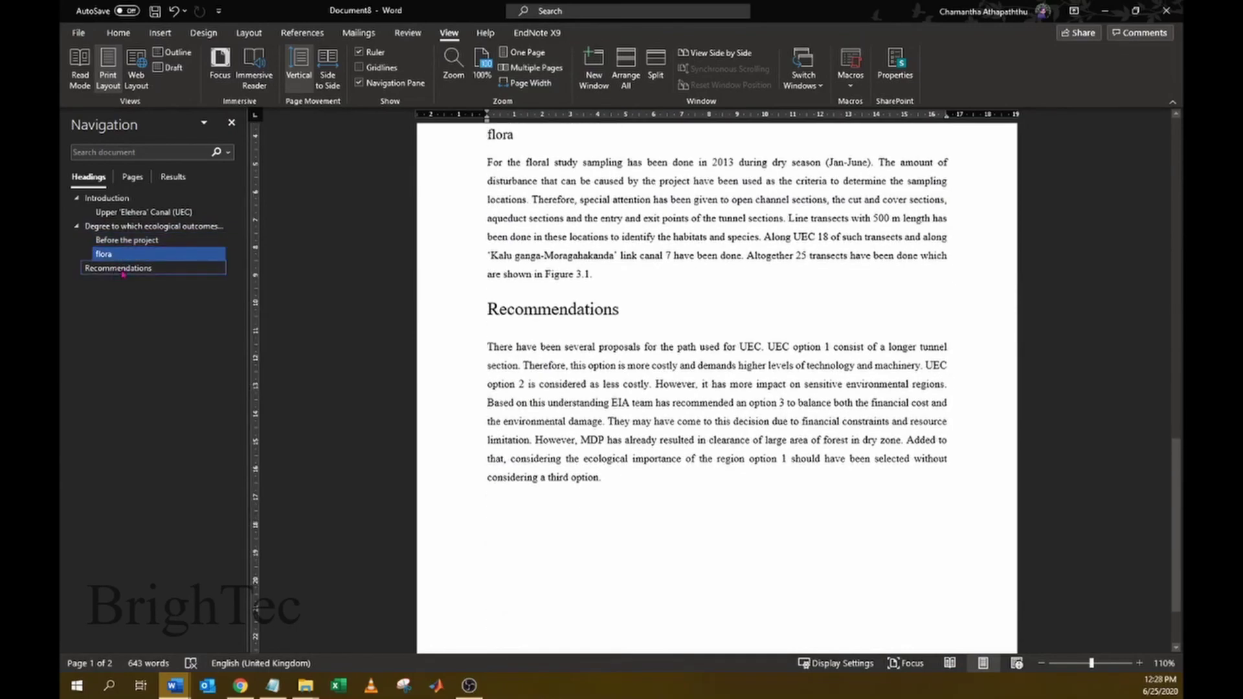
click(118, 268)
scroll(536, 252, up, 5)
scroll(536, 252, up, 4)
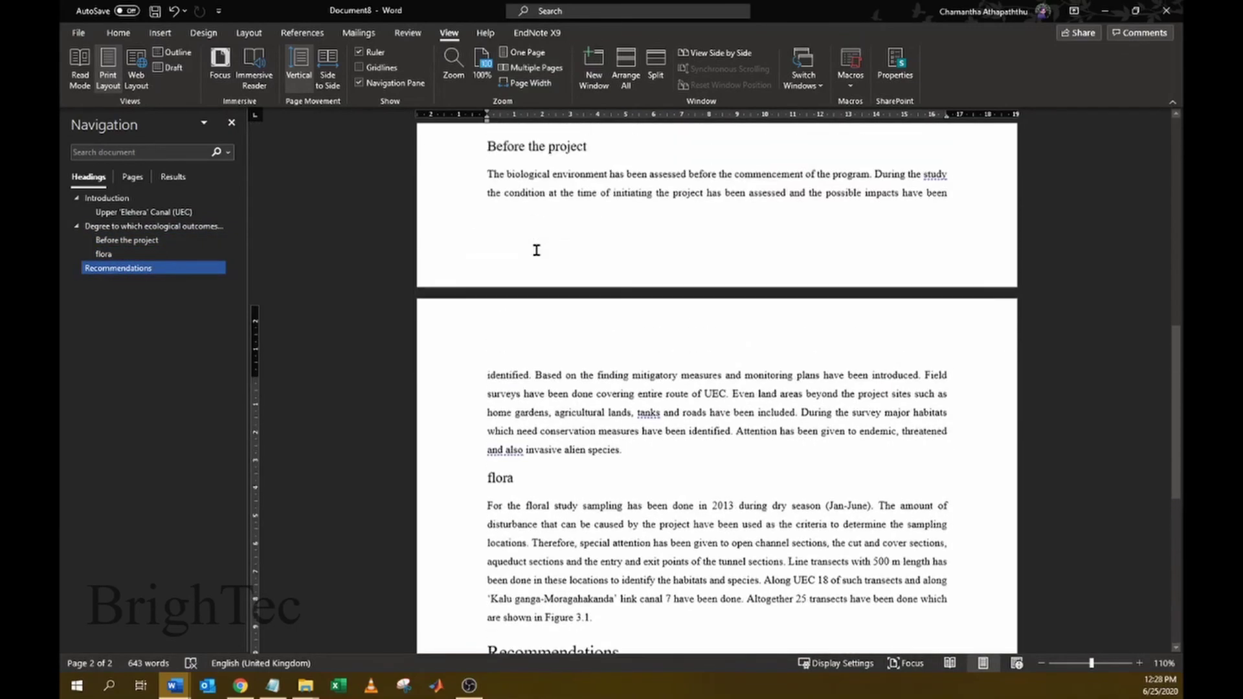
- Select the entire document and clear all its formatting, including the heading styles
scroll(492, 248, up, 10)
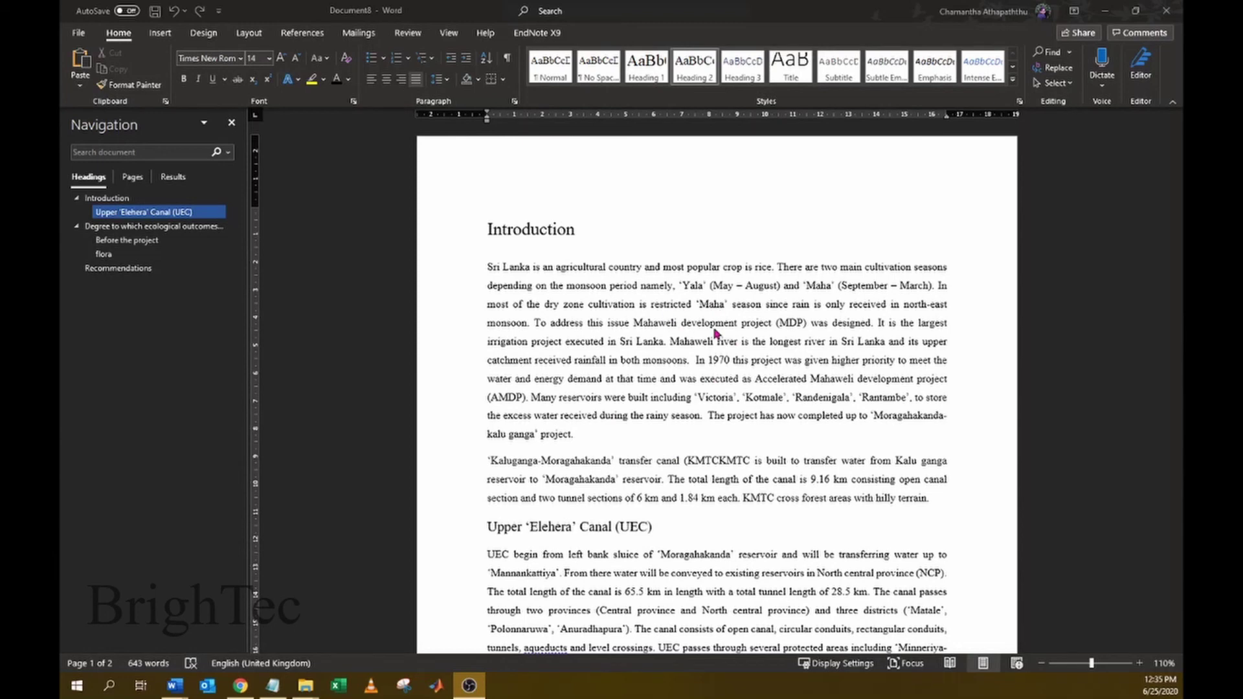
click(644, 321)
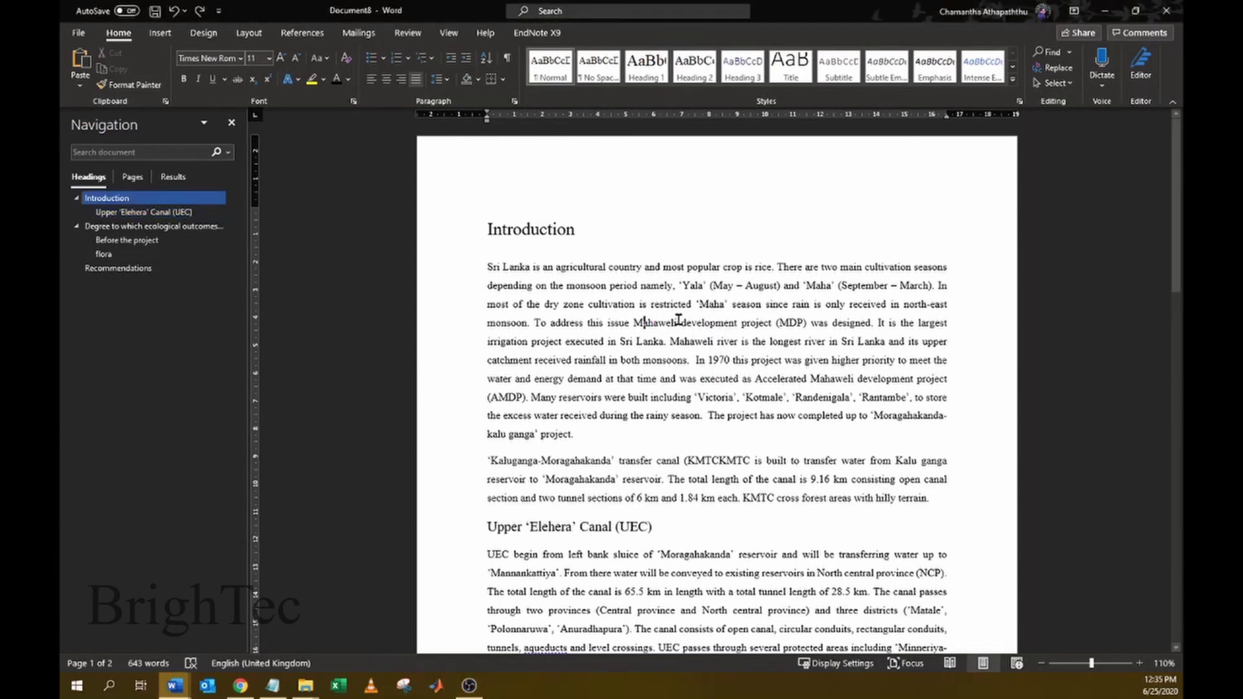
key(ctrl+a)
scroll(743, 354, down, 5)
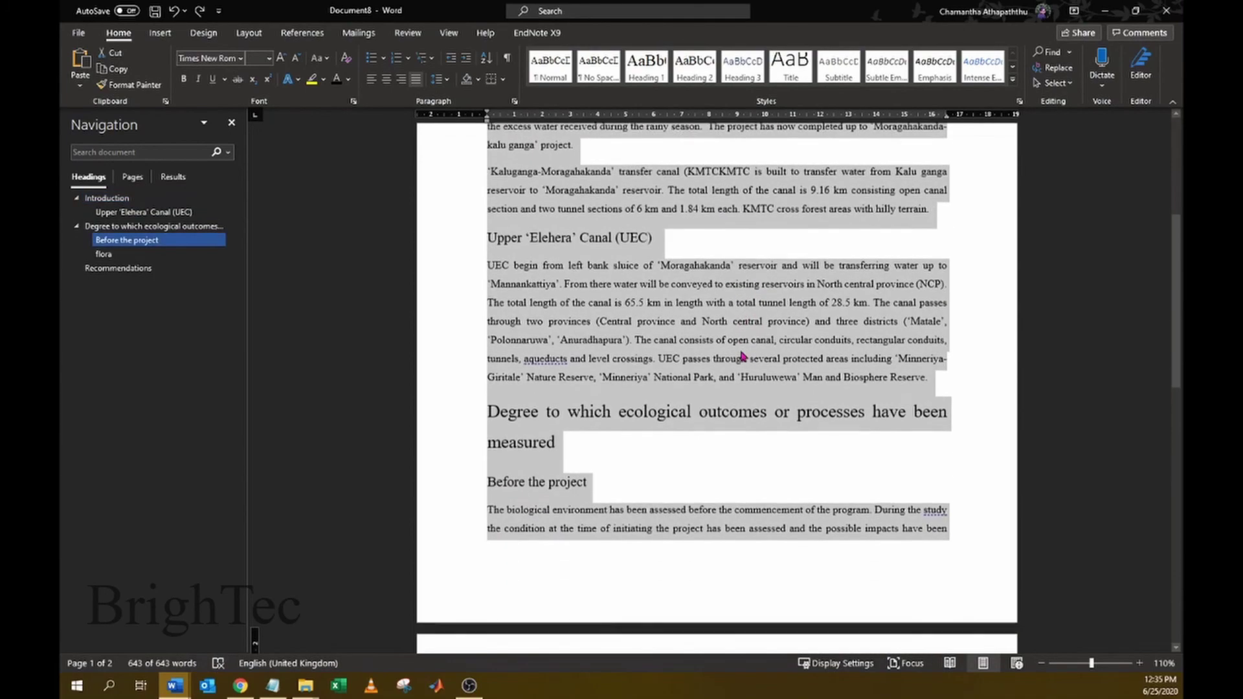
scroll(744, 354, up, 5)
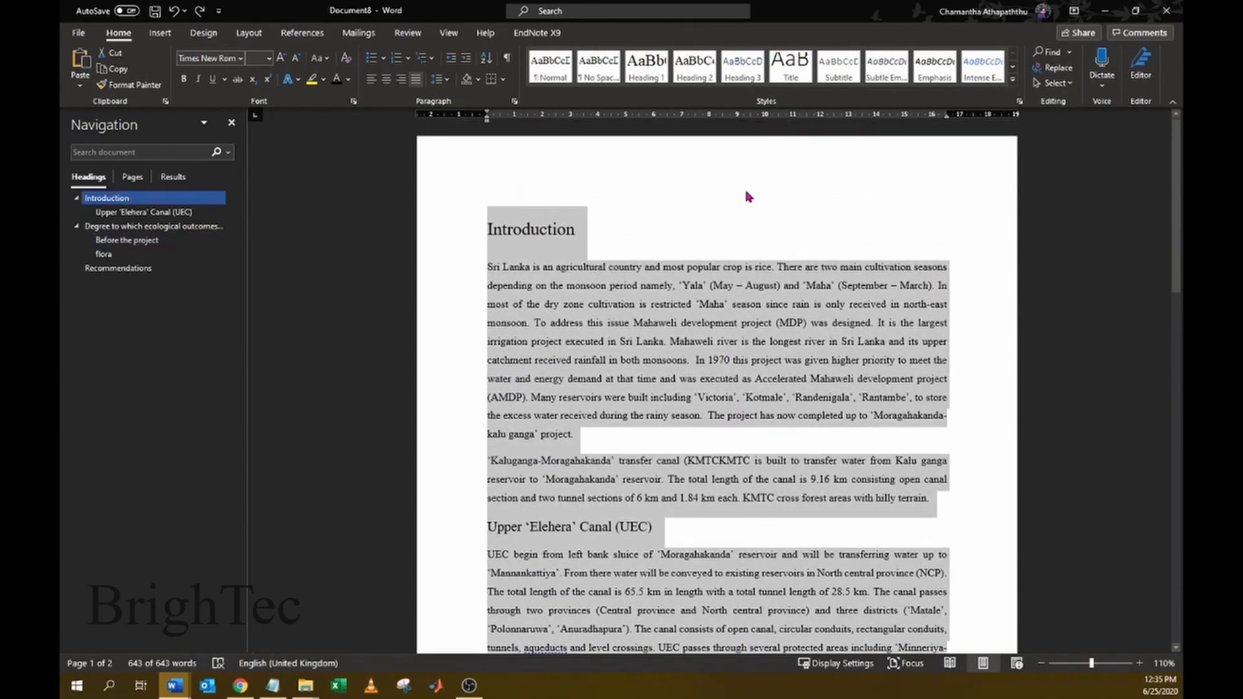
click(1014, 83)
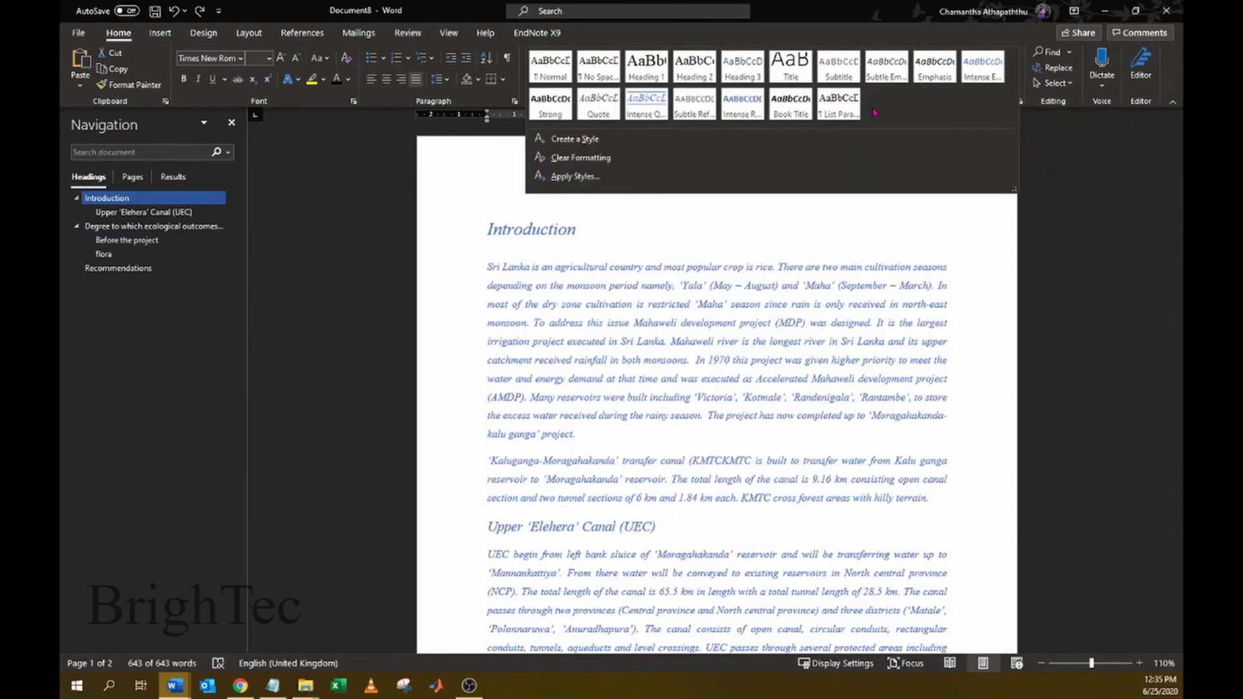
click(577, 160)
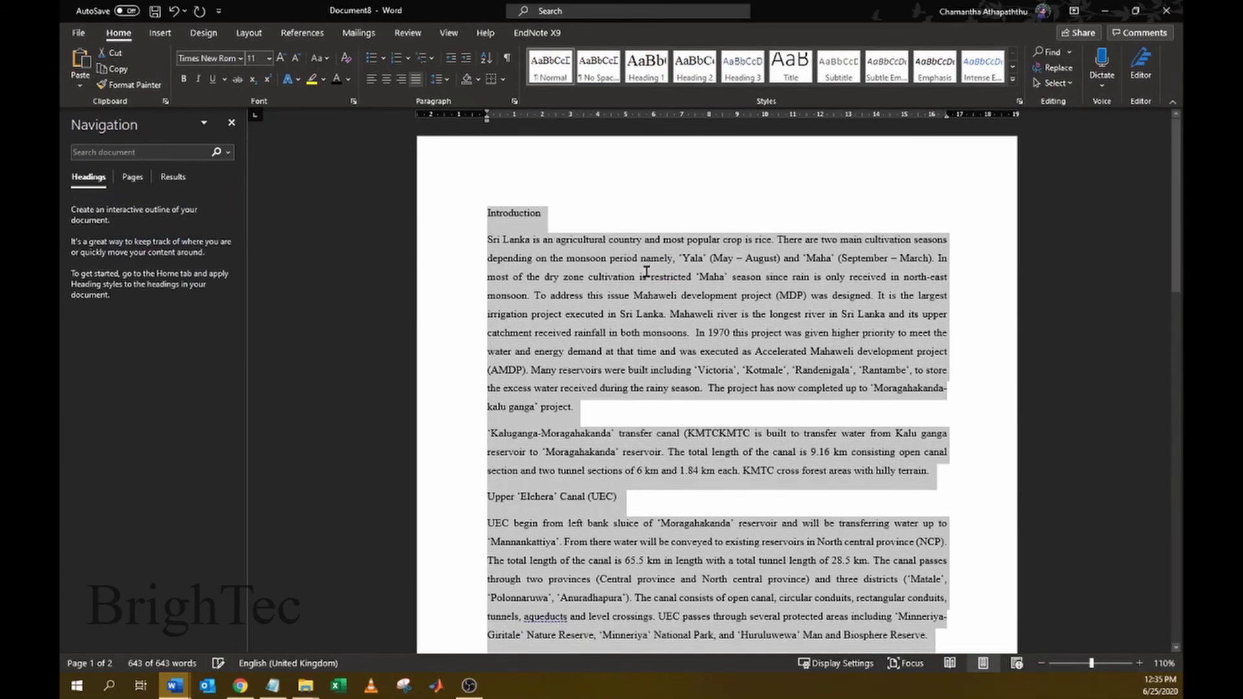
click(648, 276)
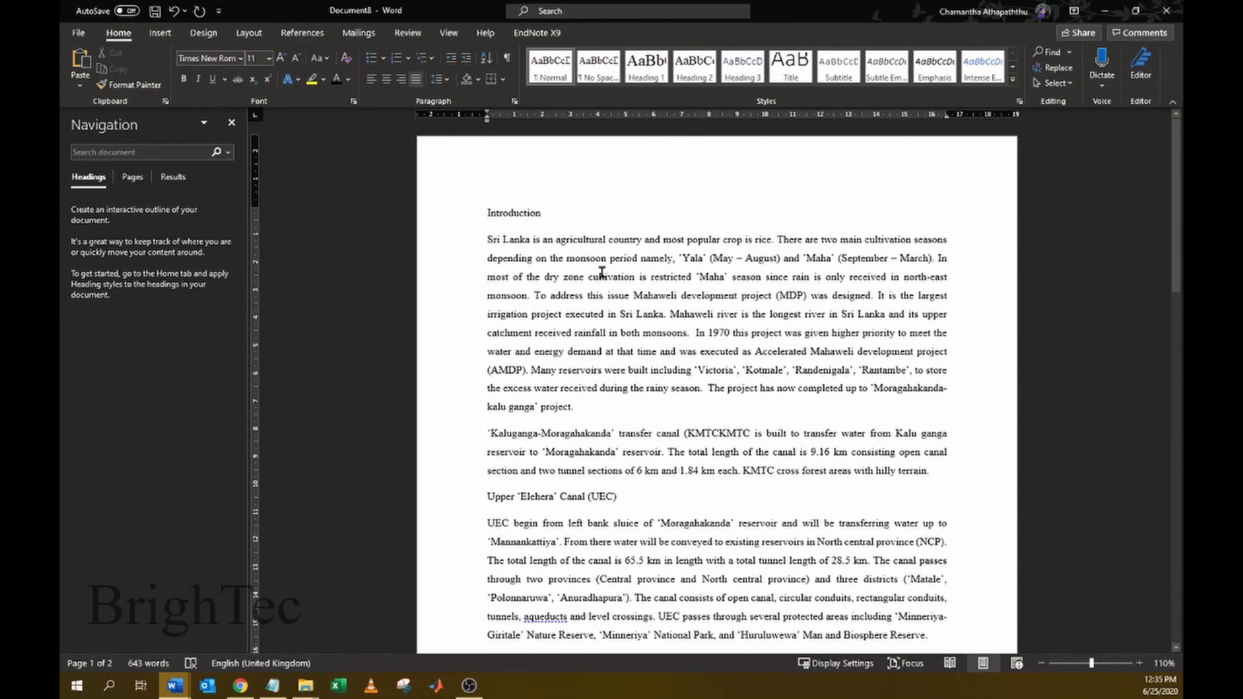